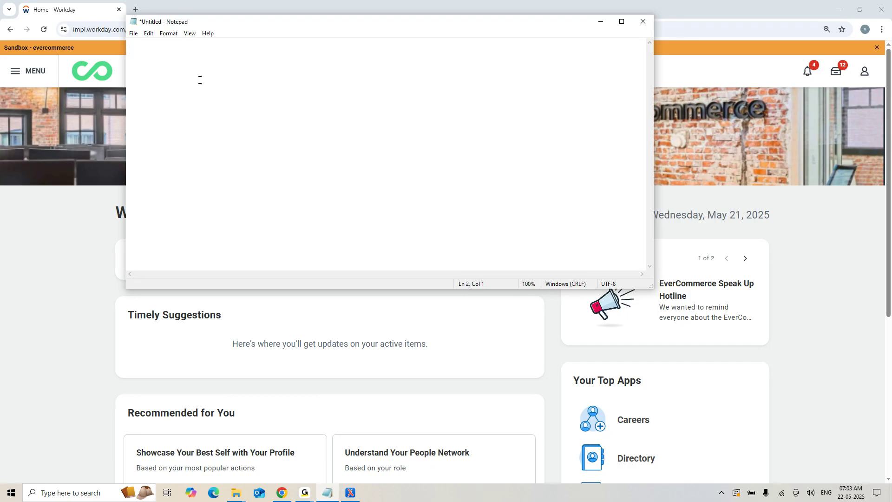
# Step: Write the note line "PECI ( Payroll Interface Common Output File)" and begin another line with "P" below it
pyautogui.write('PECI ( Payroll Interface Common')
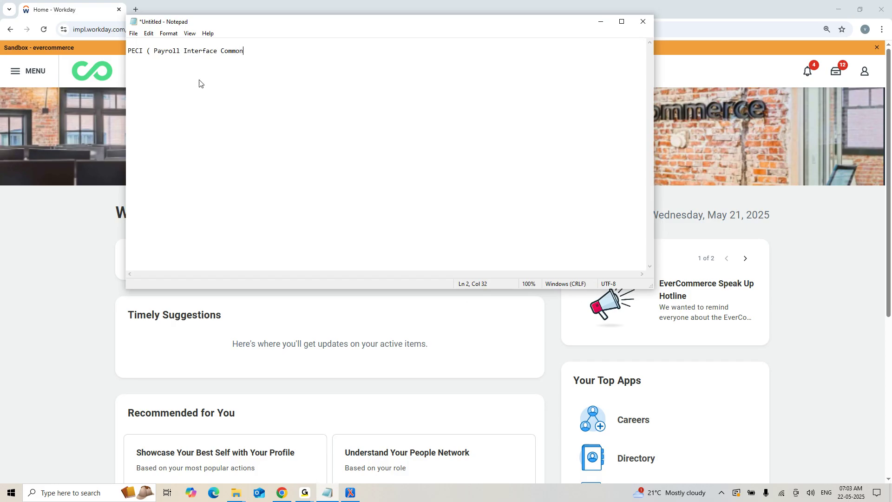
pyautogui.write(' Out')
pyautogui.write('put File')
pyautogui.write(')')
pyautogui.press('Return')
pyautogui.press('Return')
pyautogui.write('P')
# Step: Correct the PECI note line to read "PECI ( Payroll Effective Change Interface)"
pyautogui.click(288, 50)
pyautogui.press('BackSpace')
pyautogui.press('BackSpace')
pyautogui.press('BackSpace')
pyautogui.press('BackSpace')
pyautogui.press('BackSpace')
pyautogui.press('BackSpace')
pyautogui.press('BackSpace')
pyautogui.press('BackSpace')
pyautogui.press('BackSpace')
pyautogui.press('BackSpace')
pyautogui.press('BackSpace')
pyautogui.press('BackSpace')
pyautogui.press('BackSpace')
pyautogui.press('BackSpace')
pyautogui.press('BackSpace')
pyautogui.press('BackSpace')
pyautogui.press('BackSpace')
pyautogui.press('BackSpace')
pyautogui.press('BackSpace')
pyautogui.press('BackSpace')
pyautogui.press('BackSpace')
pyautogui.press('BackSpace')
pyautogui.press('BackSpace')
pyautogui.press('BackSpace')
pyautogui.press('BackSpace')
pyautogui.press('BackSpace')
pyautogui.write('Ef')
pyautogui.write('fective C')
pyautogui.write('hange')
pyautogui.write(' In')
pyautogui.write('terface)  P')
# Step: Complete the second note line as "PICOF( Payroll Interface Common Output File)" and highlight both connector lines
pyautogui.write('ICOF')
pyautogui.write('(')
pyautogui.write(' Payro')
pyautogui.write('ll In')
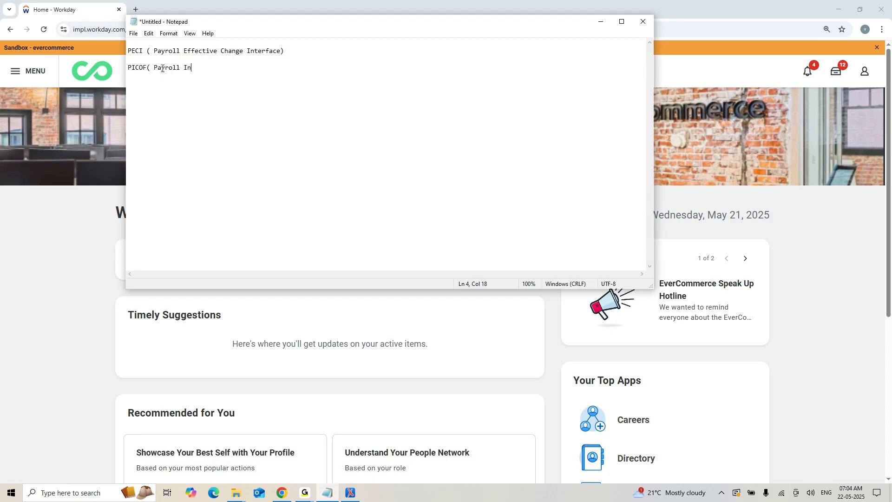
pyautogui.write('terface Common Output File)')
pyautogui.press('Return')
pyautogui.press('Return')
pyautogui.moveTo(128, 50); pyautogui.dragTo(332, 75)
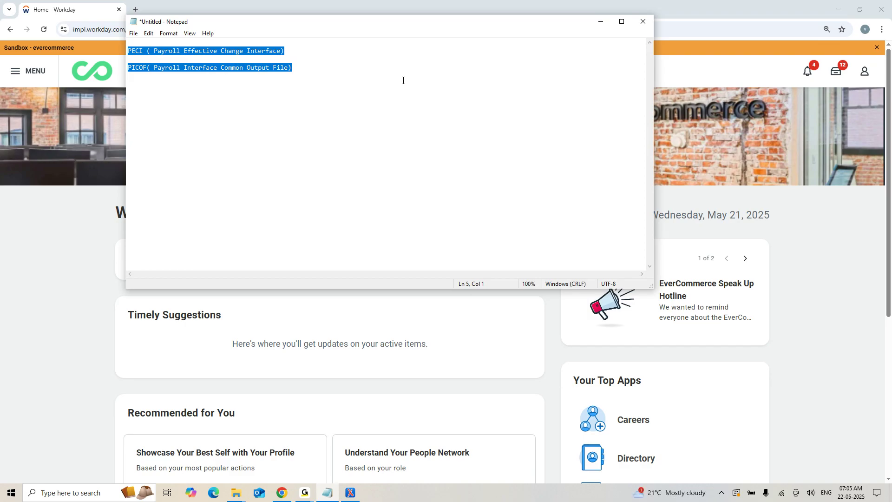
# Step: Switch to Workday in the browser and open the All Pay Groups report
pyautogui.click(601, 22)
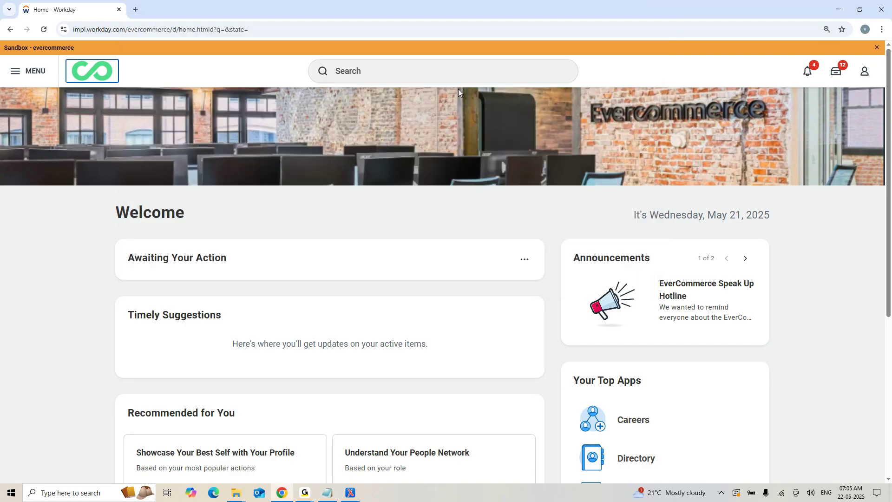
pyautogui.click(366, 74)
pyautogui.write('All Pay Groups')
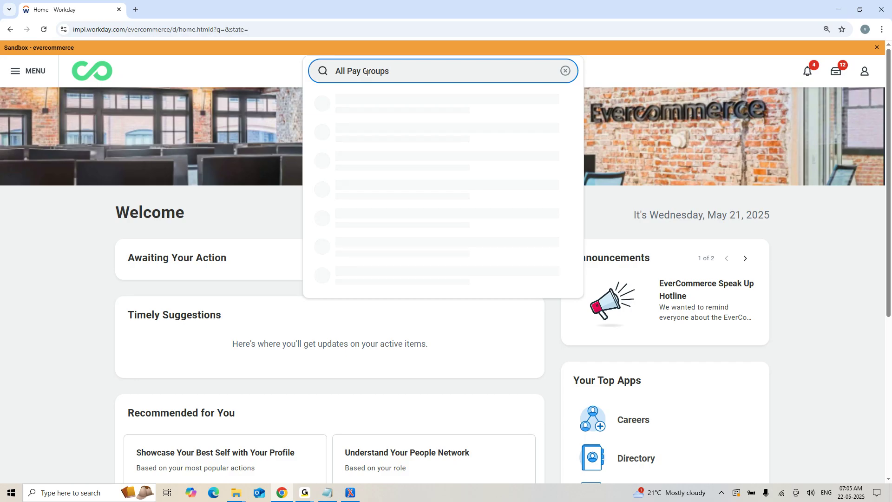
pyautogui.click(359, 100)
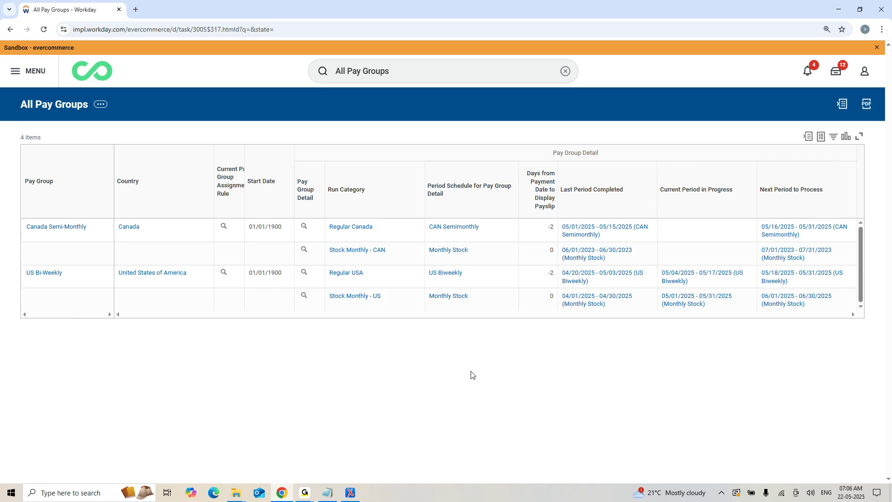
# Step: Return to the Notepad notes and add the line "We use this connectors for Payroll calculation" below the PICOF line
pyautogui.click(328, 495)
pyautogui.click(313, 66)
pyautogui.press('Return')
pyautogui.press('Return')
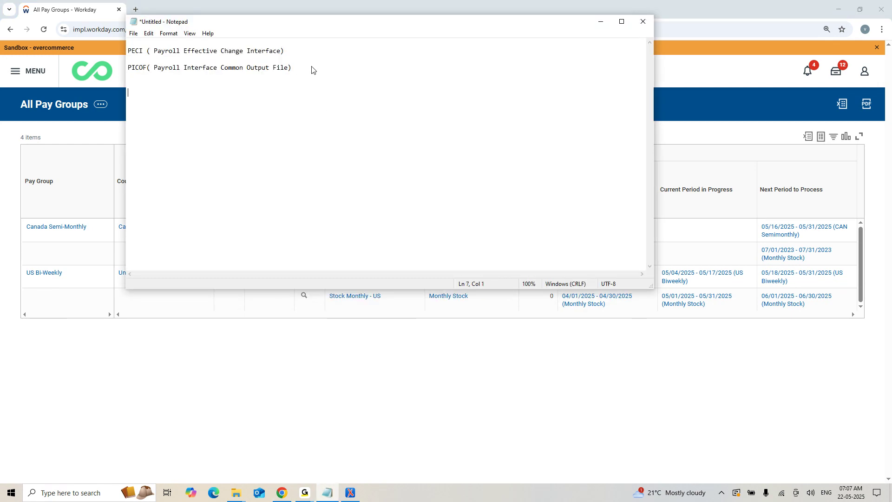
pyautogui.write('We us ethis')
pyautogui.press('BackSpace')
pyautogui.press('BackSpace')
pyautogui.press('BackSpace')
pyautogui.press('BackSpace')
pyautogui.press('BackSpace')
pyautogui.press('BackSpace')
pyautogui.write('e this connectors for Payroll calculation')
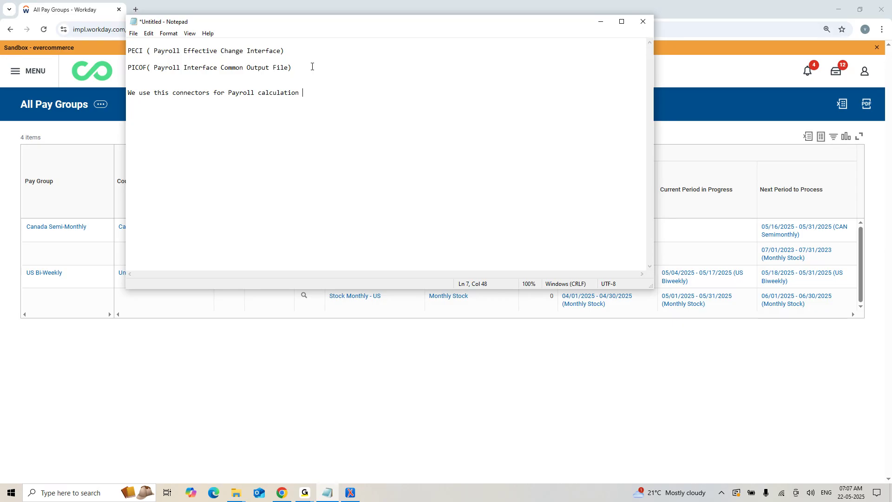
# Step: Add a further note line reading "We use this connectors to send data from workday to Payroll Vendors("
pyautogui.press('Return')
pyautogui.write('We use this connectors to send data from work')
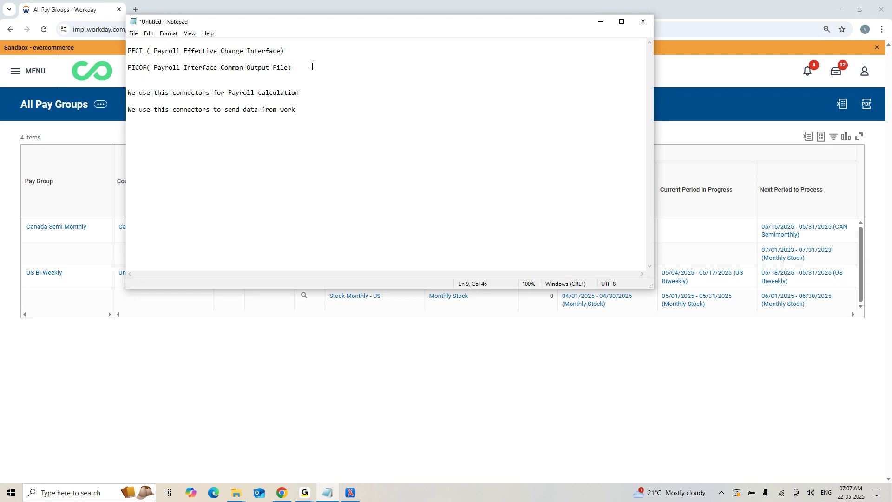
pyautogui.write('day to Payroll Vendors( ')
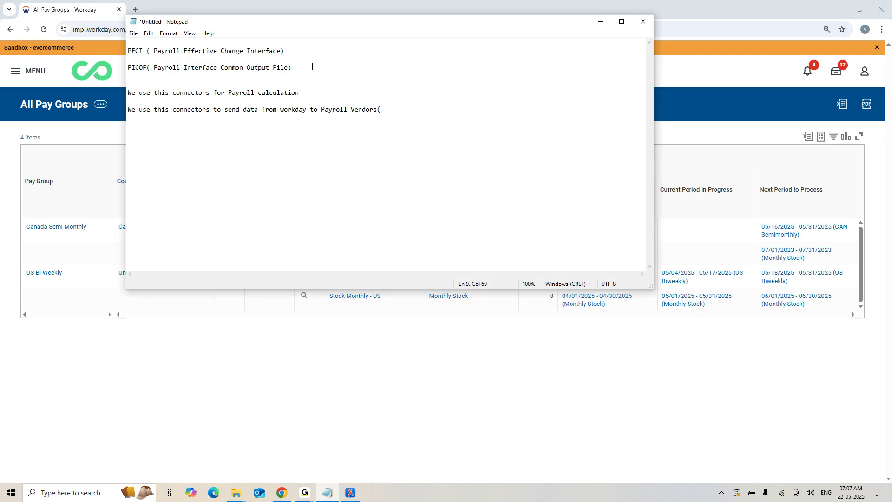
# Step: Complete the Payroll Vendors parenthesis with "ADP Workforce Now, ADP Celergo, Activa Payroll System, Pay Check, Pay Force)"
pyautogui.write('ADP')
pyautogui.press('BackSpace')
pyautogui.press('BackSpace')
pyautogui.press('BackSpace')
pyautogui.write('ADP Workforce ')
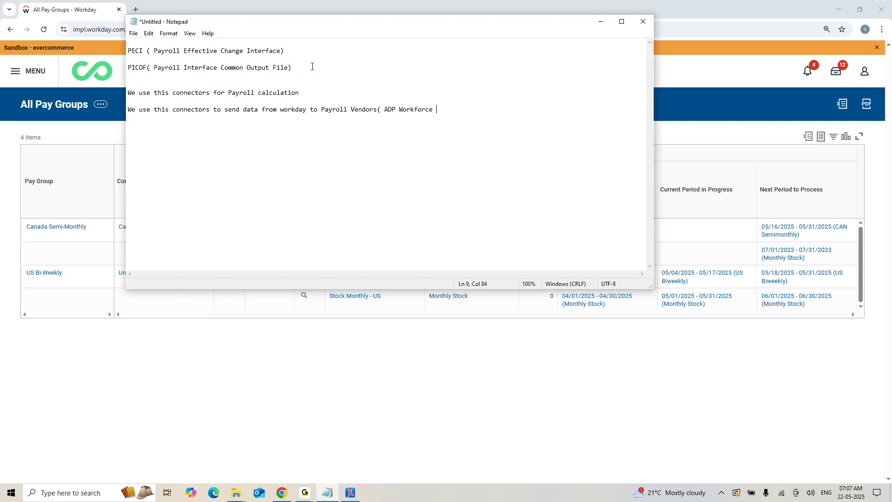
pyautogui.write('Now, ADP Celergo, Activa Pay')
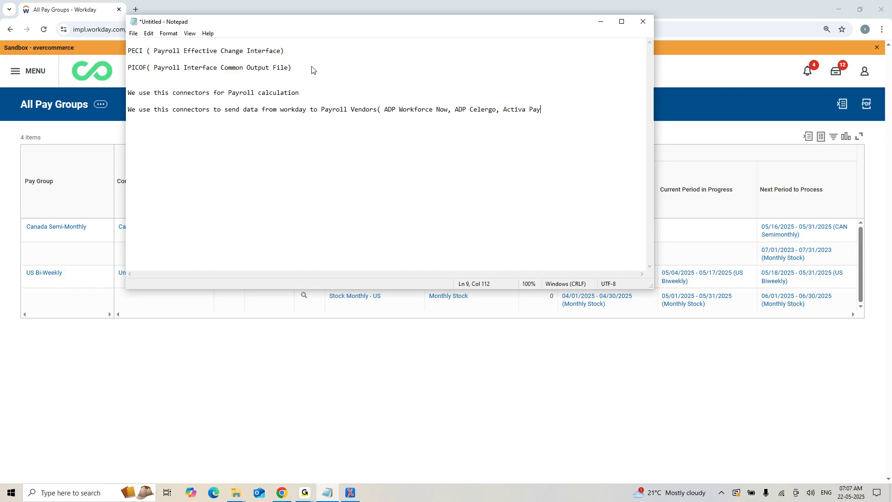
pyautogui.write('roll System, Pay Check, Pay ')
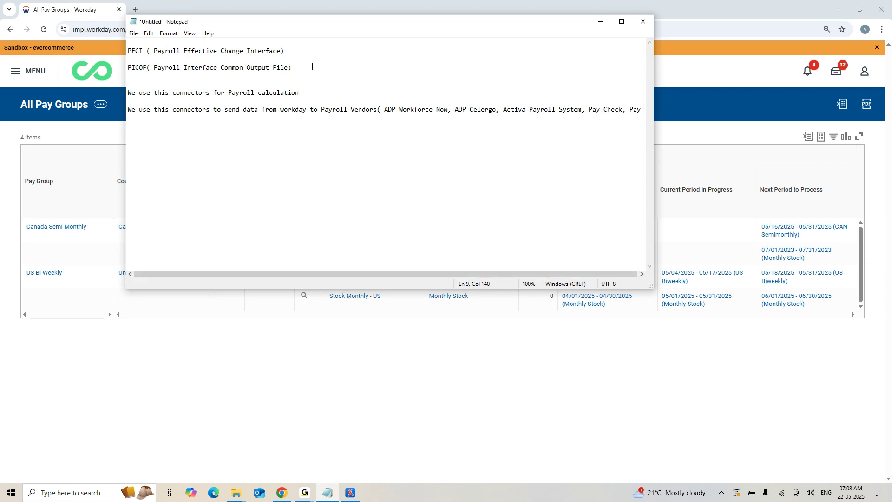
pyautogui.write('Force')
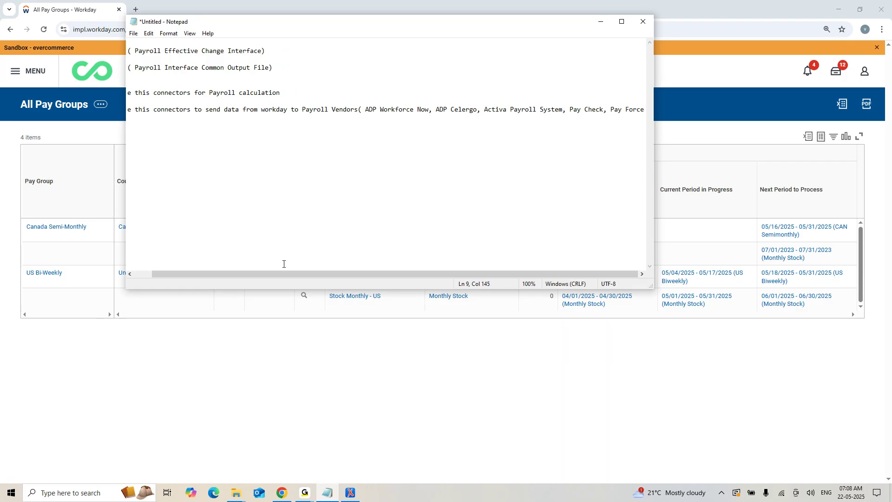
pyautogui.moveTo(283, 274); pyautogui.dragTo(368, 273)
pyautogui.write(')')
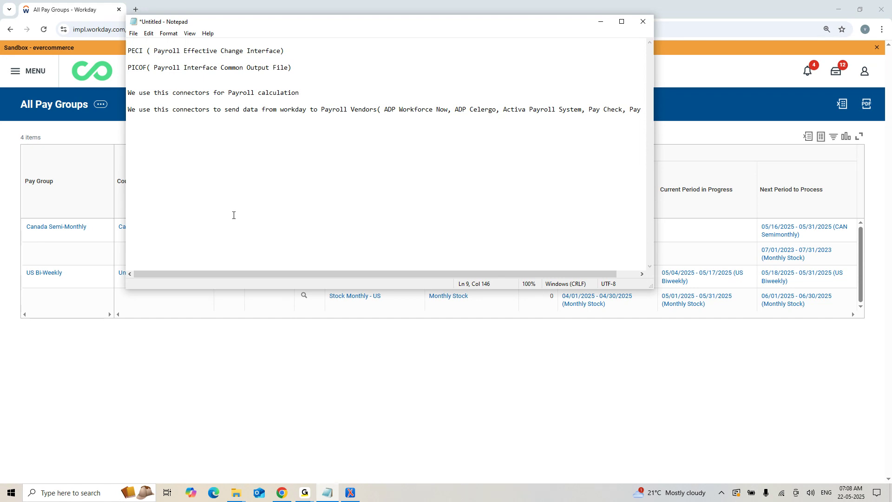
pyautogui.click(305, 493)
pyautogui.click(330, 463)
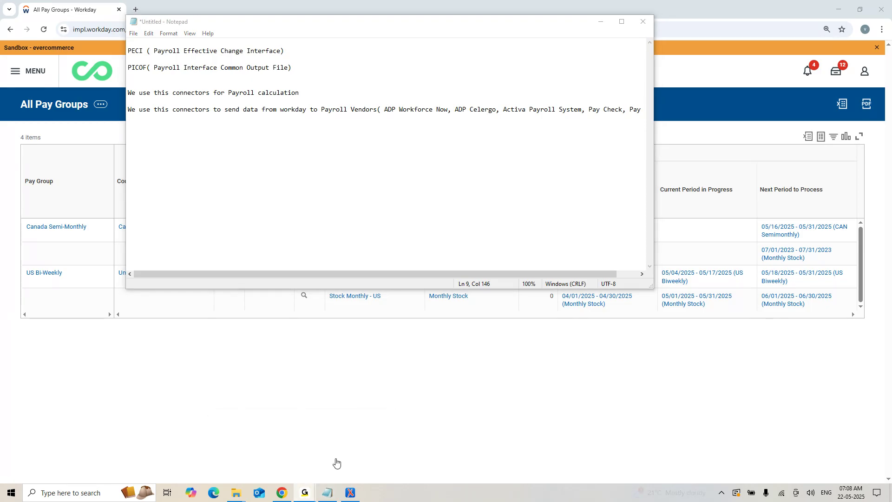
pyautogui.click(329, 494)
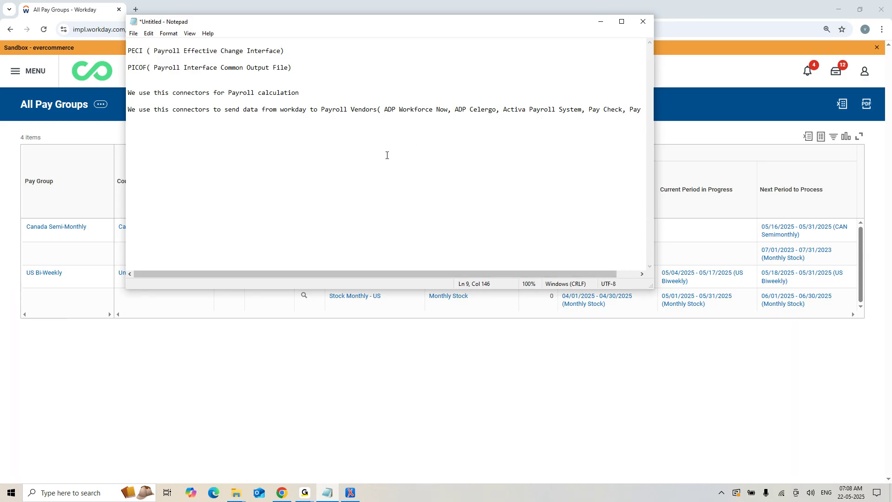
pyautogui.click(281, 493)
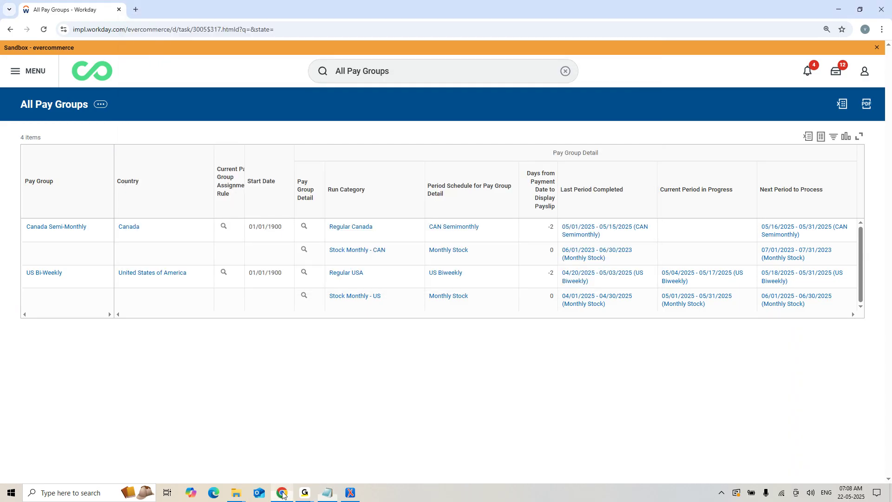
pyautogui.click(329, 494)
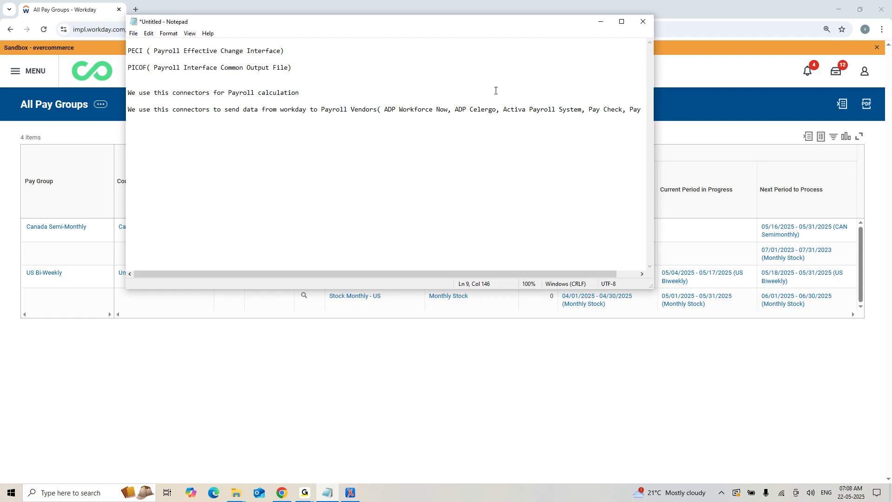
# Step: Maximize the notes window and add the line "PICOF - Get Payee Web Service" below the vendor line
pyautogui.click(622, 21)
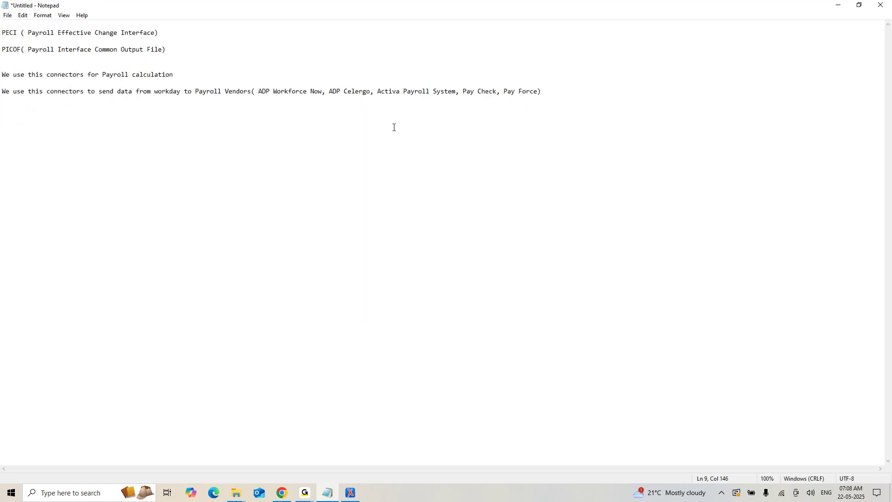
pyautogui.press('Return')
pyautogui.press('Return')
pyautogui.press('Return')
pyautogui.write('PICOF - Get Payee Web Service')
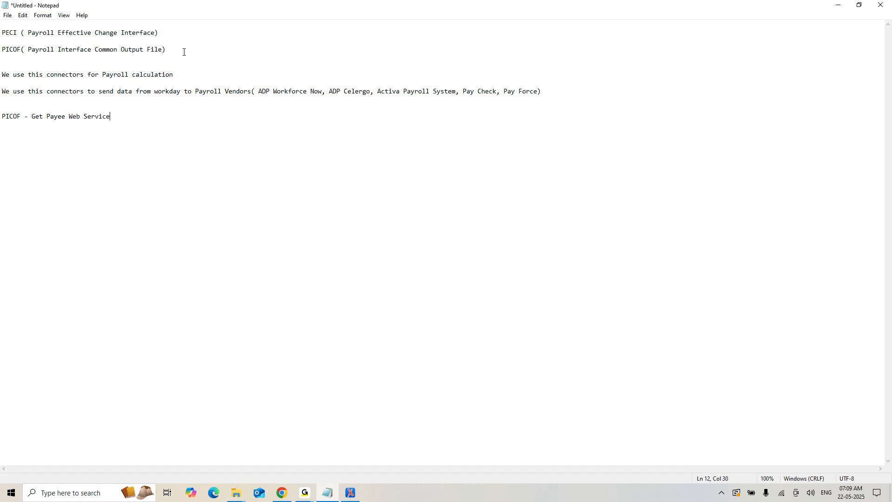
# Step: Add the line "PECI - DIS( Data Initilization Service)" under the PICOF web service note, followed by blank lines
pyautogui.press('Return')
pyautogui.press('Return')
pyautogui.write('PECI - DIS( ')
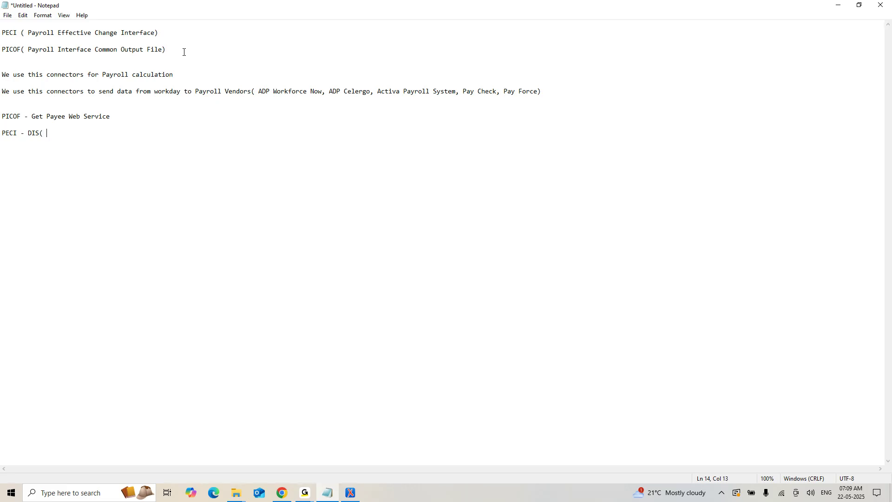
pyautogui.write('Data Initilization Servi)')
pyautogui.press('Return')
pyautogui.press('Return')
pyautogui.press('Return')
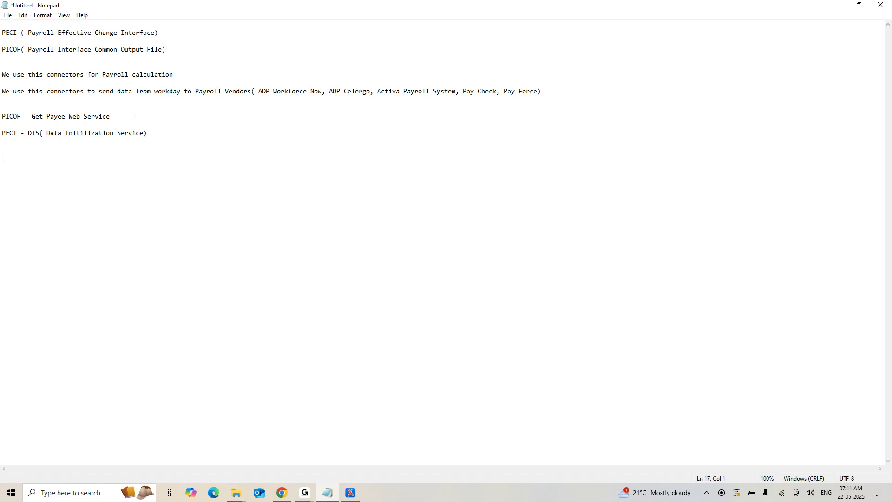
# Step: Add the two comparison lines "PICOF - No Grid Config requied" and "PECI - Grid Config Required"
pyautogui.write('PICOF - No Grid Config requied')
pyautogui.press('Return')
pyautogui.press('Return')
pyautogui.write('PECI -')
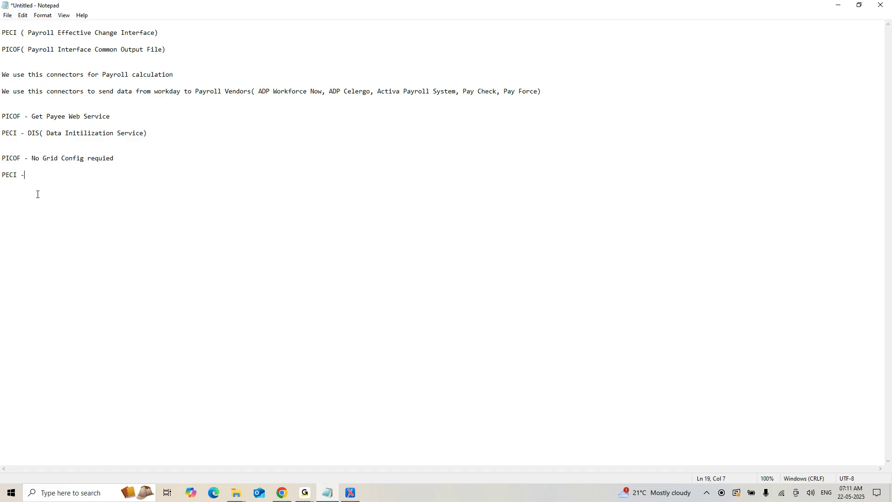
pyautogui.write(' Grid Config ')
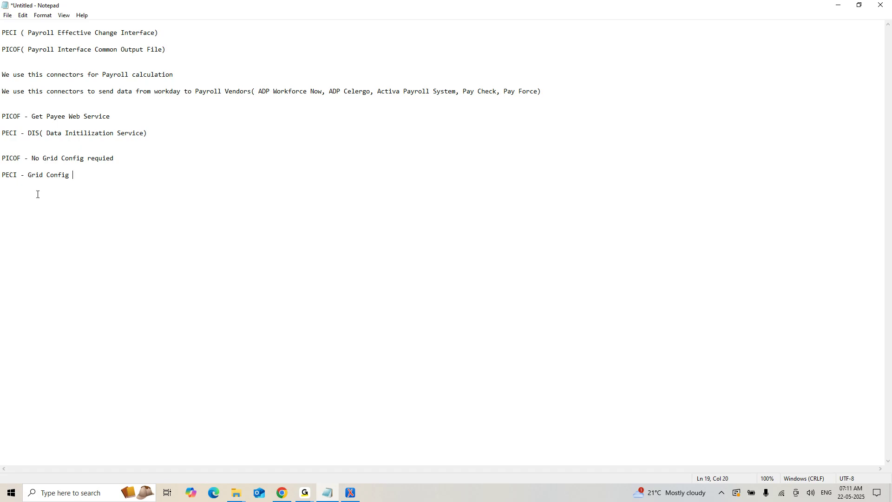
pyautogui.write('Required')
pyautogui.press('Return')
pyautogui.press('Return')
# Step: Review the payroll vendors in the Payroll Vendors line, highlighting the names individually and in groups
pyautogui.moveTo(257, 91); pyautogui.dragTo(537, 88)
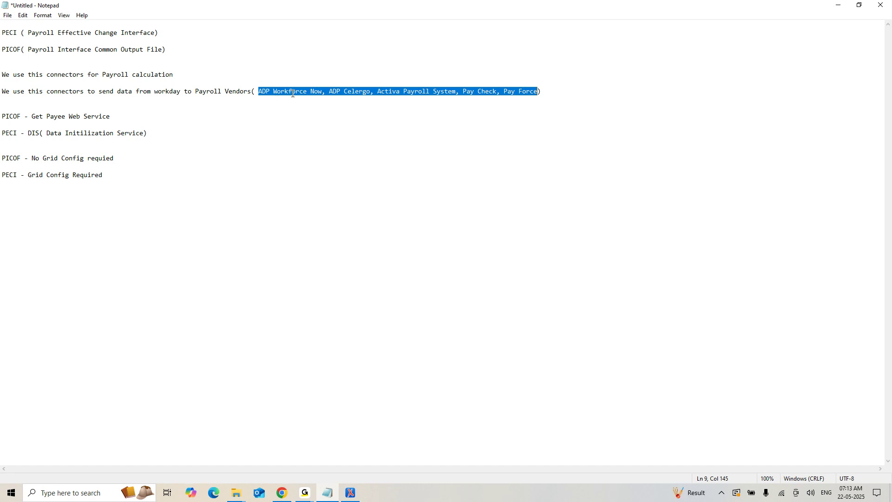
pyautogui.click(323, 91)
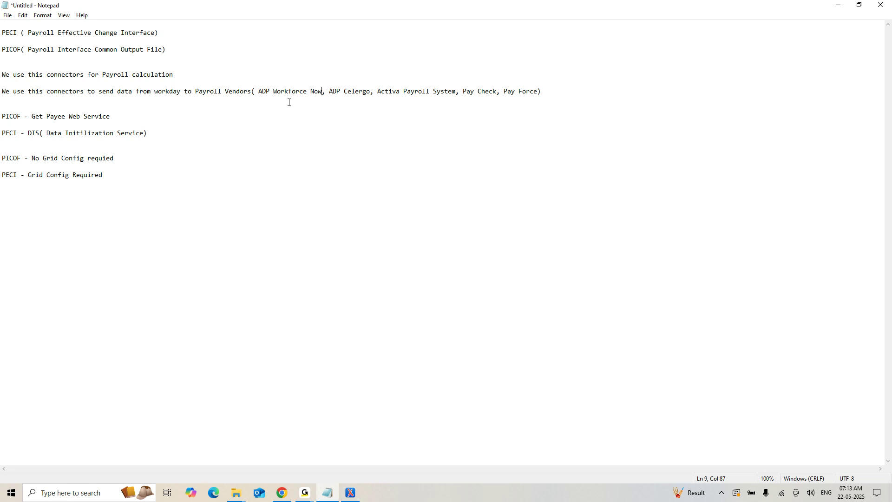
pyautogui.moveTo(329, 91); pyautogui.dragTo(370, 88)
pyautogui.moveTo(377, 92); pyautogui.dragTo(457, 91)
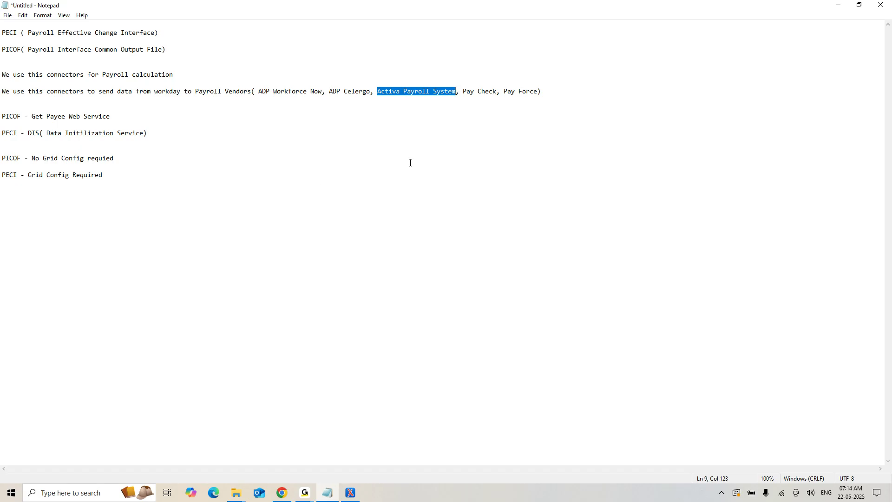
pyautogui.moveTo(463, 92); pyautogui.dragTo(539, 92)
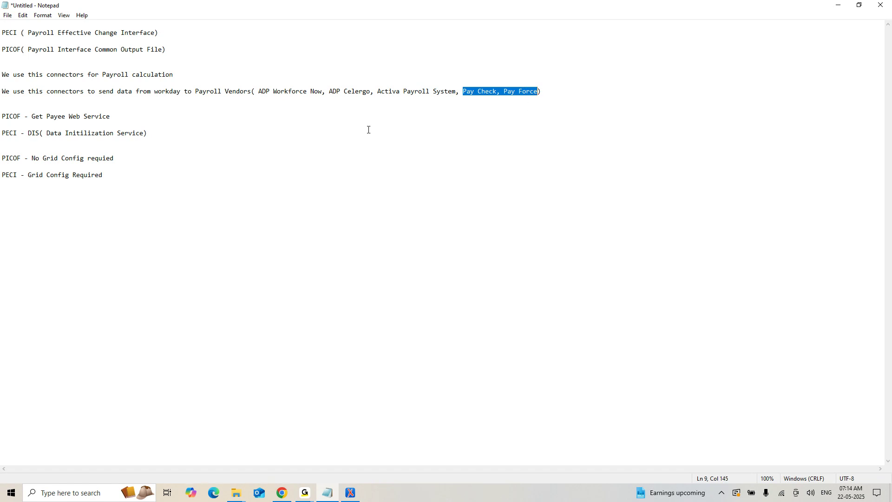
pyautogui.click(470, 94)
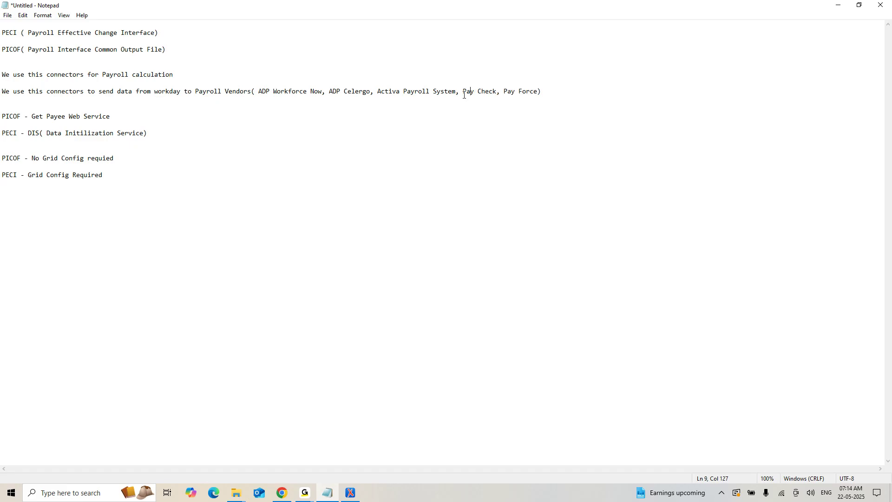
pyautogui.moveTo(463, 92); pyautogui.dragTo(535, 90)
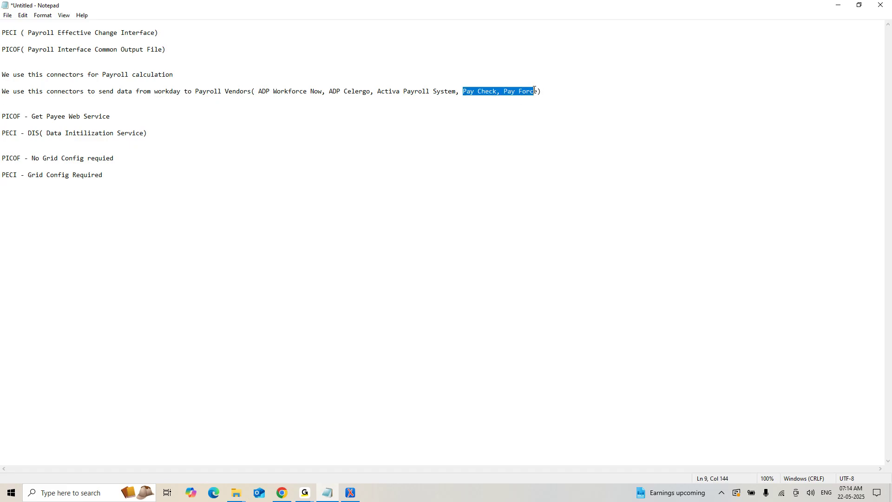
pyautogui.click(457, 92)
pyautogui.moveTo(457, 91); pyautogui.dragTo(259, 91)
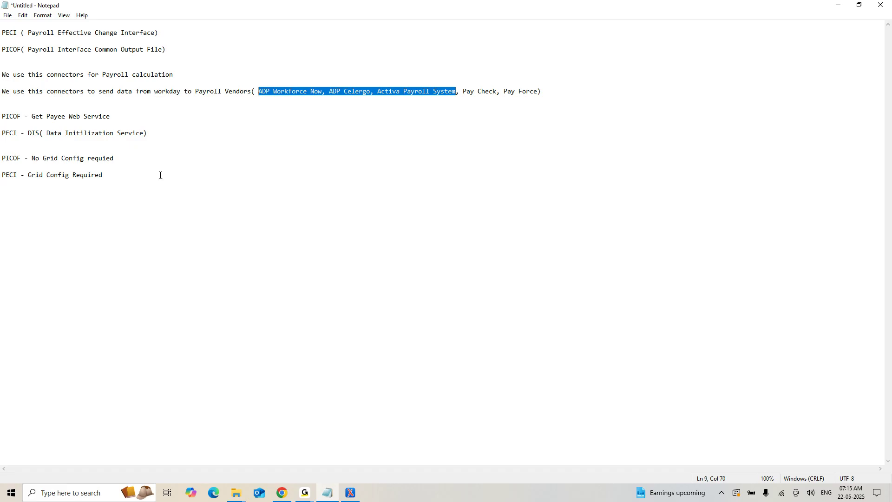
# Step: Add side-by-side headings "PICOF" and "PECI" on a new line below the grid configuration notes
pyautogui.click(19, 207)
pyautogui.write('PICOF')
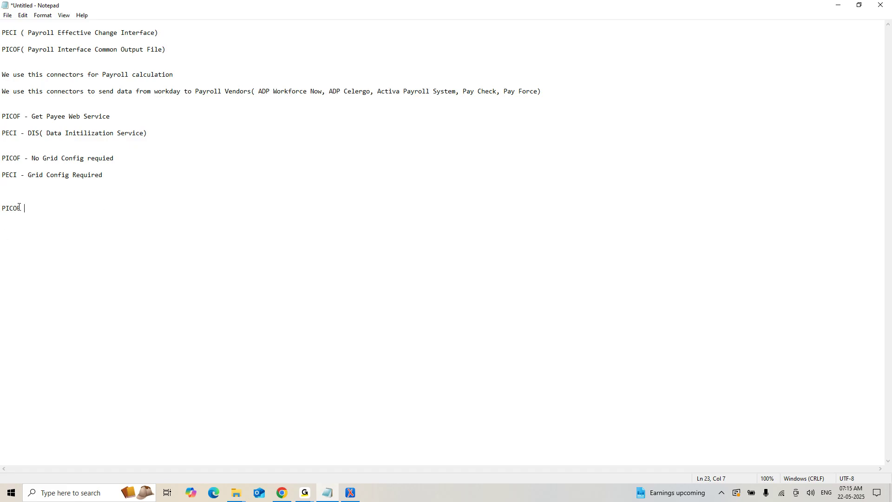
pyautogui.write('                                              PECI')
pyautogui.click(8, 218)
pyautogui.press('Return')
pyautogui.press('Return')
pyautogui.press('BackSpace')
pyautogui.press('BackSpace')
pyautogui.press('BackSpace')
# Step: Remove the PECI heading from the side-by-side line and extend the PICOF text to read "PICOF : Top"
pyautogui.click(219, 206)
pyautogui.press('BackSpace')
pyautogui.press('BackSpace')
pyautogui.press('BackSpace')
pyautogui.press('BackSpace')
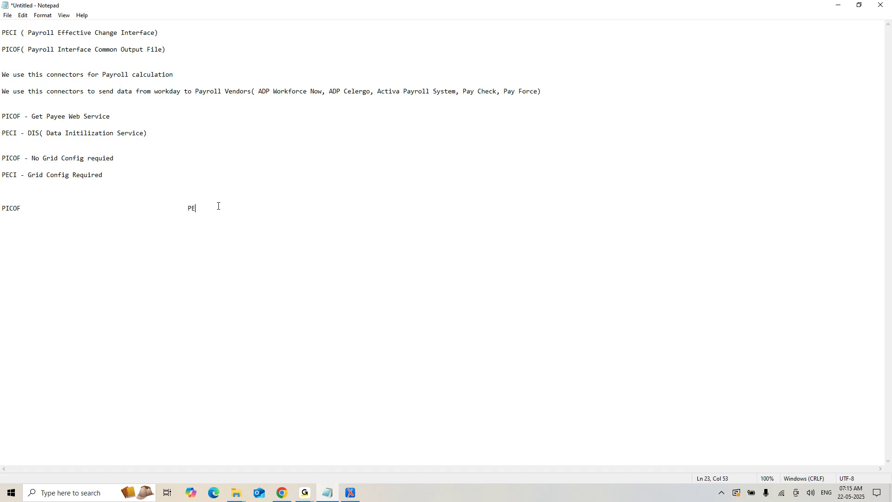
pyautogui.click(44, 210)
pyautogui.press('BackSpace')
pyautogui.press('BackSpace')
pyautogui.press('BackSpace')
pyautogui.write('Top')
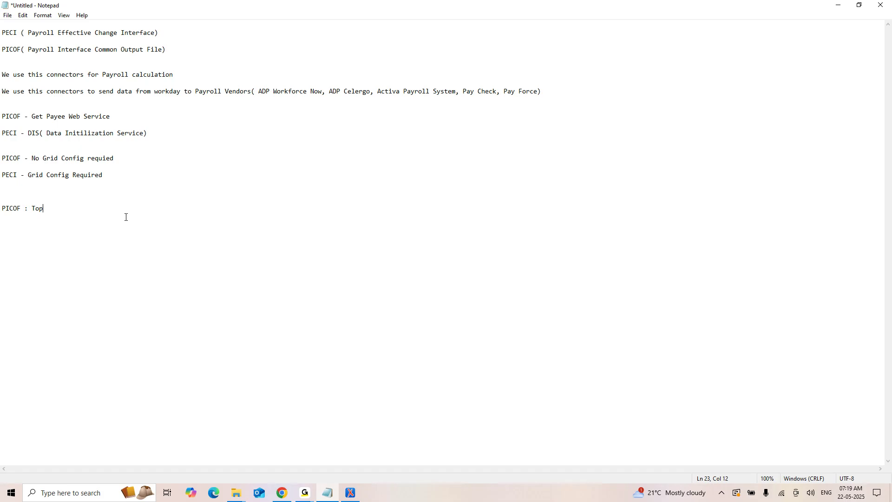
pyautogui.moveTo(125, 217); pyautogui.dragTo(229, 243)
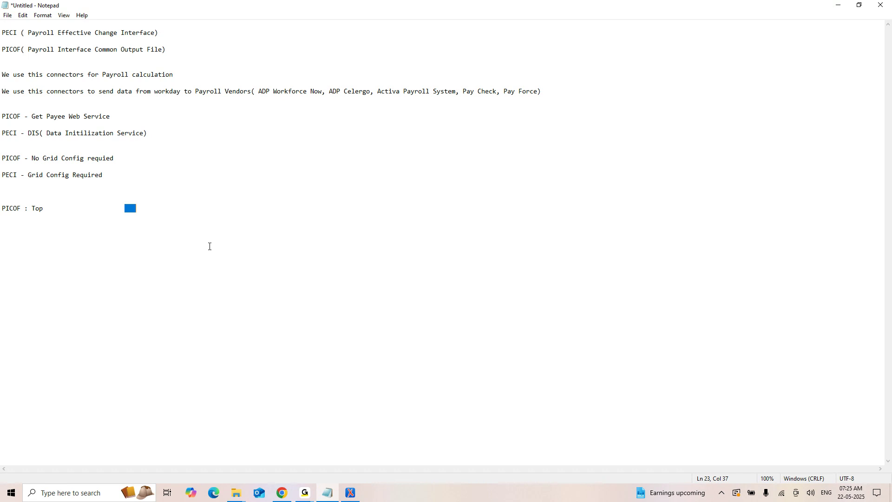
# Step: Switch to Workday in Chrome, return to the home page and find and open the Create Integration System task
pyautogui.click(282, 493)
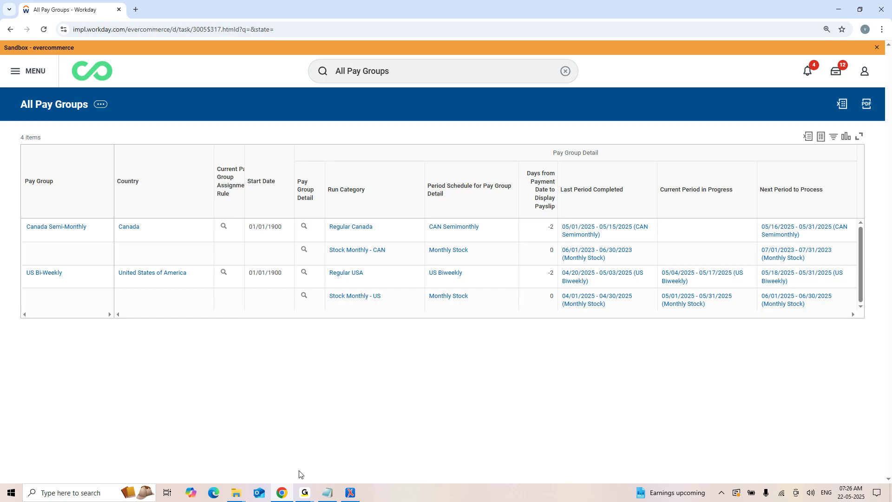
pyautogui.moveTo(304, 493)
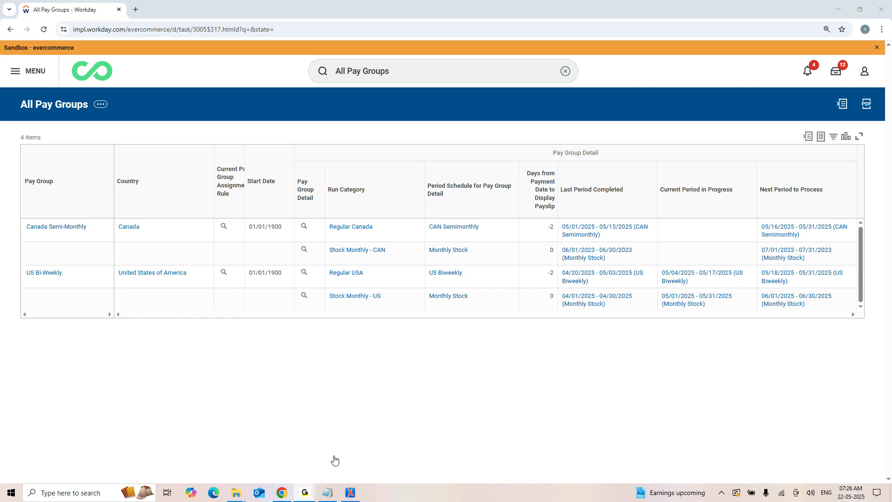
pyautogui.click(297, 249)
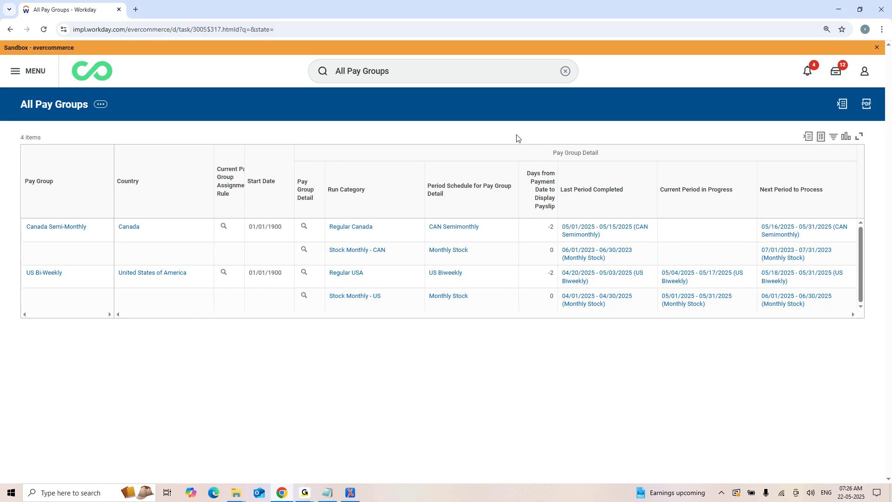
pyautogui.click(95, 74)
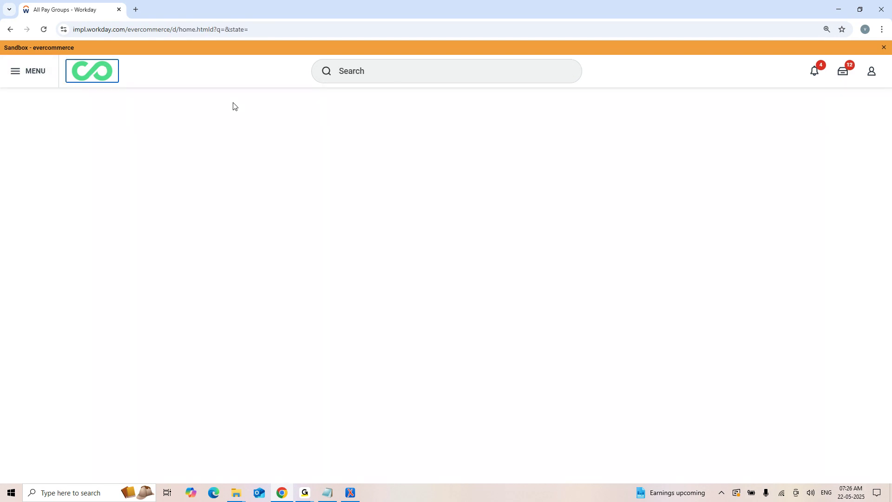
pyautogui.click(397, 73)
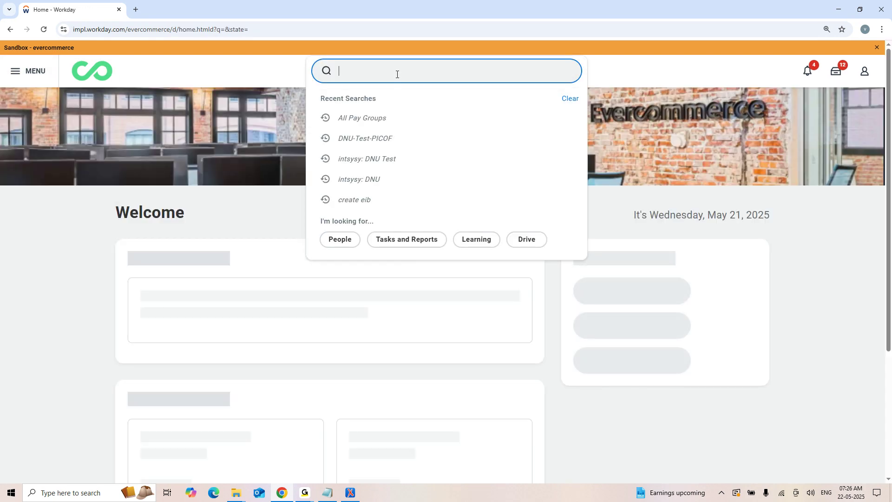
pyautogui.write('Create ')
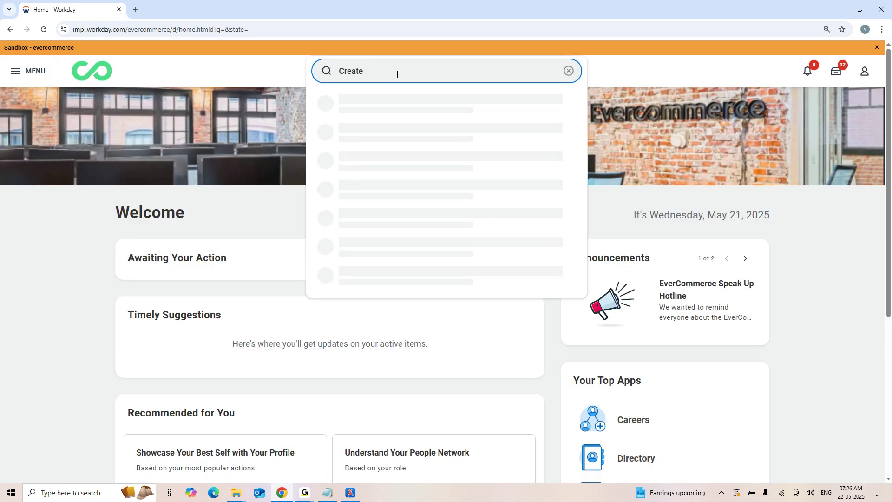
pyautogui.write('INt Sys')
pyautogui.click(383, 107)
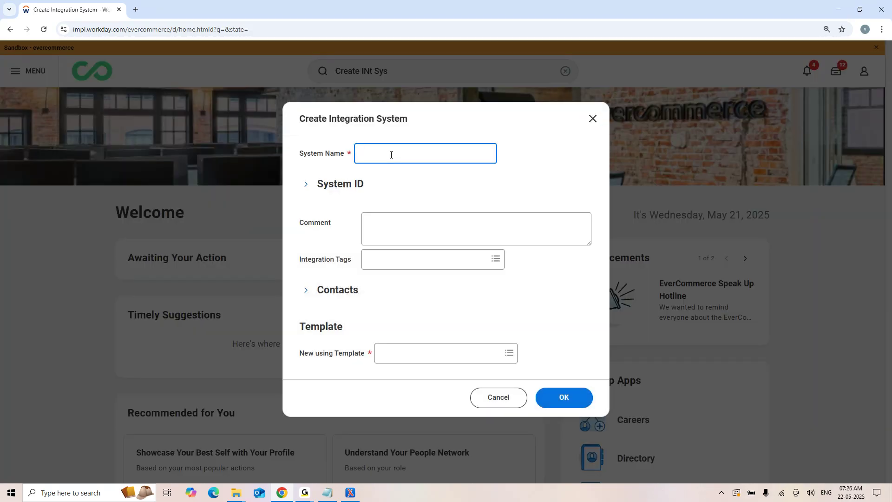
# Step: Create an integration system named Test2_PICOF using the Payroll Interface template
pyautogui.write('Test2_PICOF')
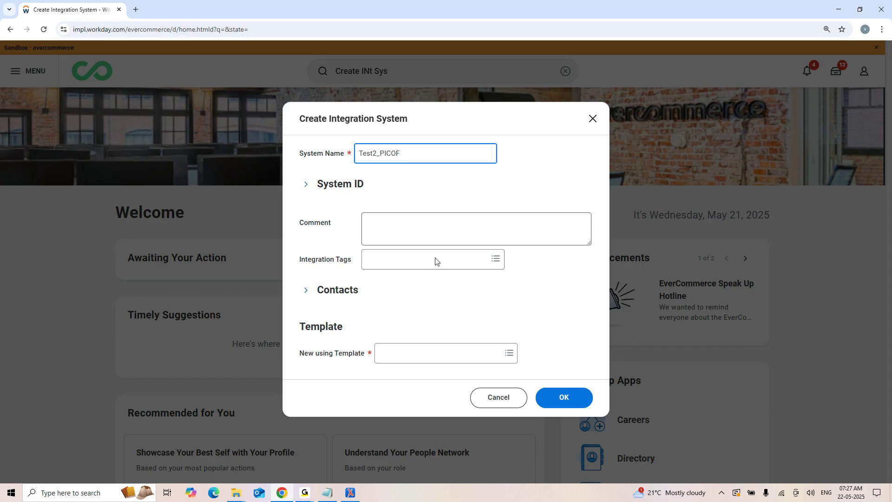
pyautogui.click(398, 351)
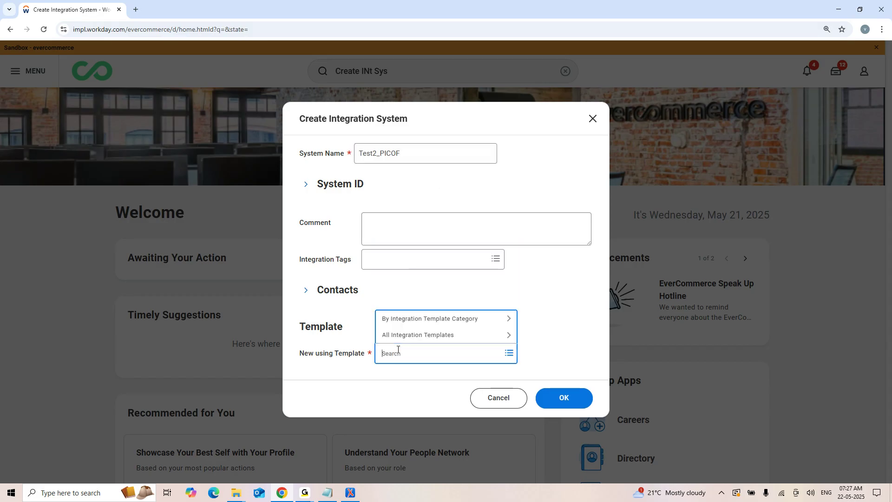
pyautogui.write('Payroll Interface')
pyautogui.press('Return')
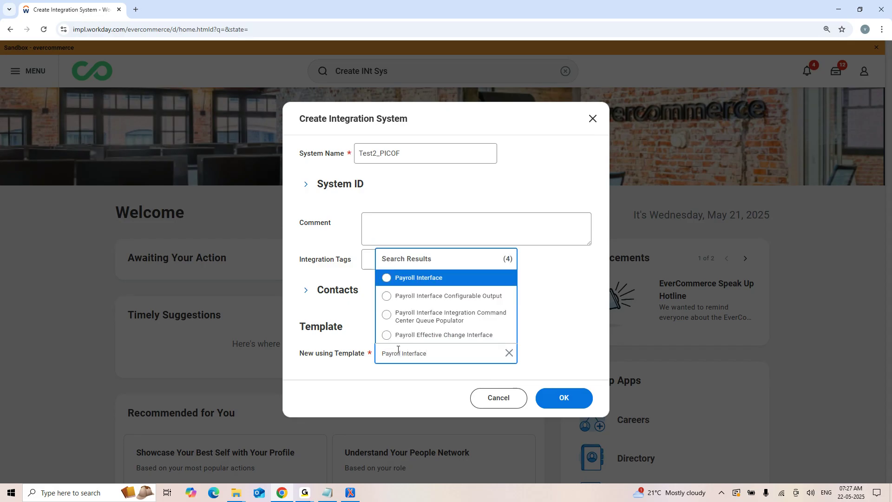
pyautogui.click(436, 285)
pyautogui.click(563, 396)
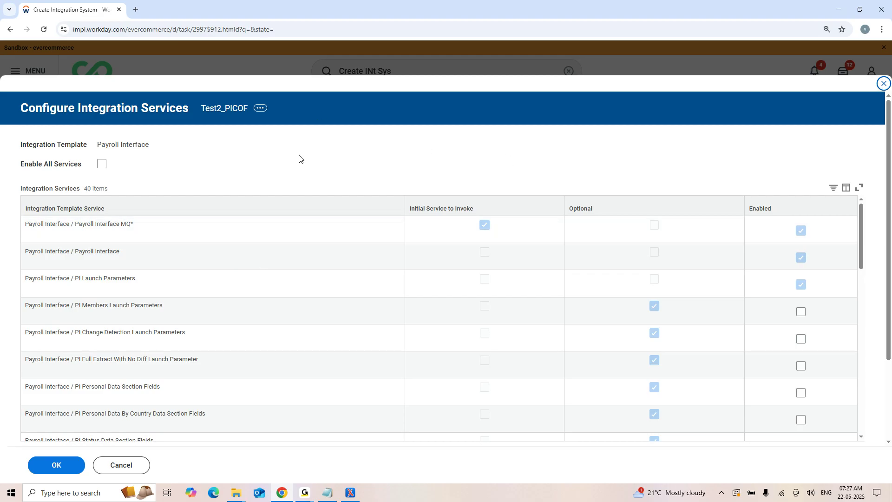
# Step: Enable the PI Members Launch Parameters, PI Change Detection Launch Parameters and PI Full Extract With No Diff Launch Parameter services
pyautogui.scroll(-3, 301, 160)
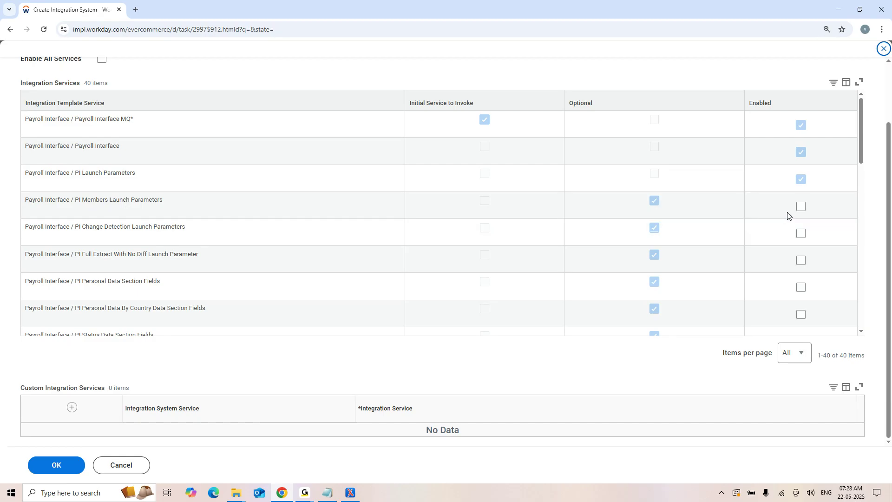
pyautogui.click(801, 207)
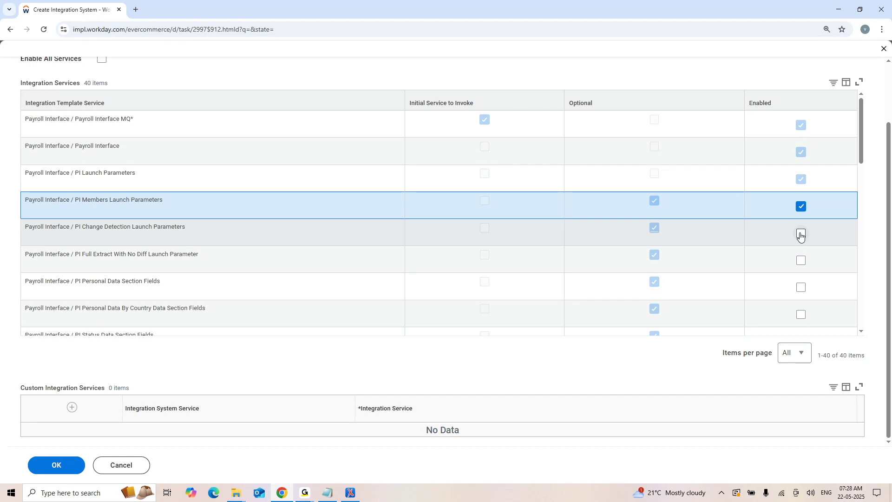
pyautogui.click(800, 234)
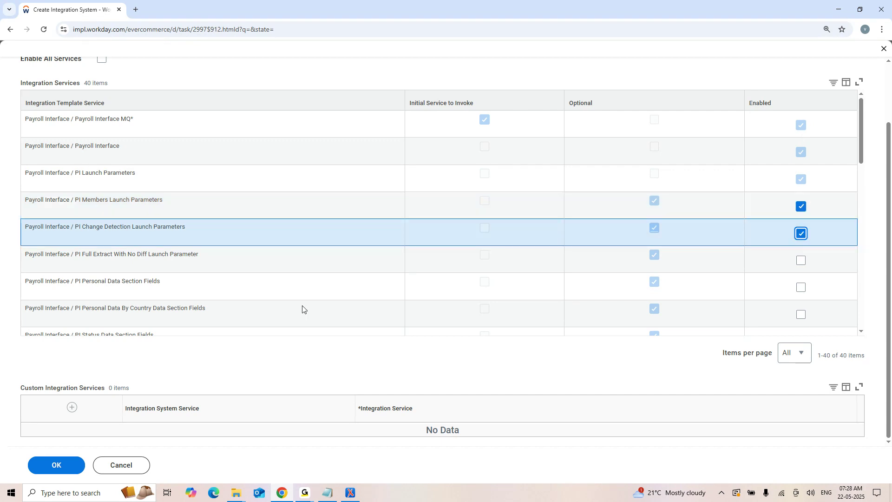
pyautogui.click(802, 262)
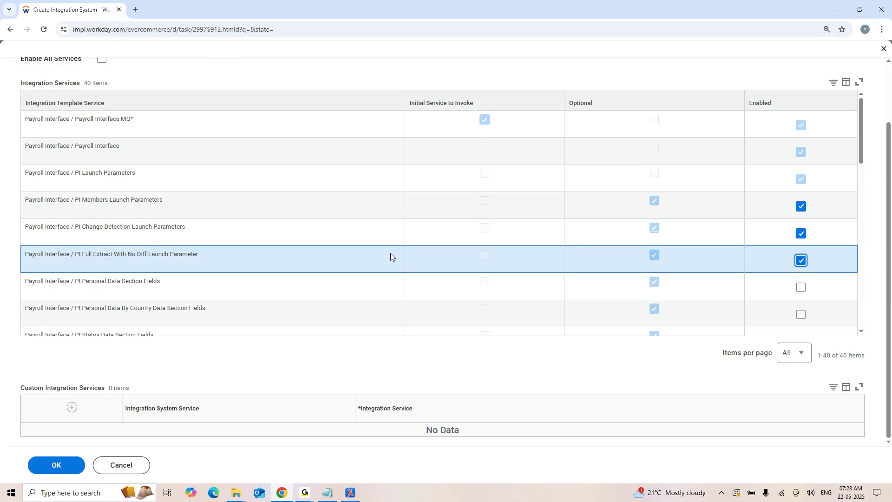
# Step: Review the remaining Payroll Interface services in the list, from the personal data sections through the tax, filename and Summary DIS services
pyautogui.scroll(-2, 208, 247)
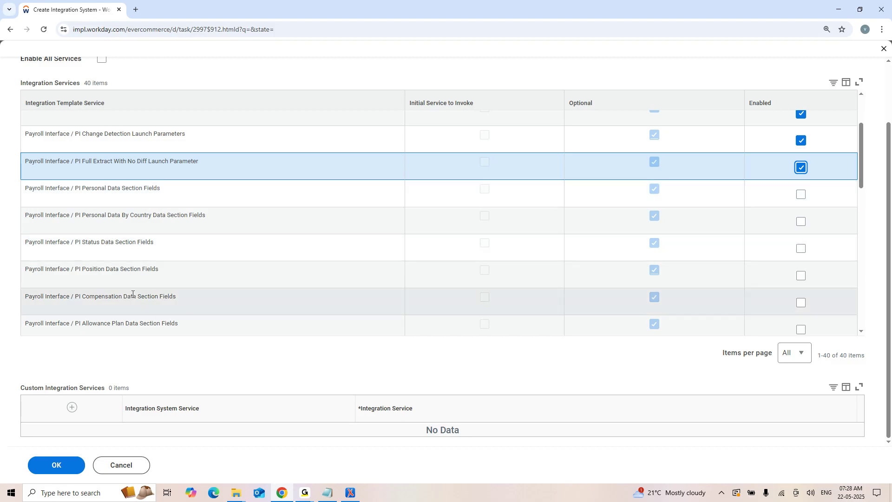
pyautogui.scroll(-2, 217, 265)
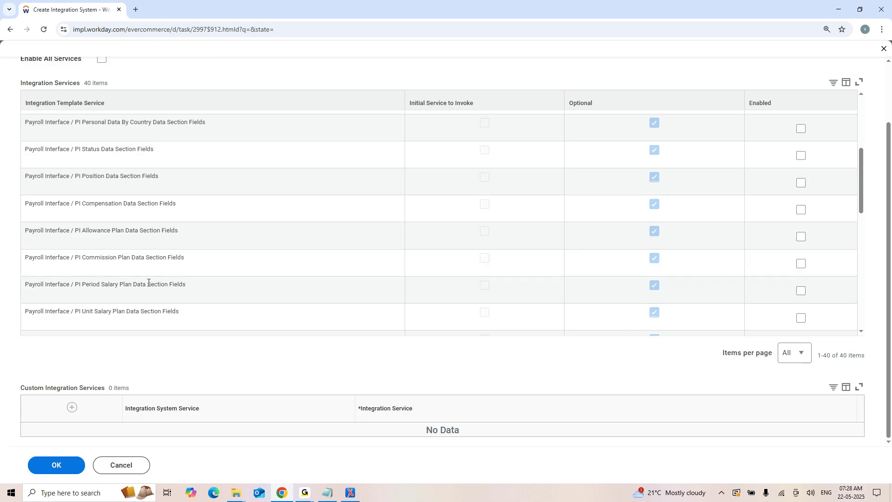
pyautogui.scroll(-2, 147, 283)
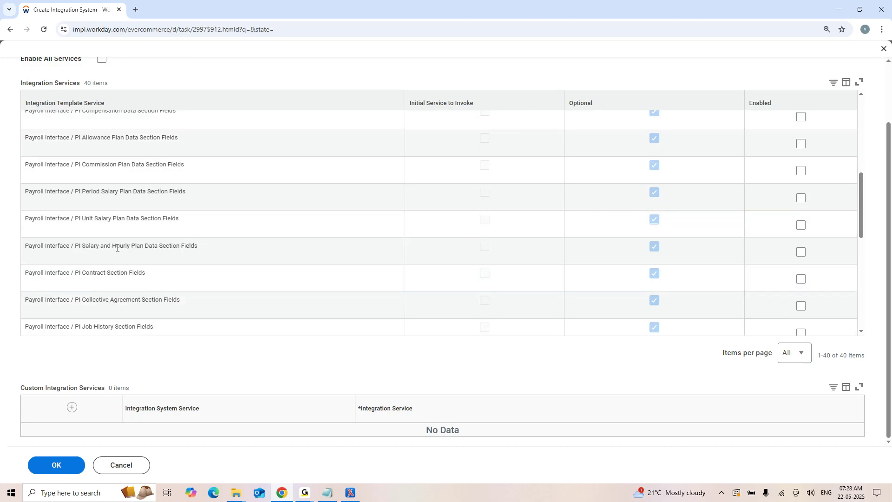
pyautogui.scroll(-1, 116, 246)
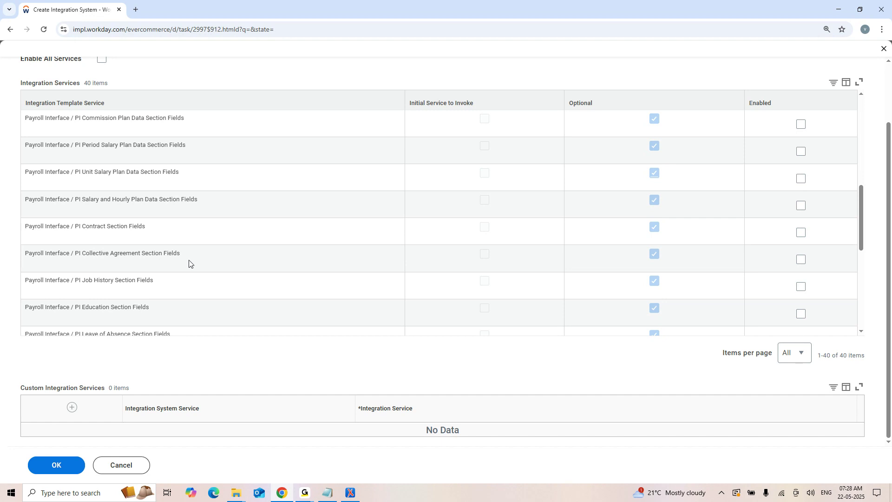
pyautogui.scroll(-2, 129, 251)
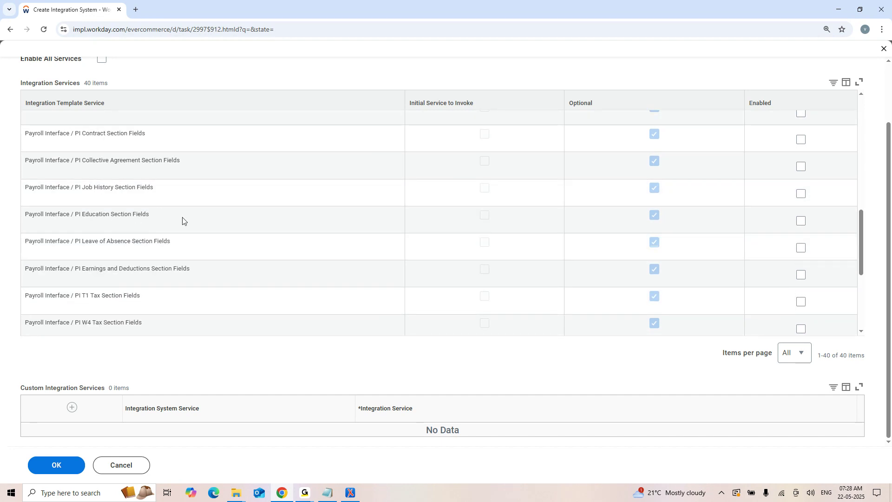
pyautogui.scroll(-1, 124, 265)
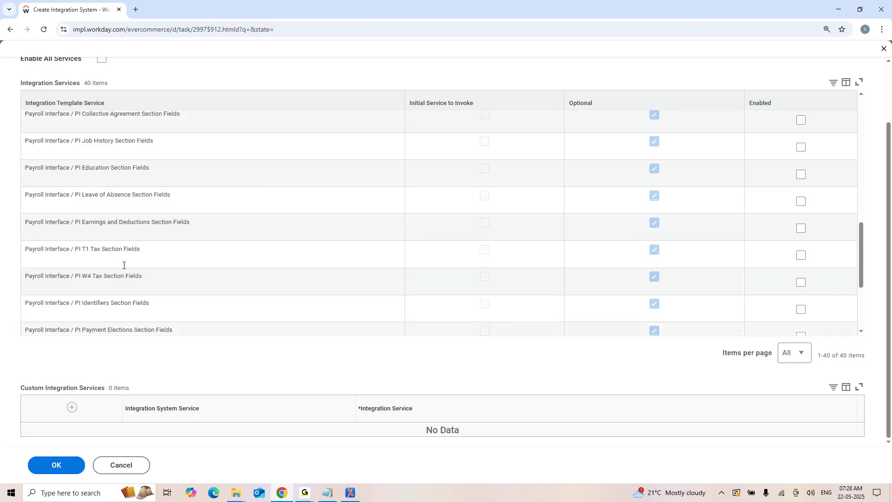
pyautogui.scroll(-6, 126, 265)
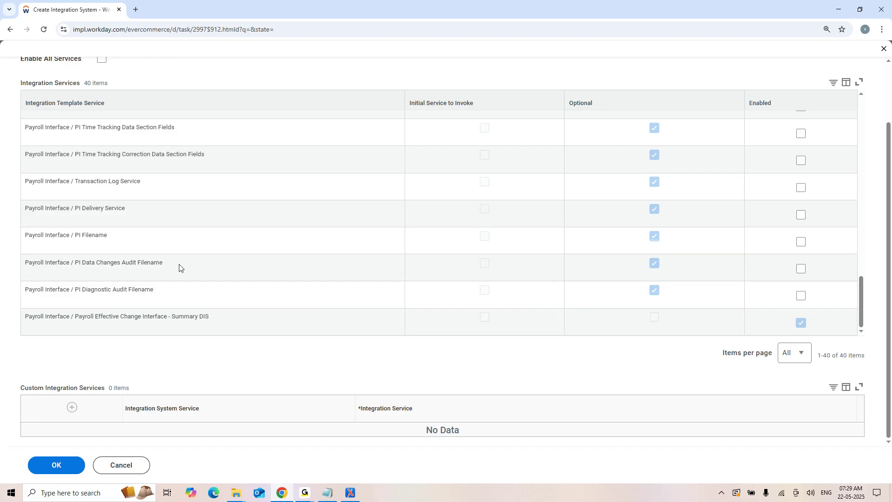
pyautogui.scroll(8, 179, 268)
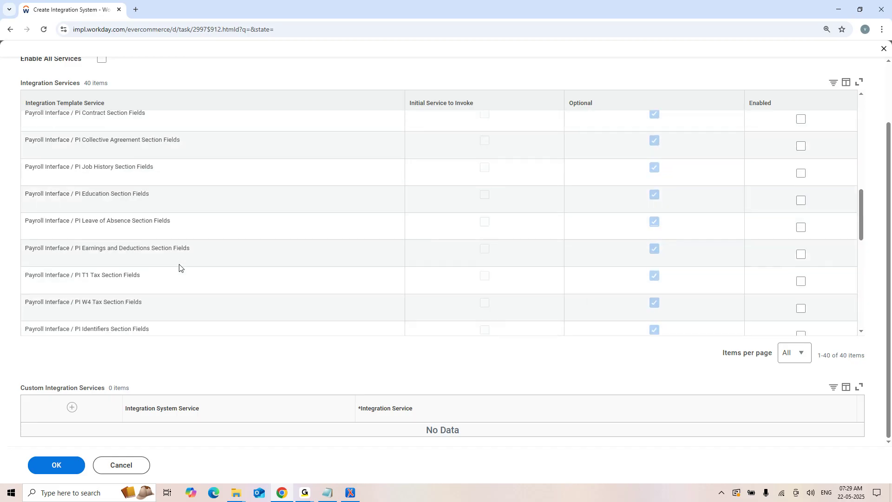
pyautogui.scroll(4, 180, 267)
pyautogui.scroll(4, 180, 268)
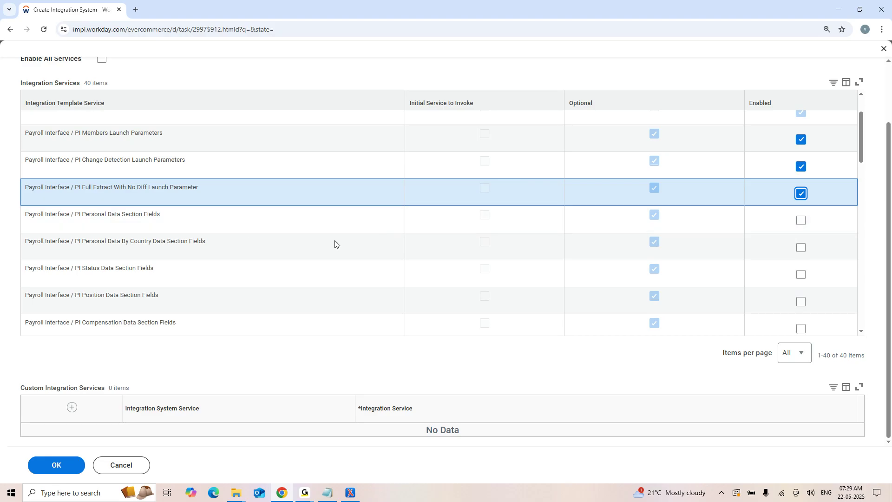
# Step: Enable the PI Personal Data, PI Status Data, PI Position Data and PI Compensation Data Section Fields services
pyautogui.click(802, 221)
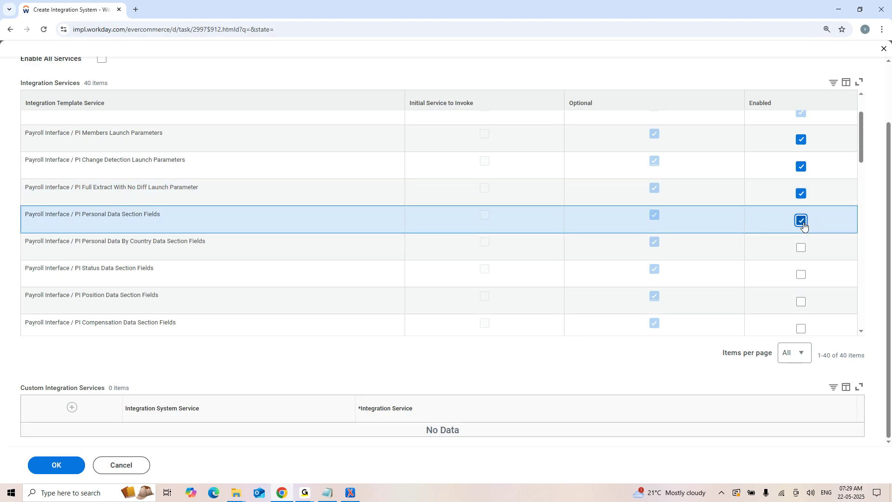
pyautogui.click(801, 275)
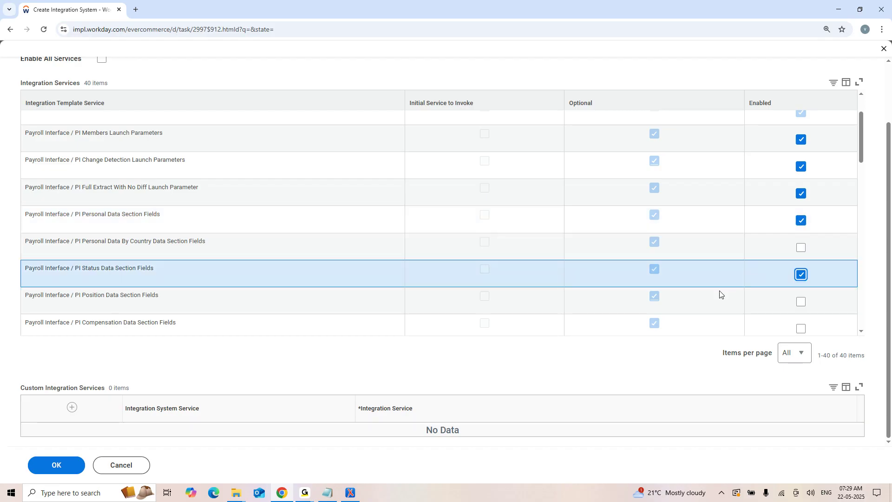
pyautogui.click(801, 302)
pyautogui.scroll(-1, 609, 266)
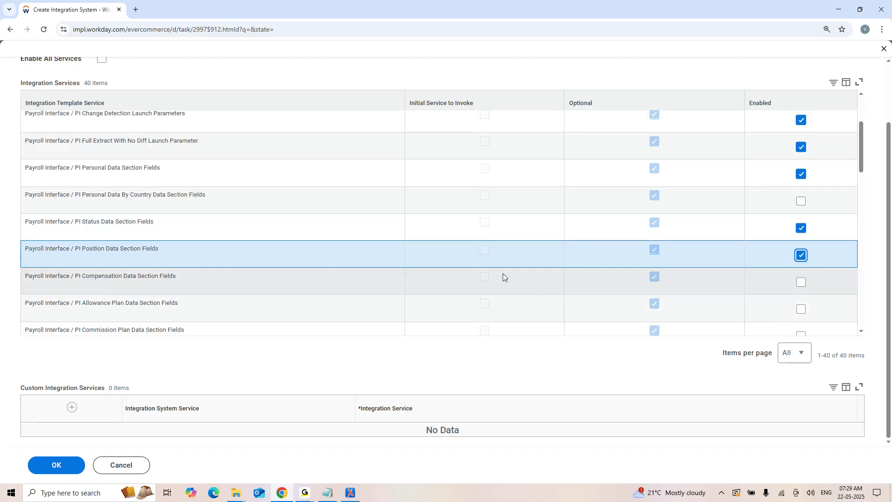
pyautogui.click(801, 282)
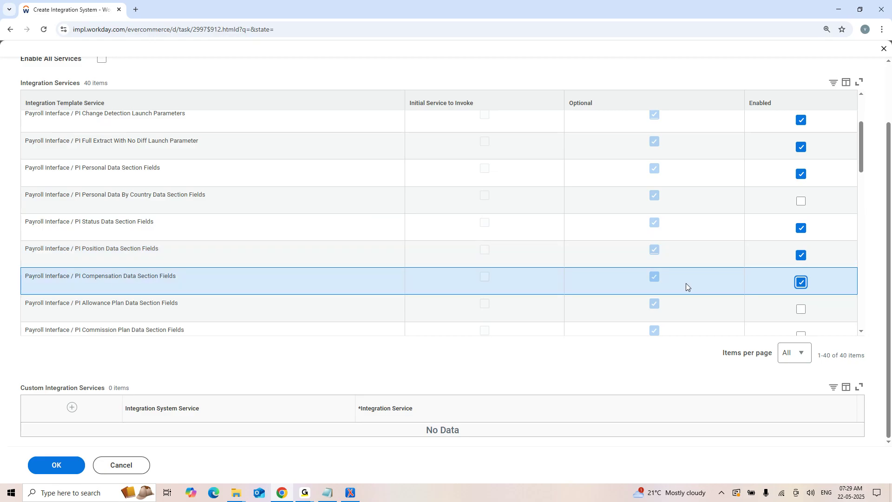
# Step: Enable the PI Allowance Plan Data and PI Salary and Hourly Plan Data Section Fields services
pyautogui.scroll(-2, 686, 283)
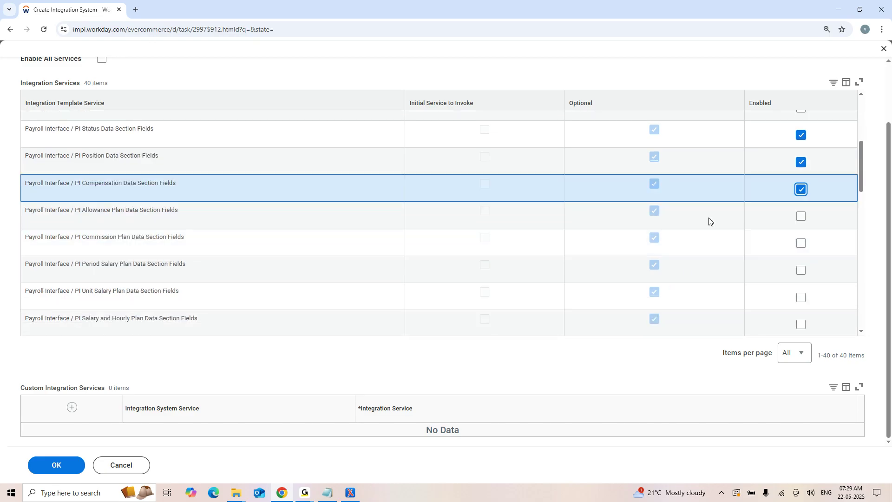
pyautogui.click(804, 218)
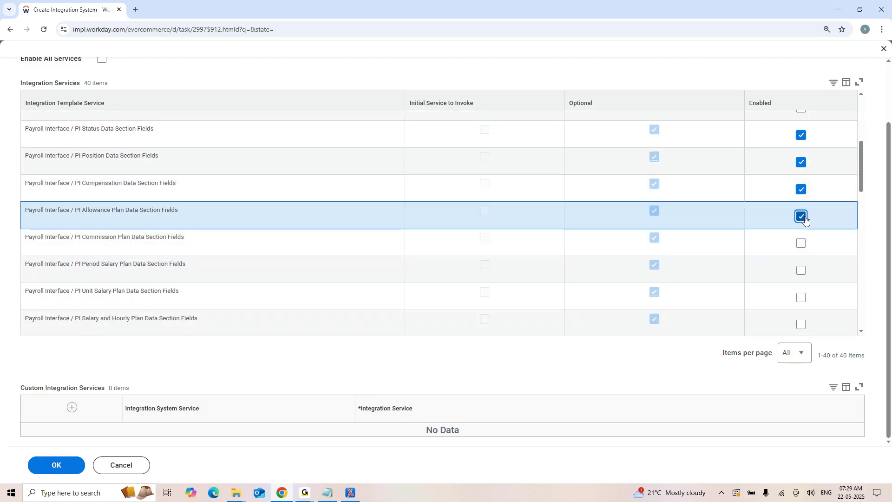
pyautogui.scroll(-2, 315, 275)
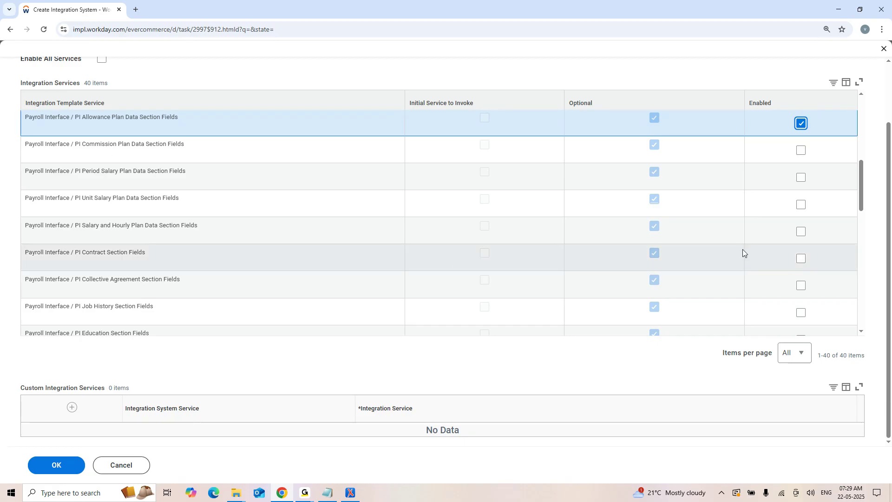
pyautogui.click(801, 233)
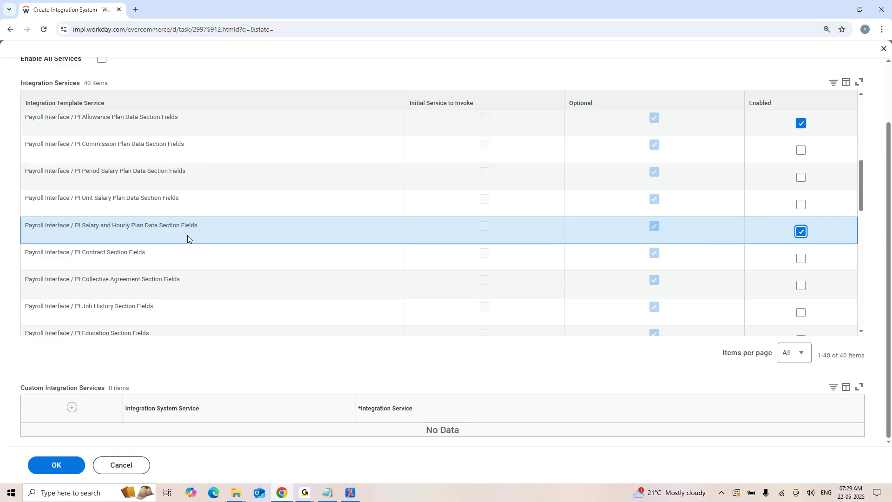
# Step: Review the remaining services in the Integration Services list, from the contract and job history sections through the filename and Summary DIS services
pyautogui.scroll(-6, 211, 257)
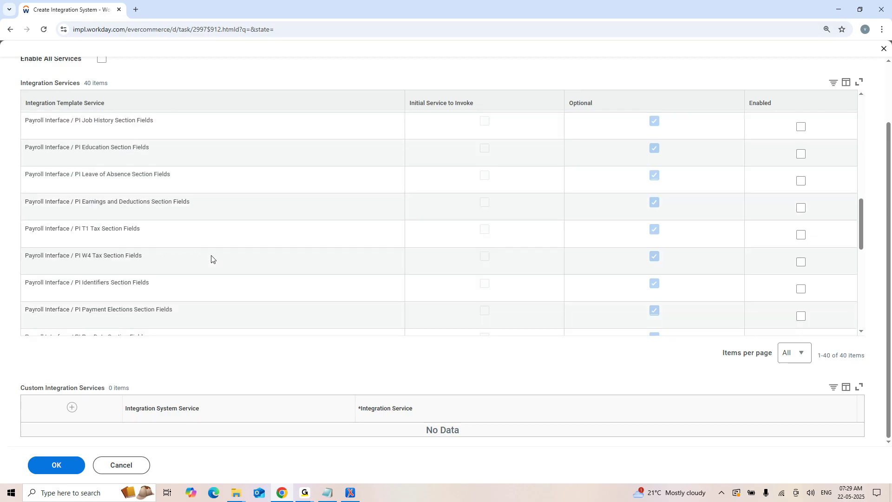
pyautogui.scroll(-5, 211, 257)
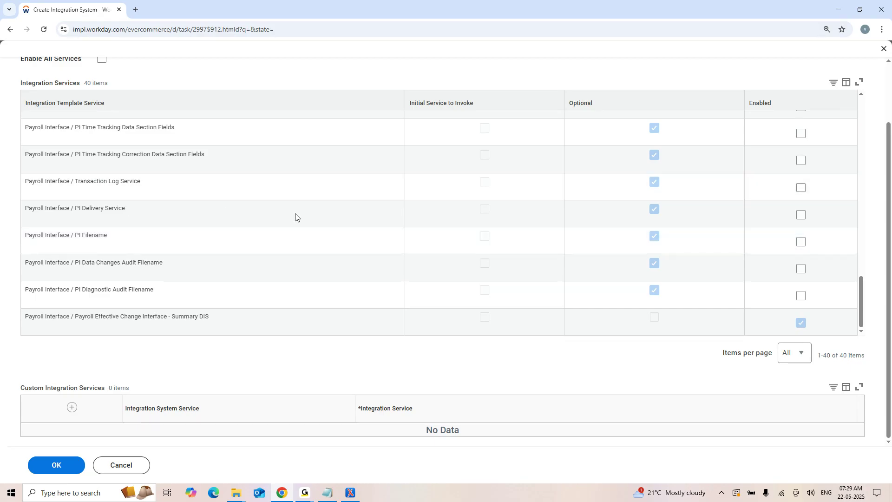
pyautogui.scroll(10, 214, 273)
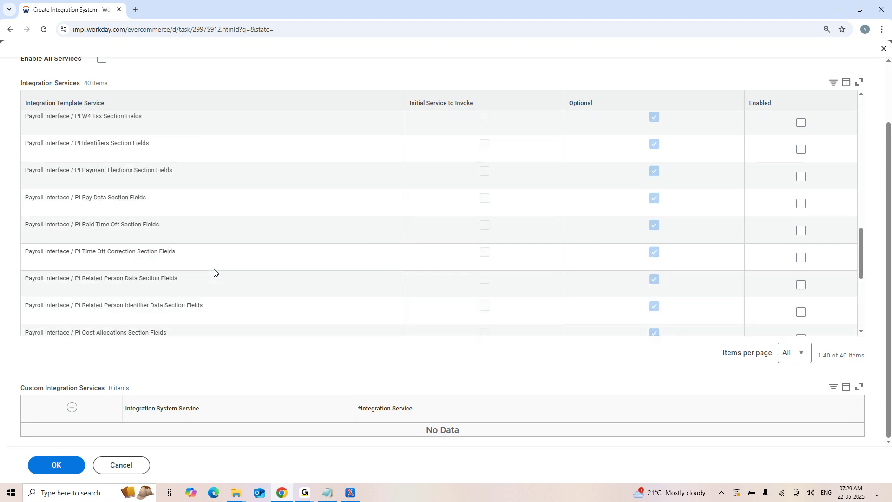
pyautogui.scroll(3, 214, 271)
pyautogui.scroll(-10, 214, 272)
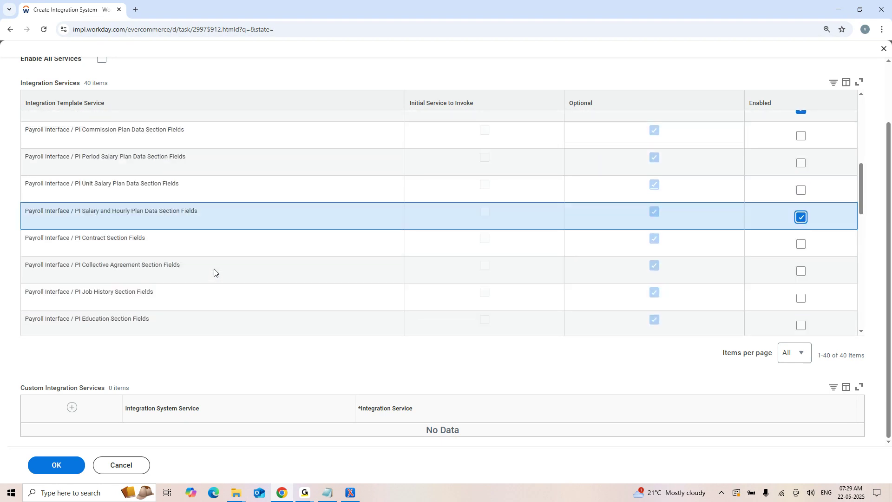
pyautogui.scroll(-4, 214, 272)
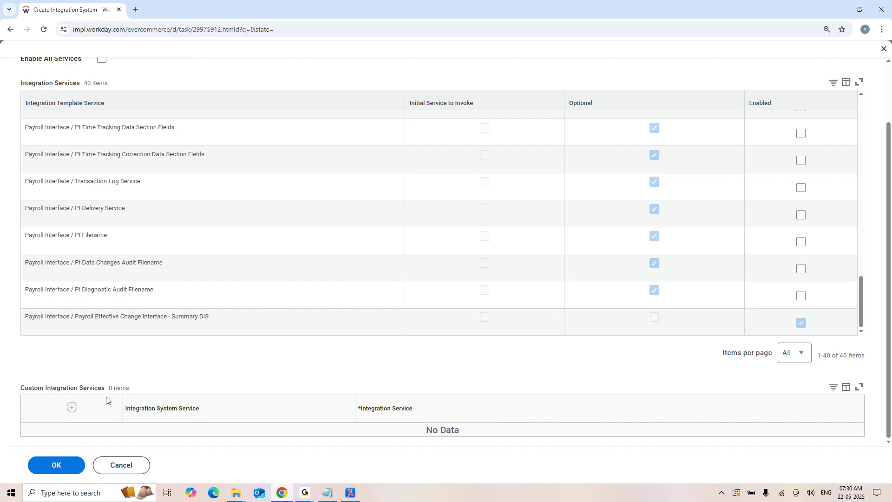
# Step: Add a custom integration service row and start creating an Integration Field Override Service for it
pyautogui.click(73, 409)
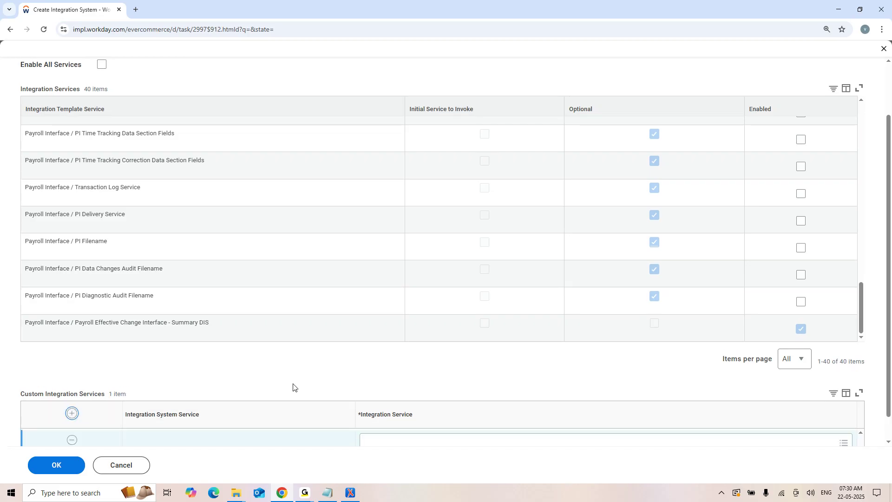
pyautogui.click(462, 413)
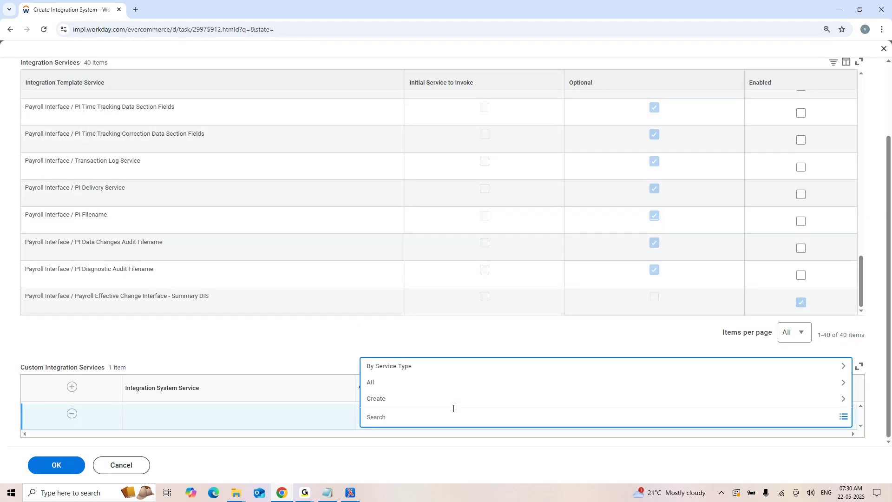
pyautogui.click(427, 399)
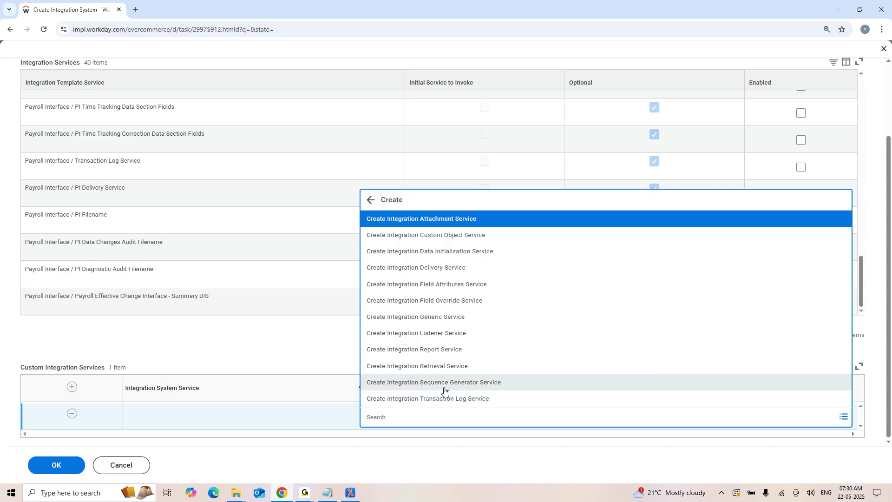
pyautogui.click(458, 305)
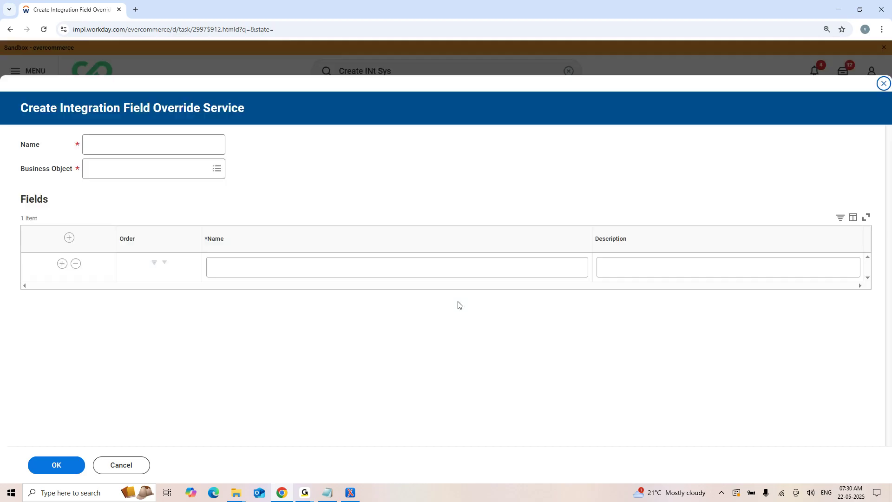
# Step: Name the field override service Test2_PICOF_FOS and set its business object to Worker
pyautogui.click(164, 146)
pyautogui.write('Test2_')
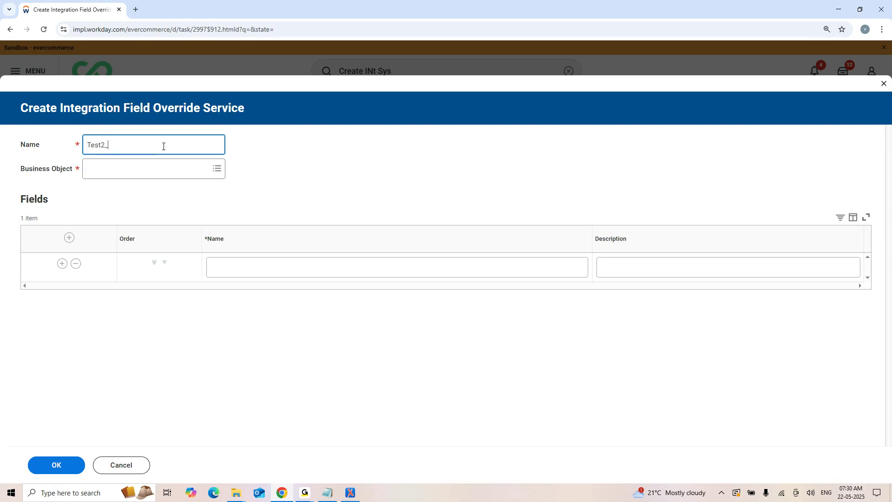
pyautogui.write('PICOF_FOS')
pyautogui.click(142, 172)
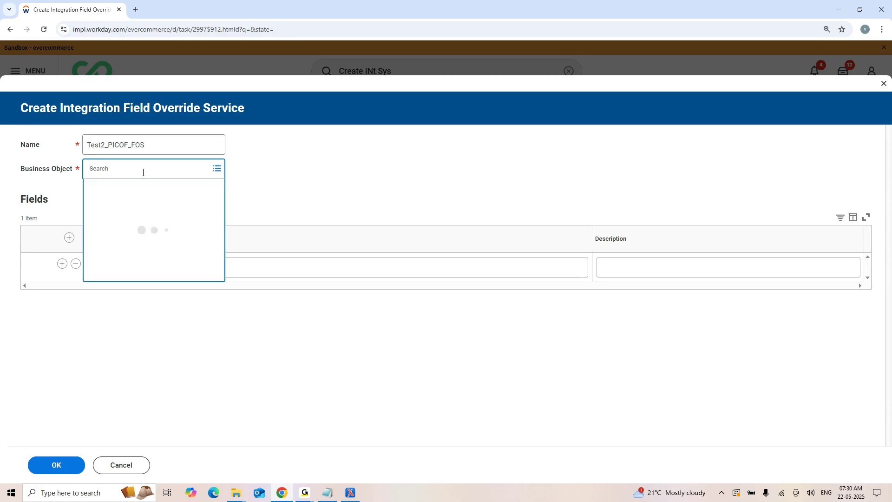
pyautogui.write('Worker')
pyautogui.press('Return')
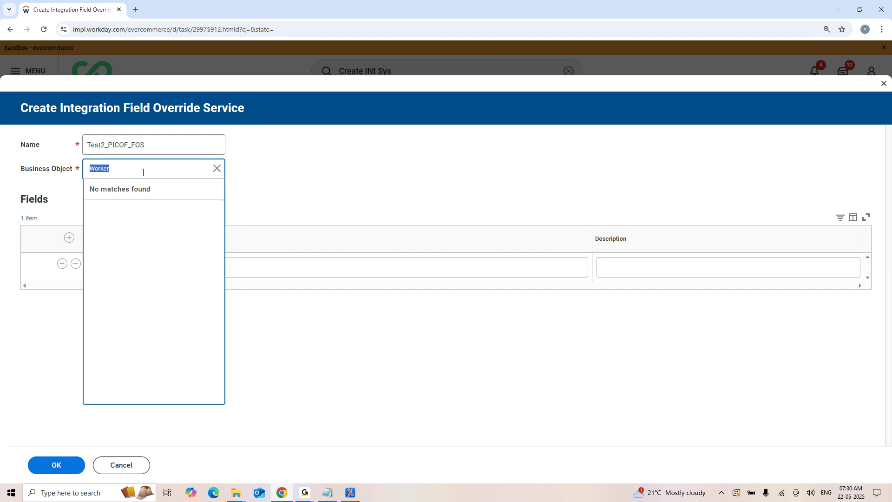
pyautogui.scroll(-1, 175, 308)
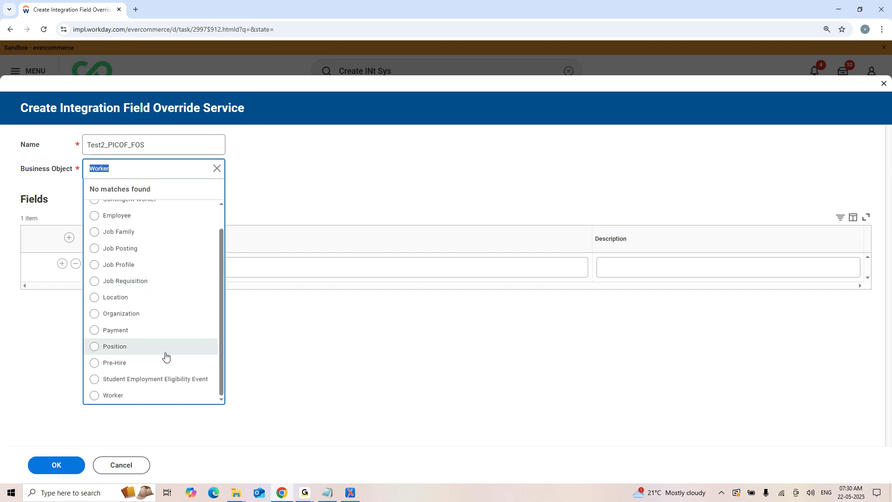
pyautogui.click(120, 394)
# Step: Define the override fields Company, Cost Center and Supervisory Organization, and save the field override service
pyautogui.click(264, 265)
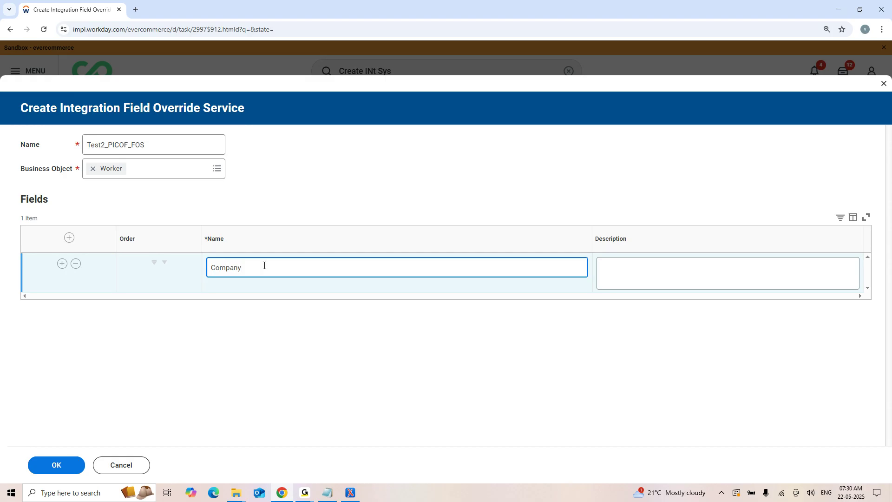
pyautogui.click(62, 264)
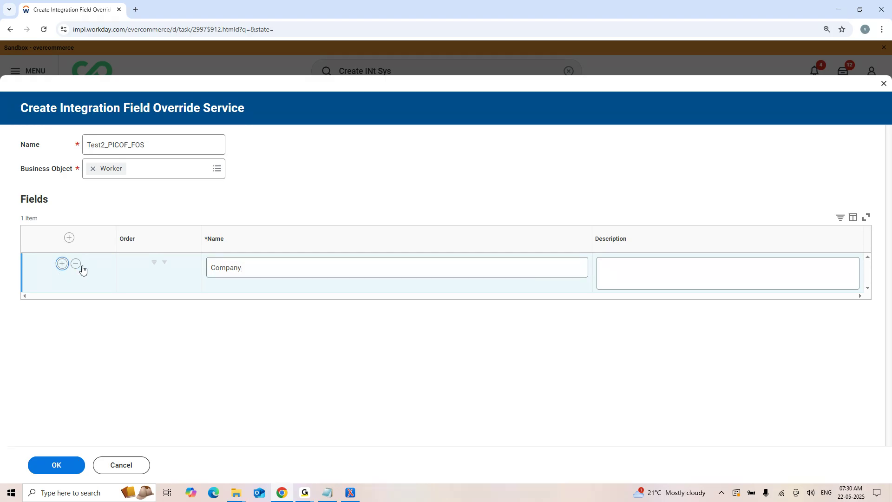
pyautogui.click(260, 292)
pyautogui.write('Cost Cen')
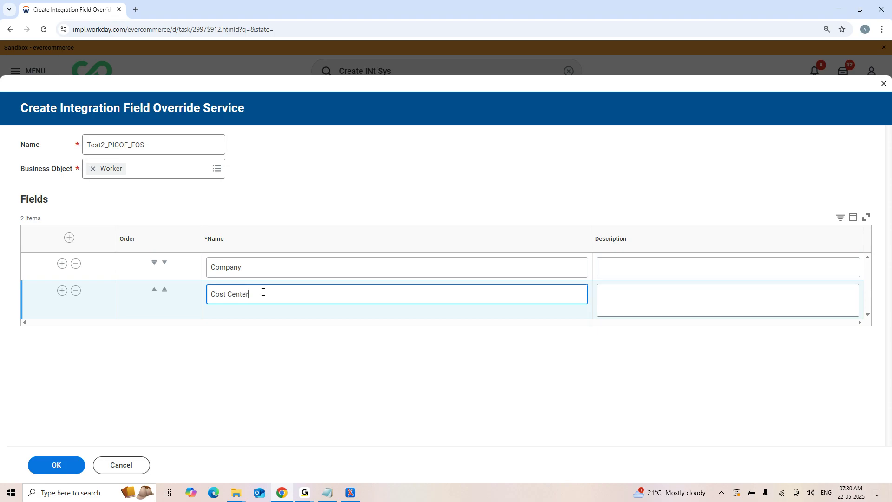
pyautogui.write('ter')
pyautogui.click(62, 290)
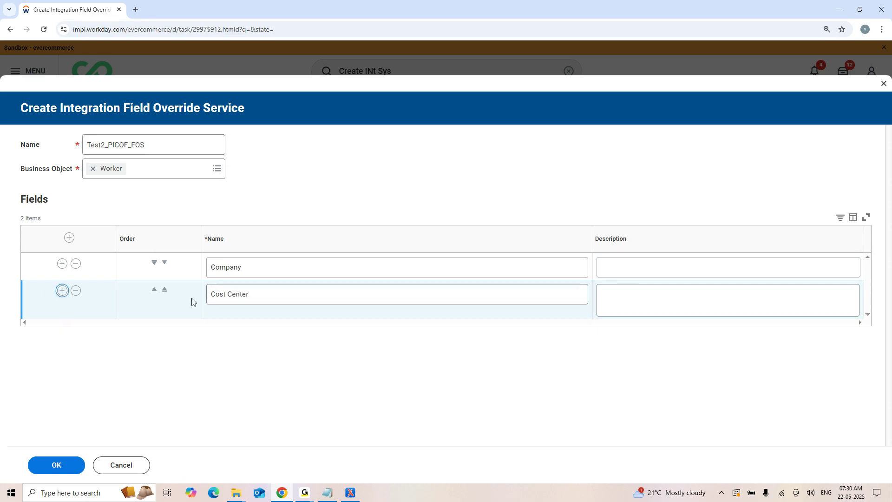
pyautogui.click(287, 323)
pyautogui.write('Supervisory Organization')
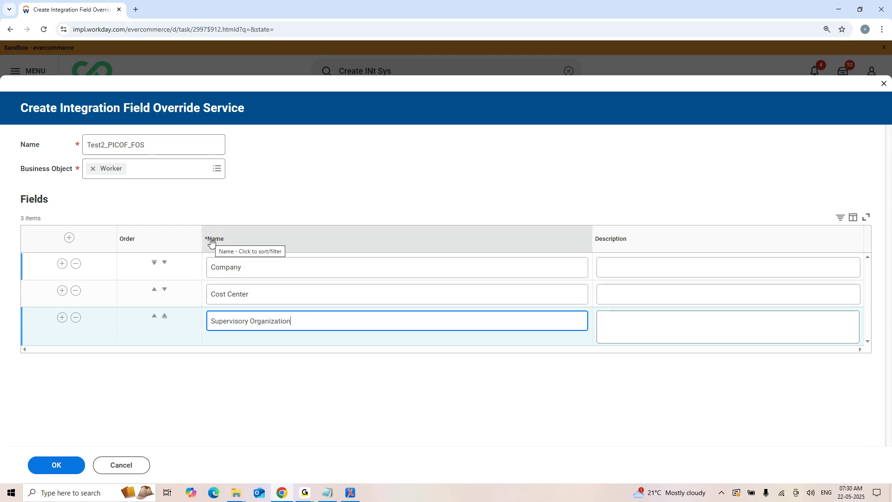
pyautogui.click(59, 465)
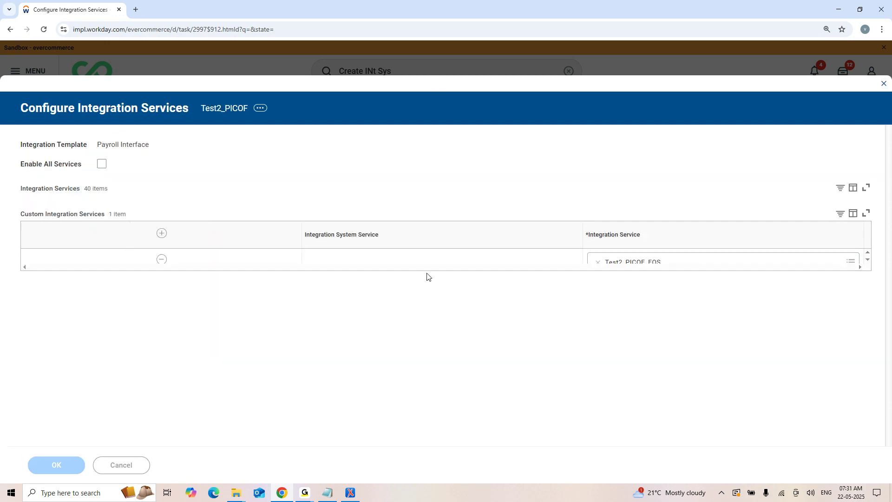
# Step: Check the enabled services and save the Test2_PICOF service configuration with Test2_PICOF_FOS as its custom service
pyautogui.scroll(-3, 791, 200)
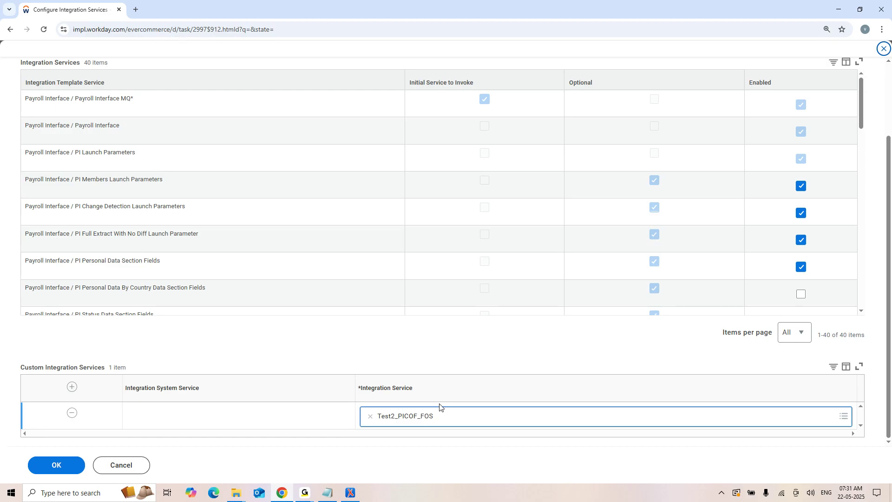
pyautogui.scroll(-6, 389, 290)
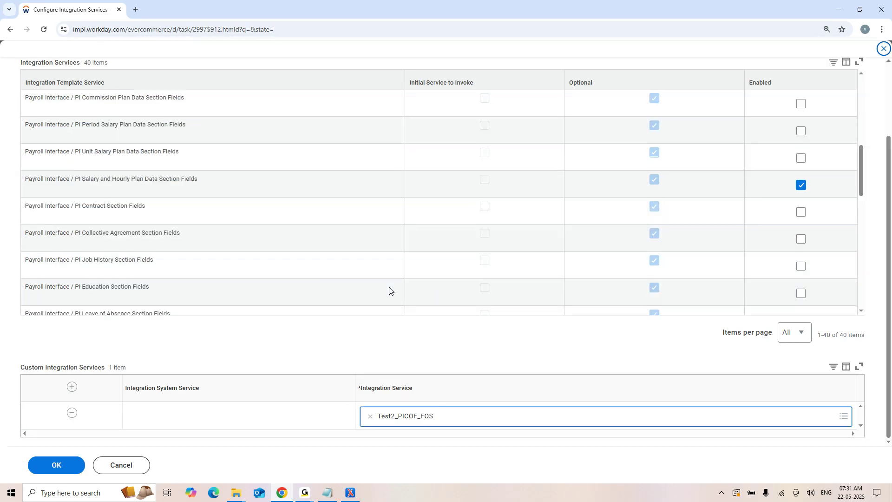
pyautogui.click(66, 458)
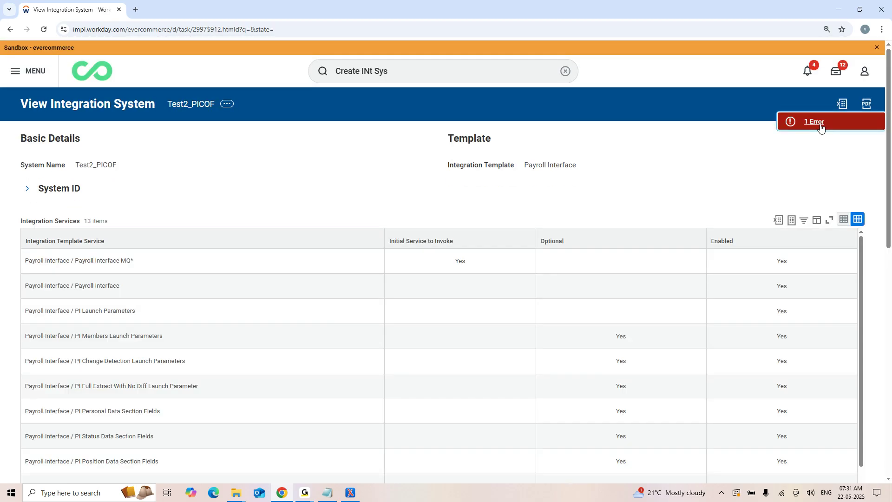
# Step: Read the page error's details and open the integration attributes configuration for Test2_PICOF
pyautogui.click(821, 124)
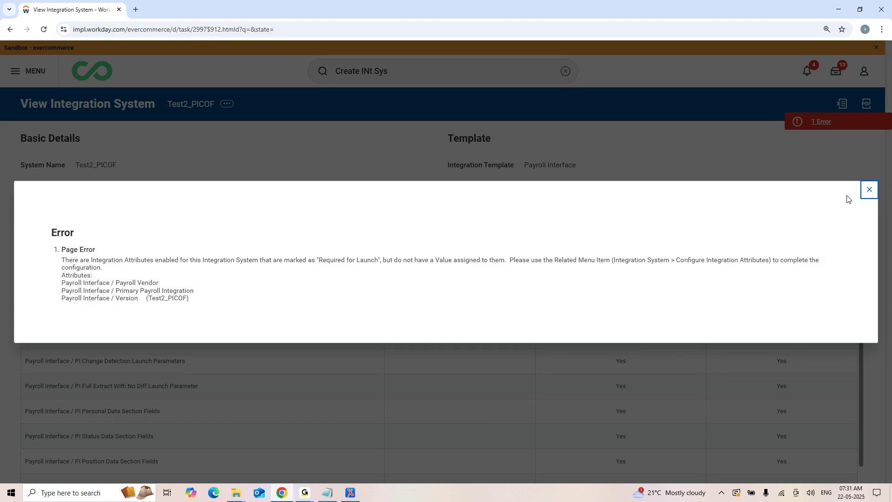
pyautogui.click(868, 191)
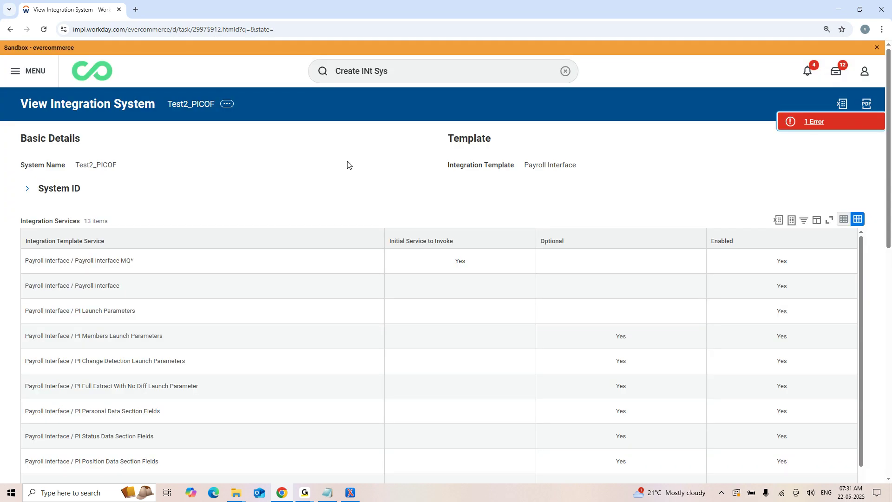
pyautogui.click(226, 104)
pyautogui.moveTo(270, 148)
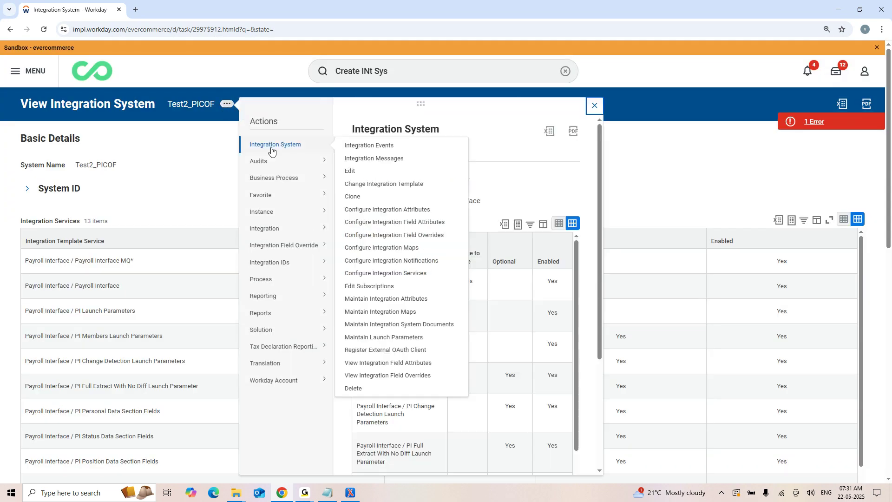
pyautogui.click(413, 222)
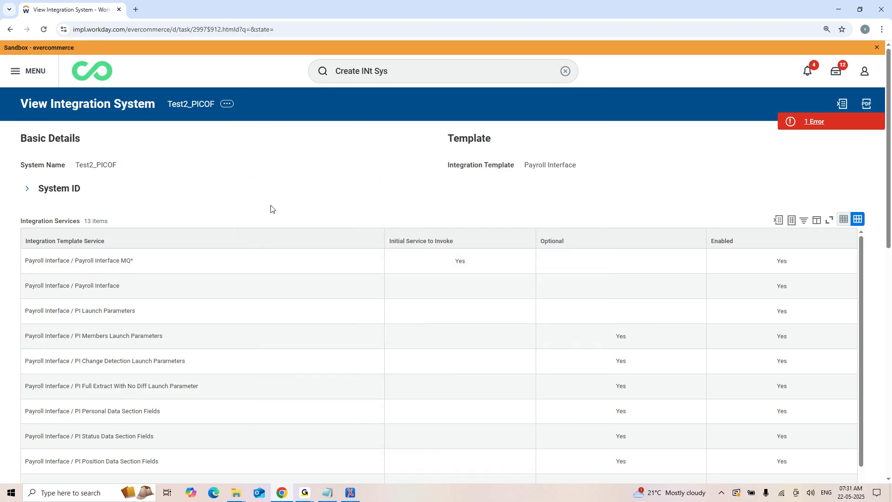
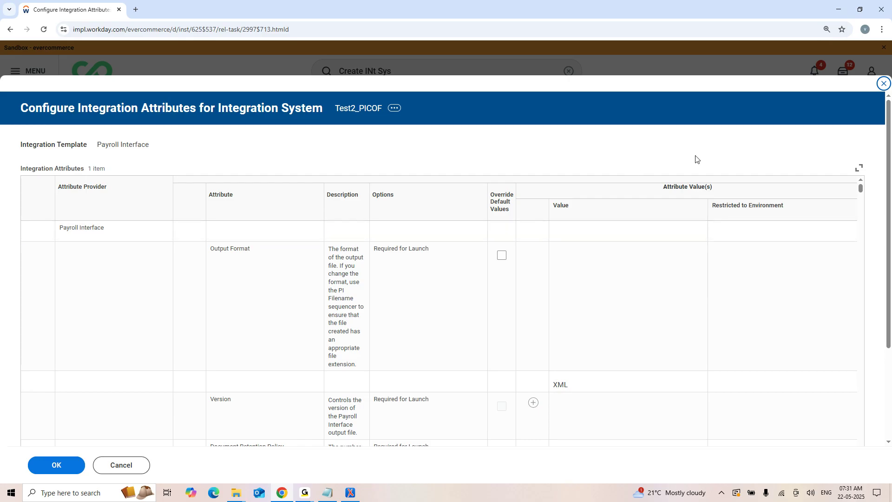
# Step: Add a value to the Payroll Interface Version attribute and set it to 25
pyautogui.scroll(-3, 783, 158)
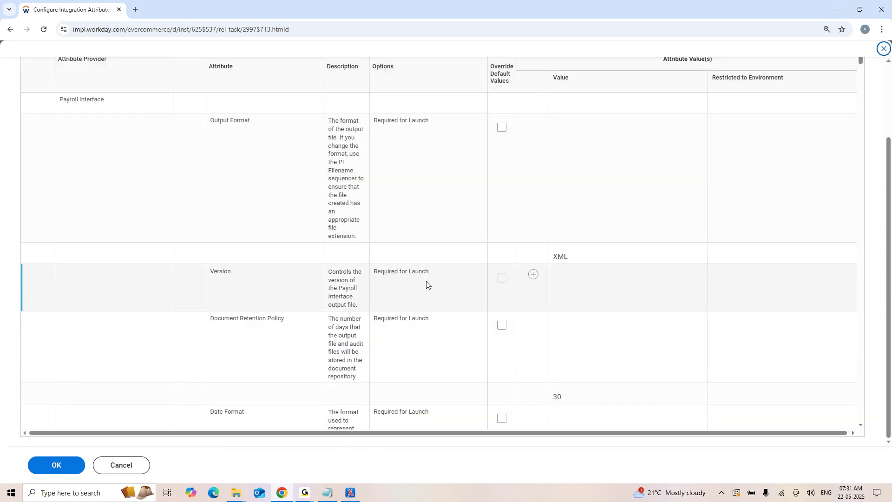
pyautogui.click(529, 281)
pyautogui.click(608, 325)
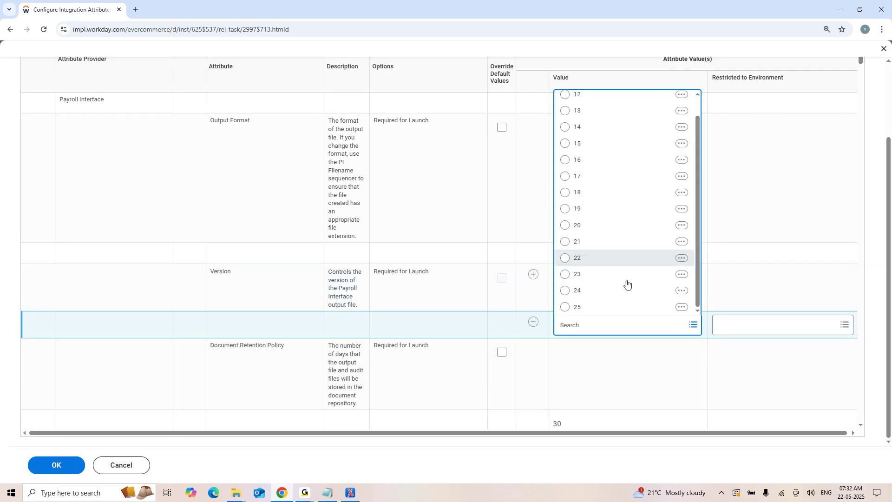
pyautogui.click(595, 310)
# Step: Locate the Payroll Vendor attribute by searching the page for "Vendor" and add a value row to it
pyautogui.scroll(-3, 735, 278)
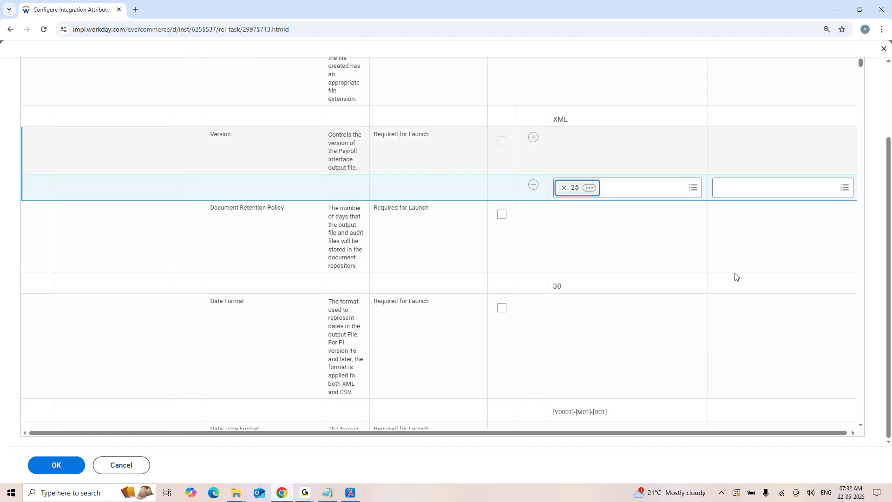
pyautogui.scroll(-2, 735, 278)
pyautogui.scroll(5, 735, 278)
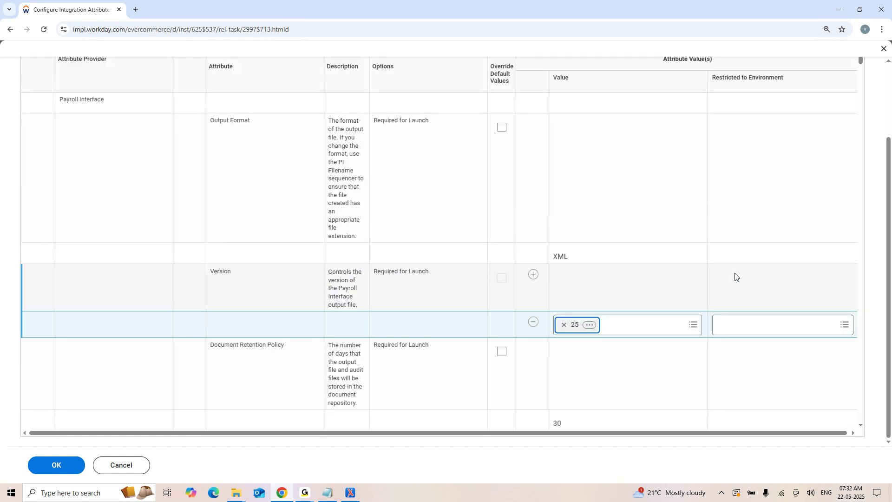
pyautogui.hotkey('ctrl', 'f')
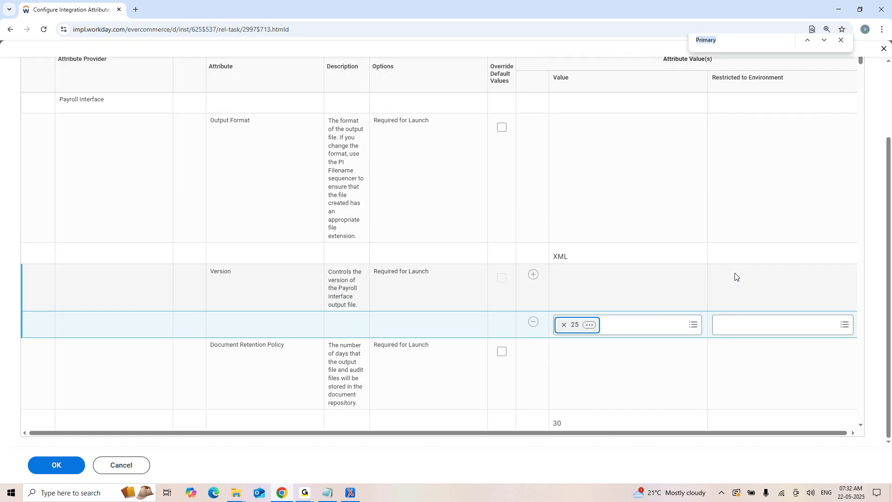
pyautogui.write('Vendor')
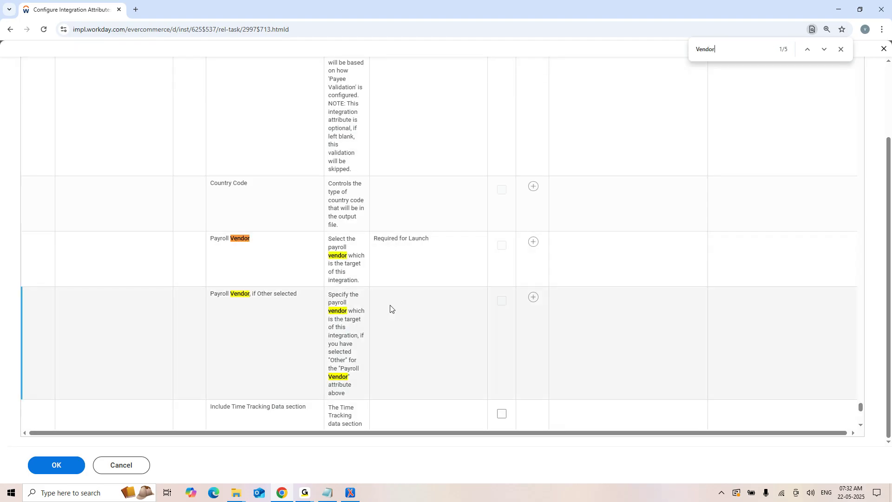
pyautogui.click(529, 247)
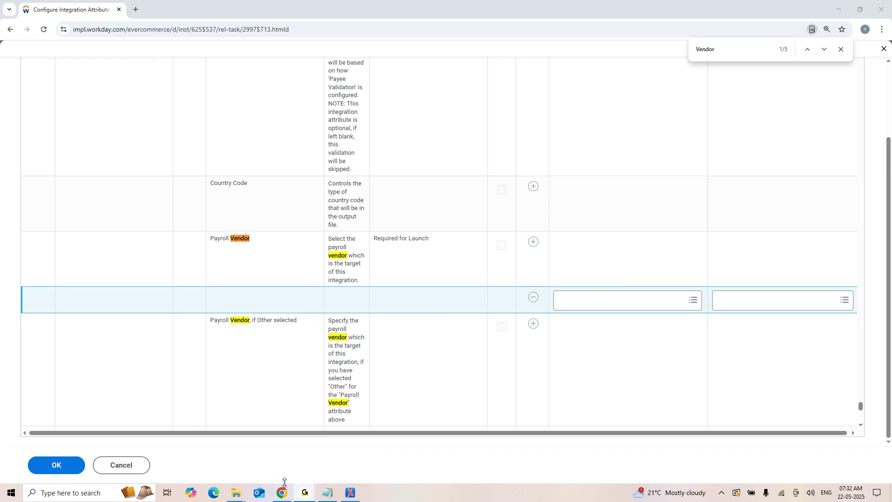
# Step: Browse the available payroll vendors and set the Payroll Vendor attribute's value to ADP
pyautogui.click(606, 308)
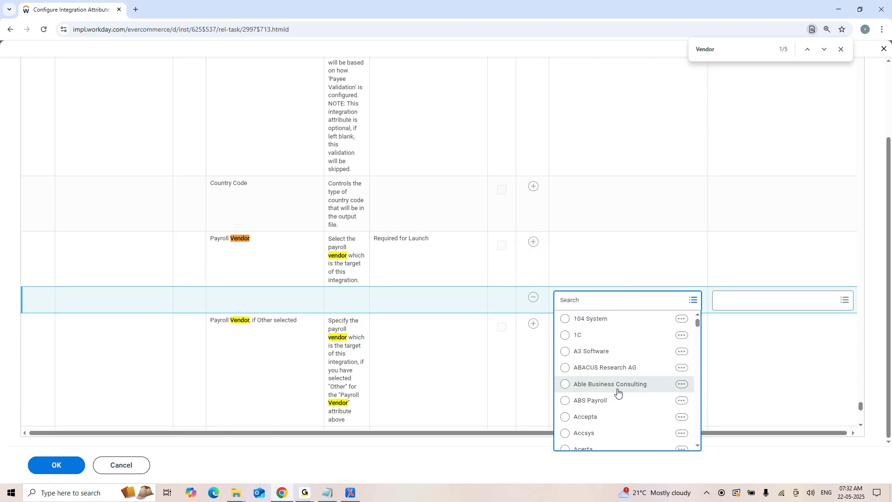
pyautogui.scroll(-5, 616, 390)
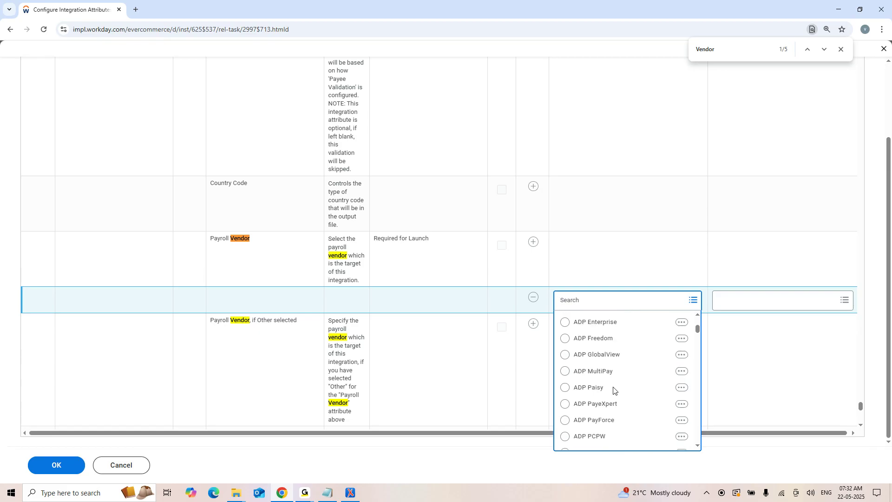
pyautogui.scroll(-3, 618, 393)
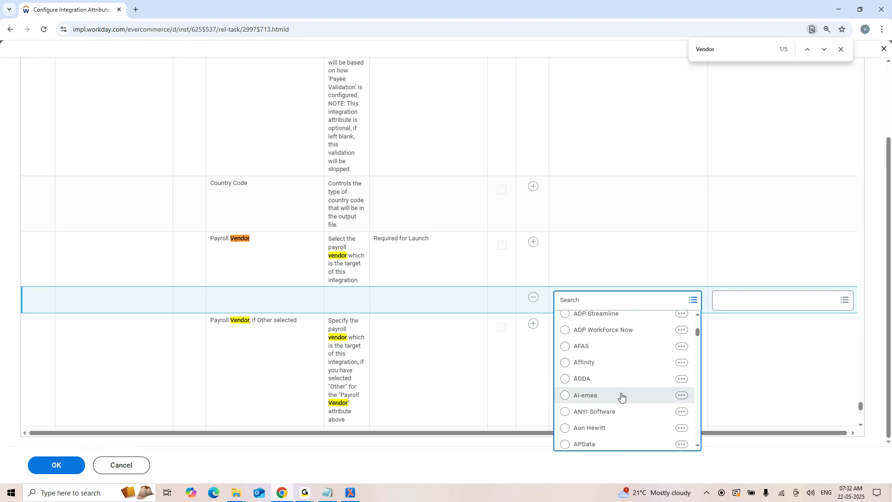
pyautogui.scroll(-10, 622, 396)
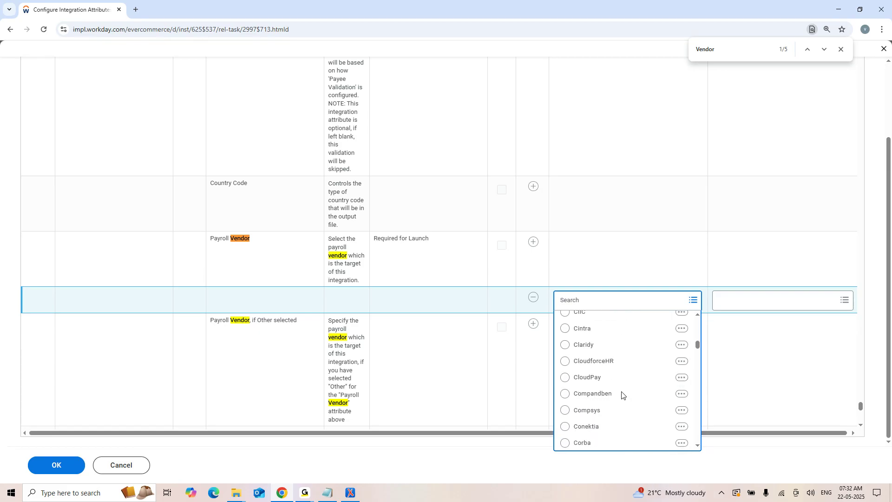
pyautogui.scroll(-2, 623, 395)
pyautogui.scroll(10, 622, 395)
pyautogui.scroll(8, 622, 394)
pyautogui.scroll(-2, 622, 395)
pyautogui.scroll(-1, 622, 394)
pyautogui.scroll(-3, 623, 395)
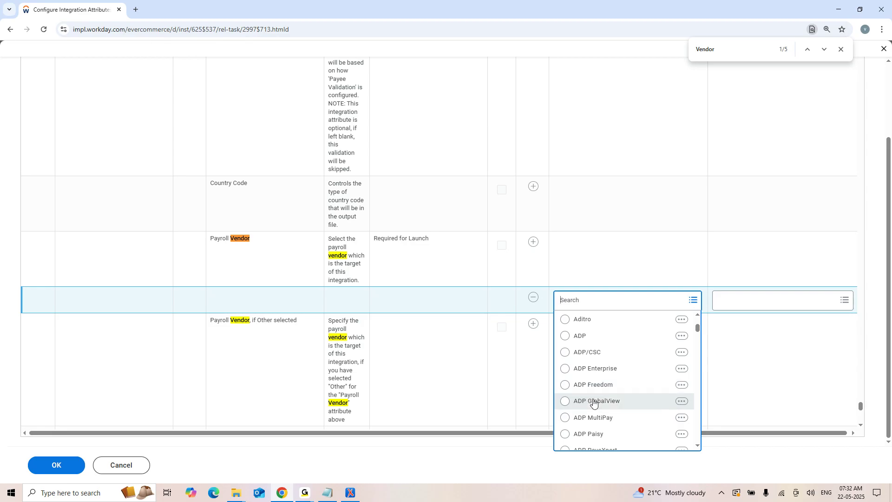
pyautogui.scroll(-3, 623, 409)
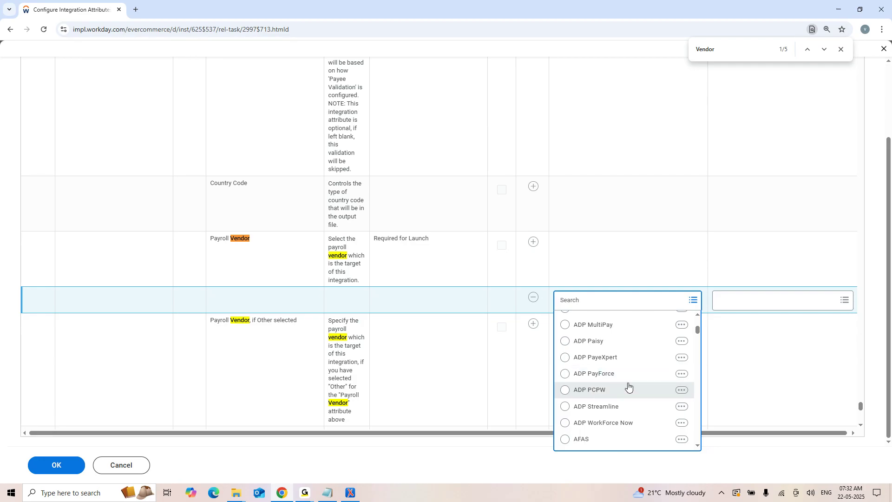
pyautogui.scroll(-3, 633, 415)
pyautogui.scroll(-2, 633, 415)
pyautogui.scroll(3, 633, 415)
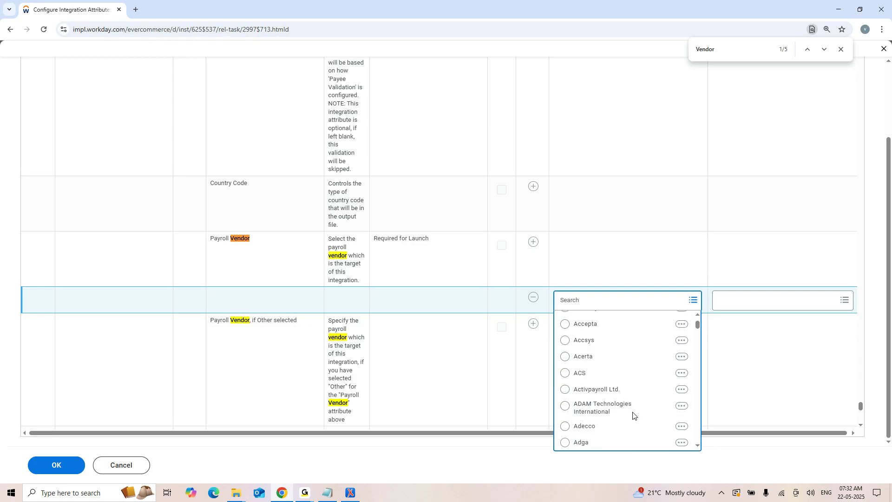
pyautogui.click(590, 429)
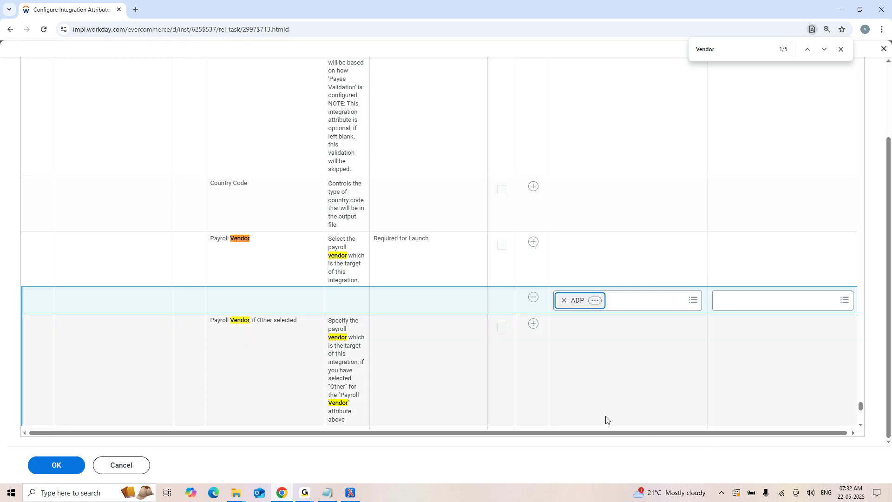
# Step: Find the Primary Payroll Integration attribute by searching for "Primary Pay", add a value row and enable it
pyautogui.scroll(5, 891, 179)
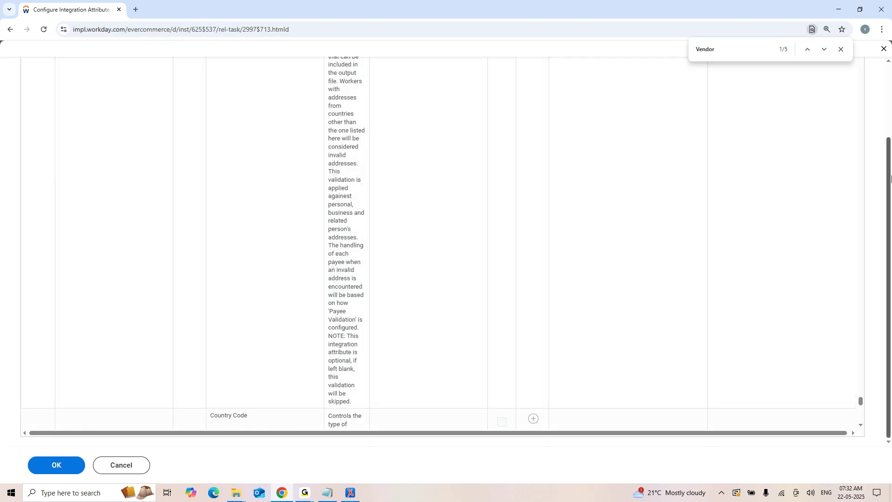
pyautogui.moveTo(891, 179); pyautogui.dragTo(891, 100)
pyautogui.hotkey('ctrl', 'f')
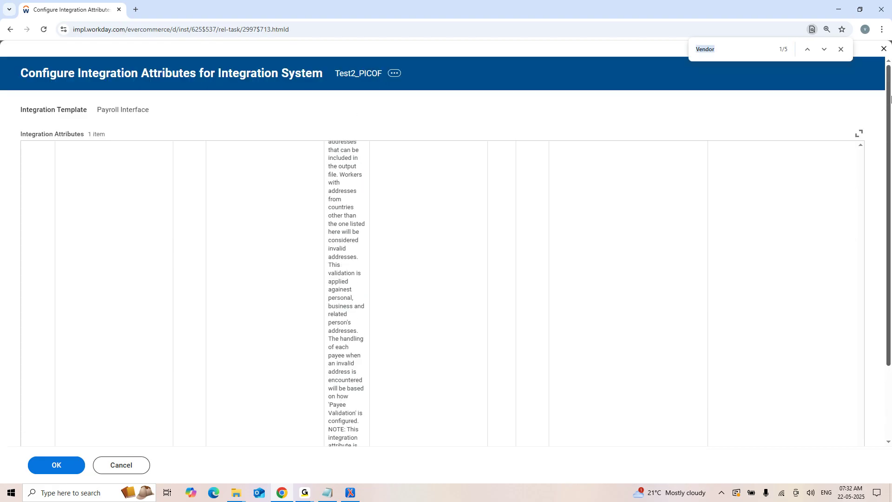
pyautogui.write('Prima')
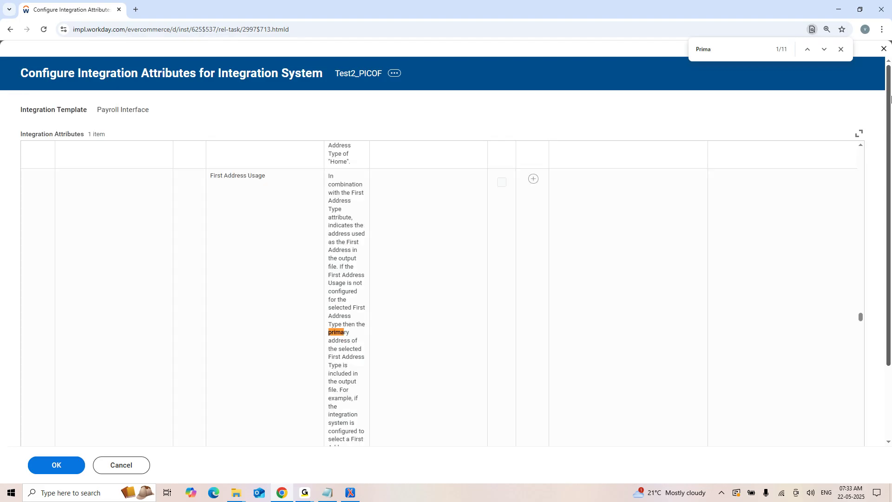
pyautogui.write('ry Pay')
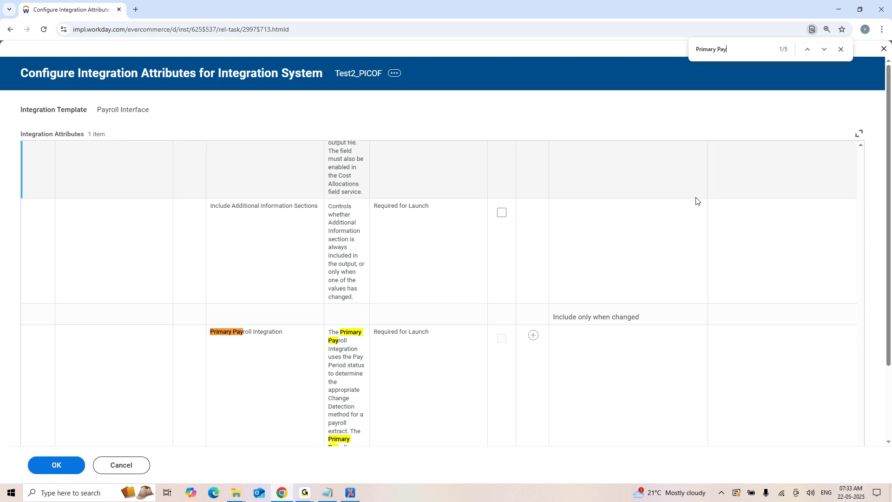
pyautogui.scroll(-2, 546, 326)
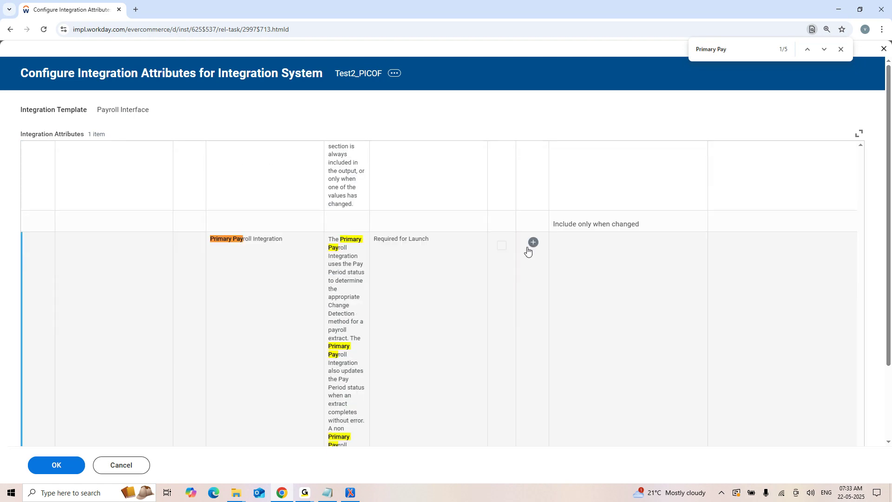
pyautogui.click(533, 242)
pyautogui.scroll(-8, 594, 282)
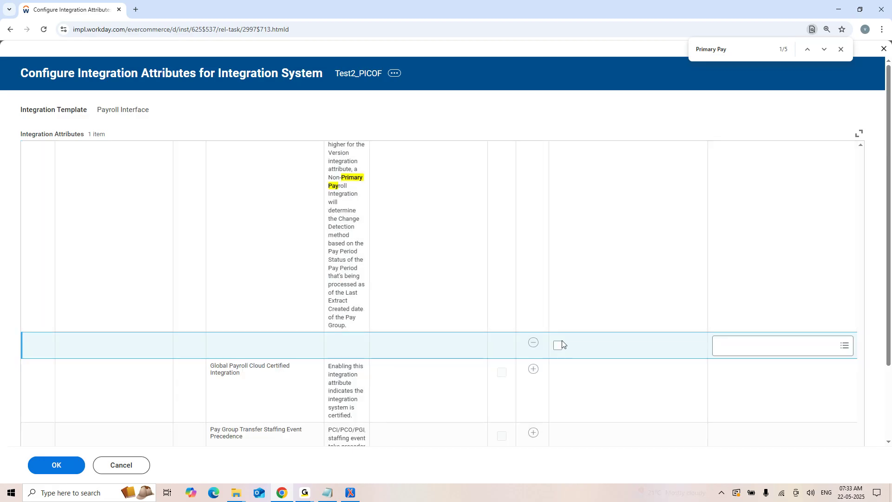
pyautogui.click(561, 345)
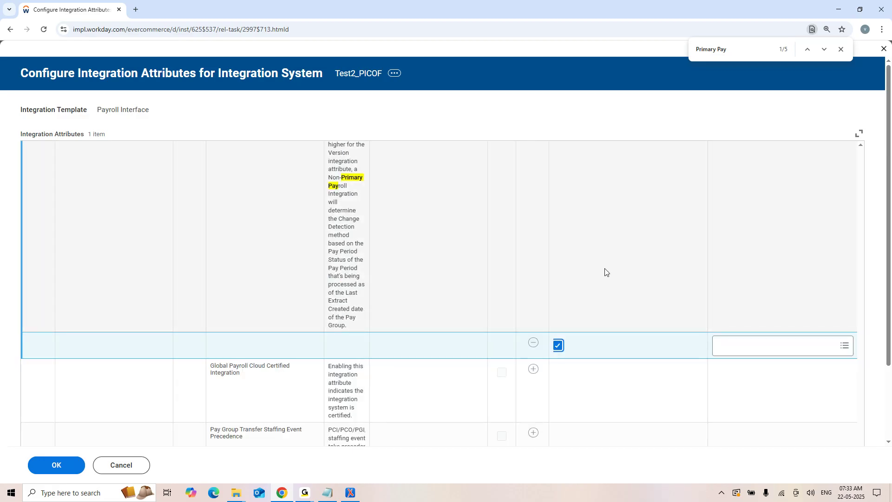
# Step: Examine the Primary Payroll Integration attribute's description, its enabled value and the neighbouring attributes
pyautogui.scroll(5, 605, 272)
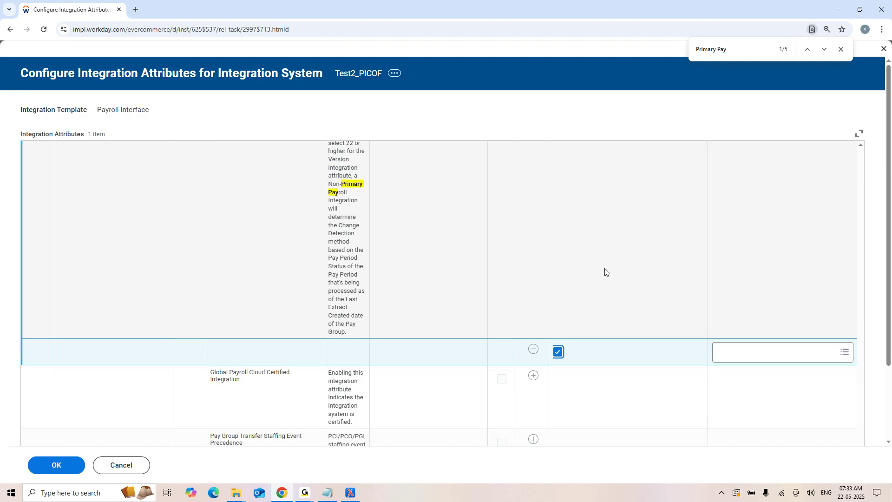
pyautogui.scroll(5, 605, 272)
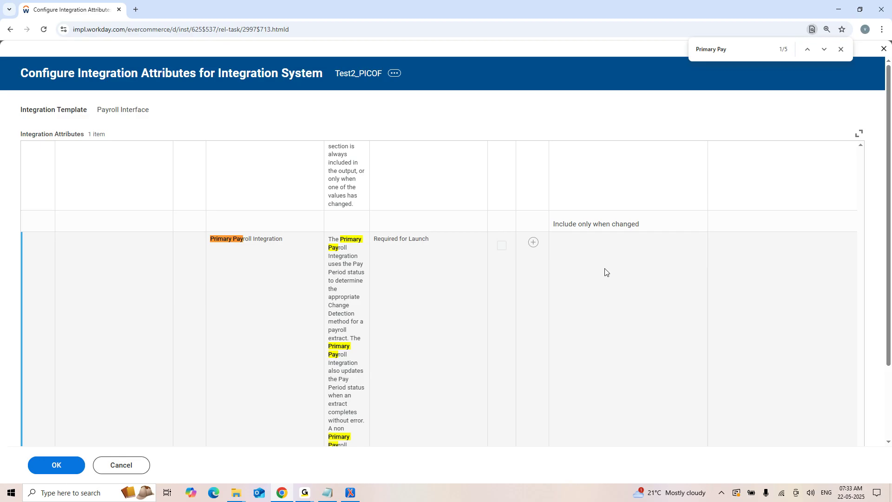
pyautogui.scroll(-3, 605, 272)
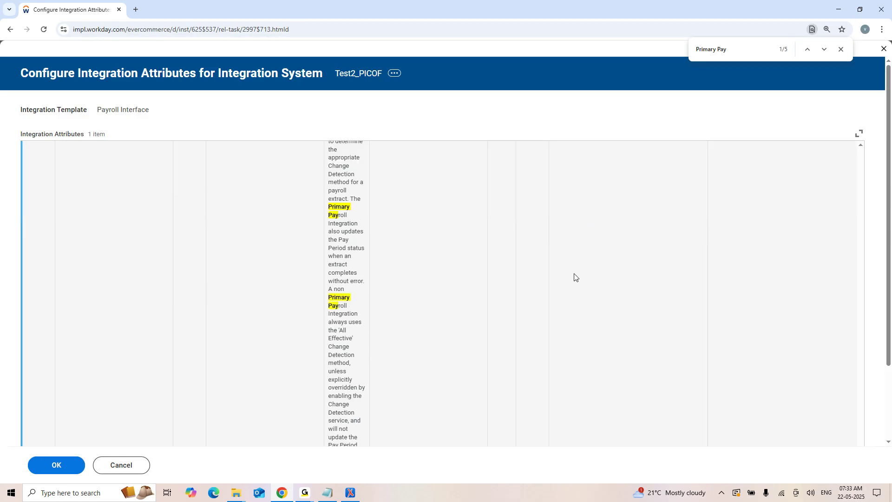
pyautogui.scroll(3, 575, 278)
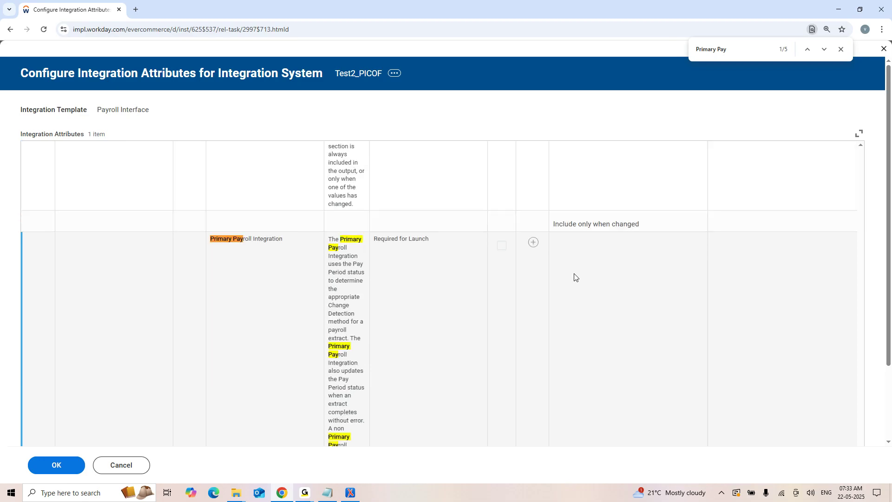
pyautogui.scroll(6, 575, 277)
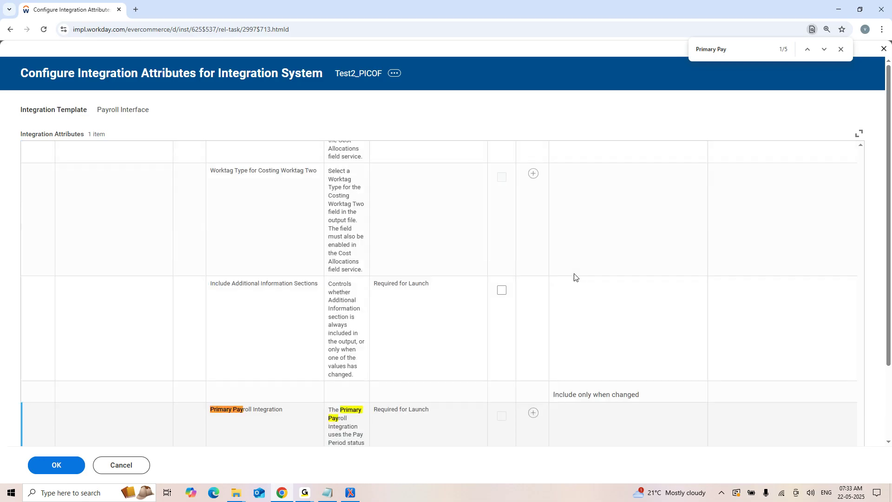
pyautogui.scroll(-7, 534, 297)
pyautogui.scroll(-4, 535, 297)
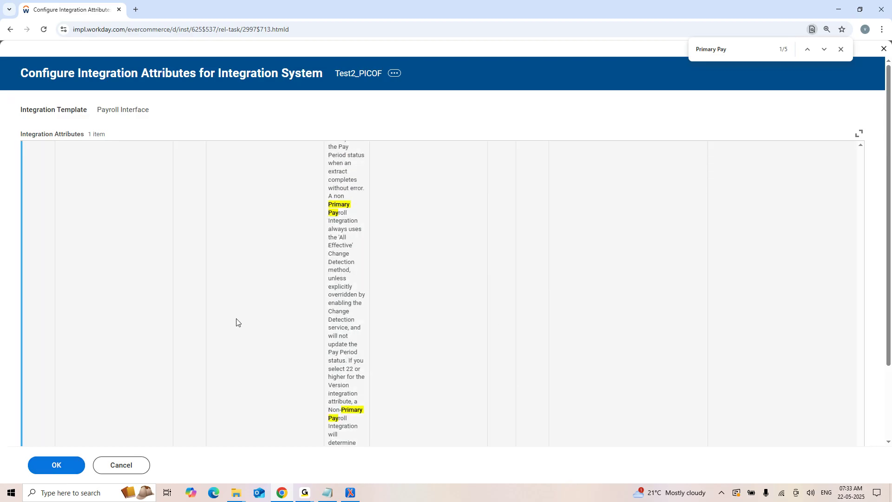
pyautogui.scroll(-5, 615, 376)
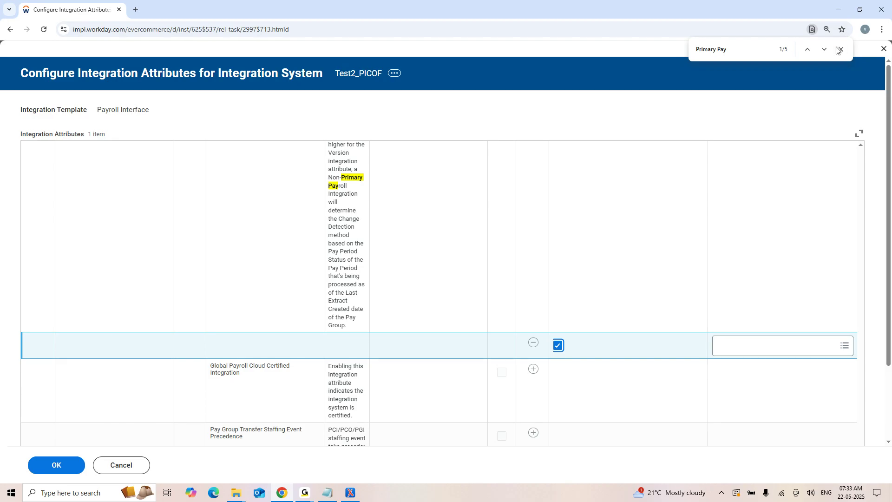
# Step: Close the page search and review the remaining integration attributes through the end of the list, checking which are required for launch
pyautogui.click(841, 49)
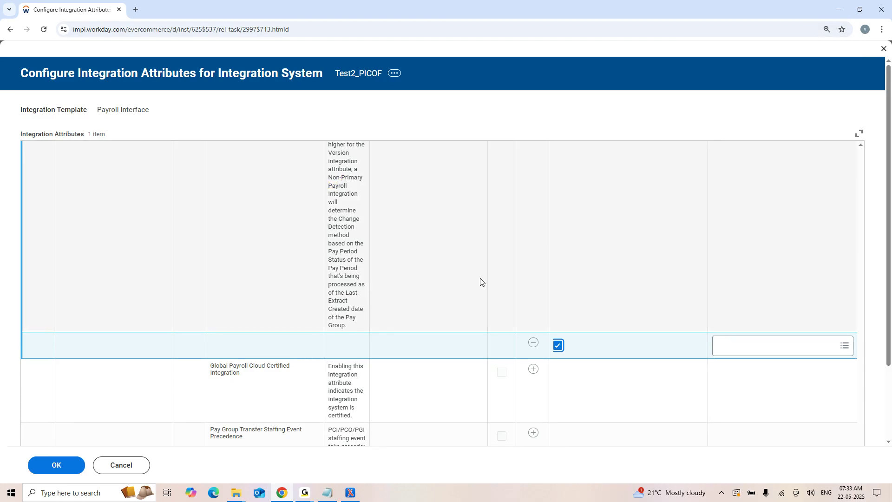
pyautogui.scroll(10, 352, 275)
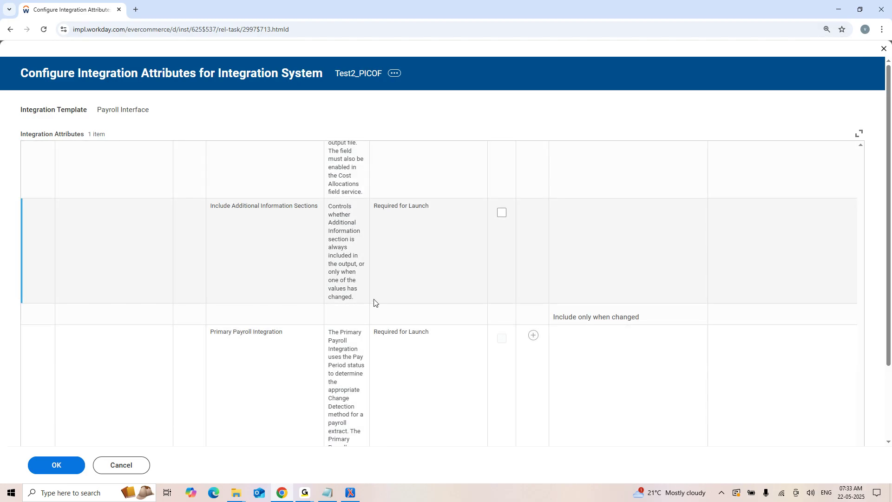
pyautogui.scroll(-1, 372, 305)
pyautogui.scroll(-10, 372, 305)
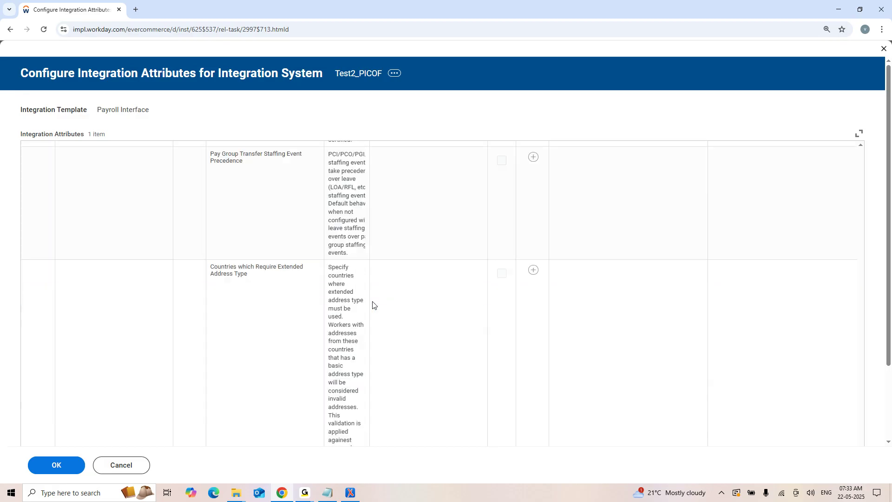
pyautogui.scroll(-7, 373, 305)
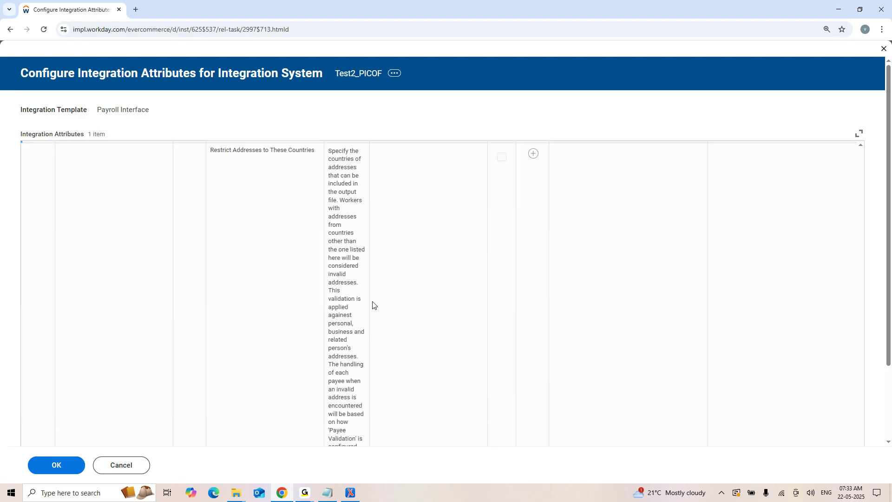
pyautogui.scroll(-10, 373, 305)
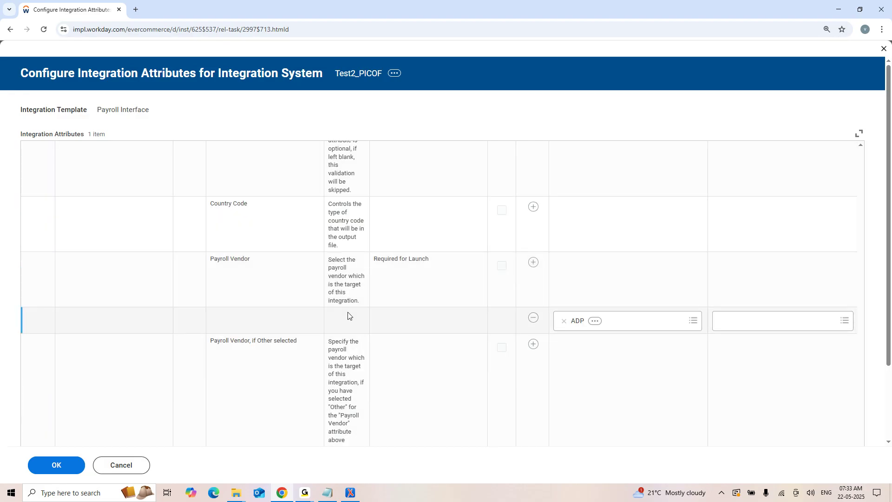
pyautogui.scroll(-5, 408, 307)
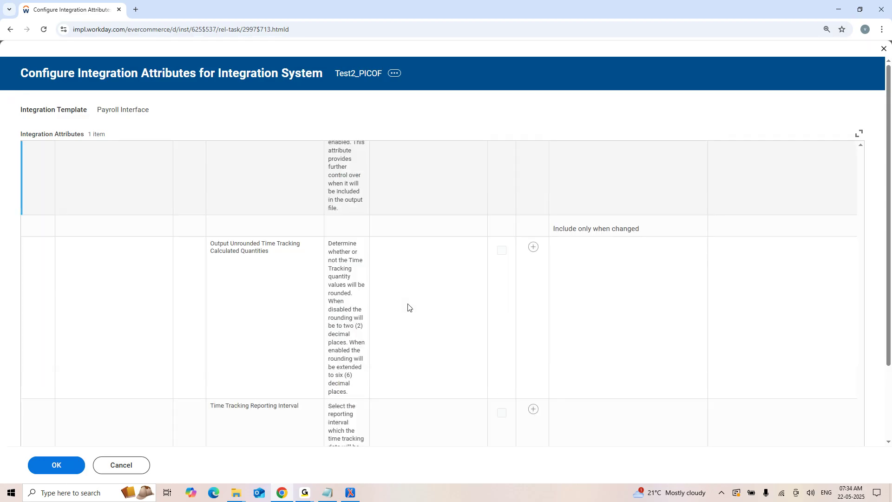
pyautogui.scroll(-3, 719, 273)
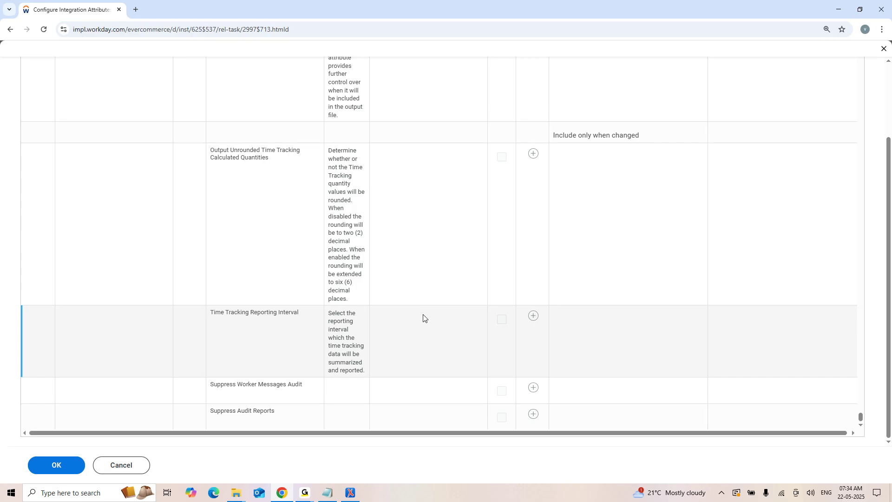
pyautogui.scroll(10, 424, 318)
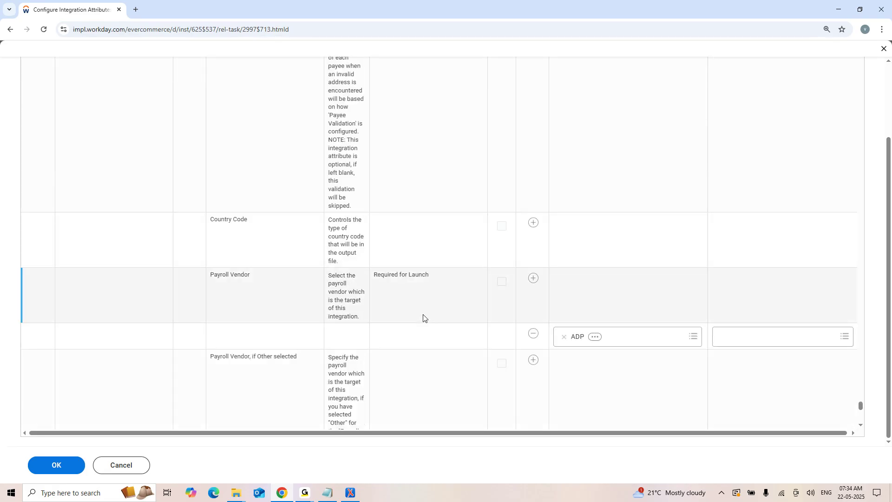
# Step: Review the integration attributes from Payroll Vendor back up through the organization, position and phone settings
pyautogui.scroll(10, 423, 318)
pyautogui.scroll(10, 423, 318)
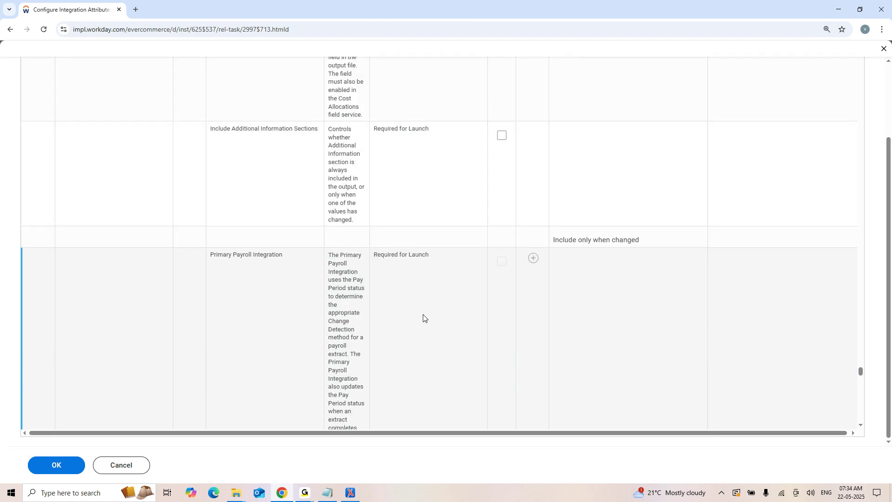
pyautogui.scroll(10, 424, 318)
pyautogui.scroll(10, 423, 318)
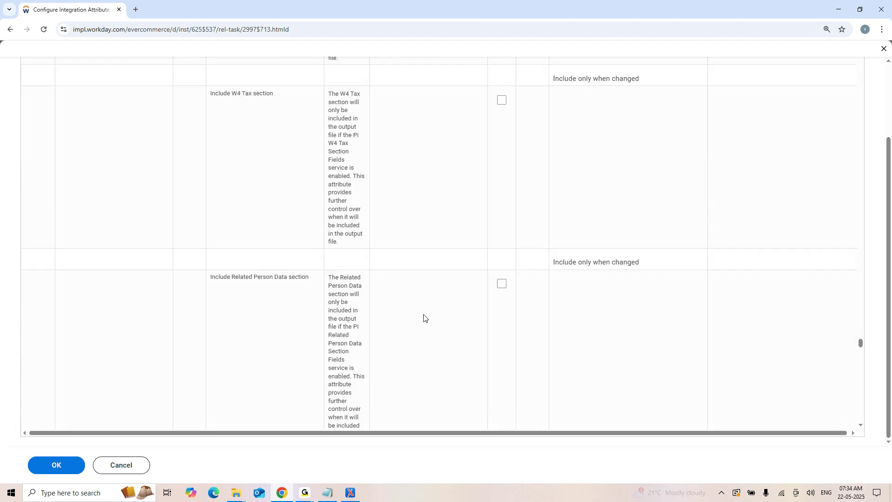
pyautogui.scroll(5, 423, 318)
pyautogui.scroll(10, 423, 318)
pyautogui.scroll(10, 423, 318)
pyautogui.scroll(10, 423, 318)
pyautogui.scroll(5, 425, 318)
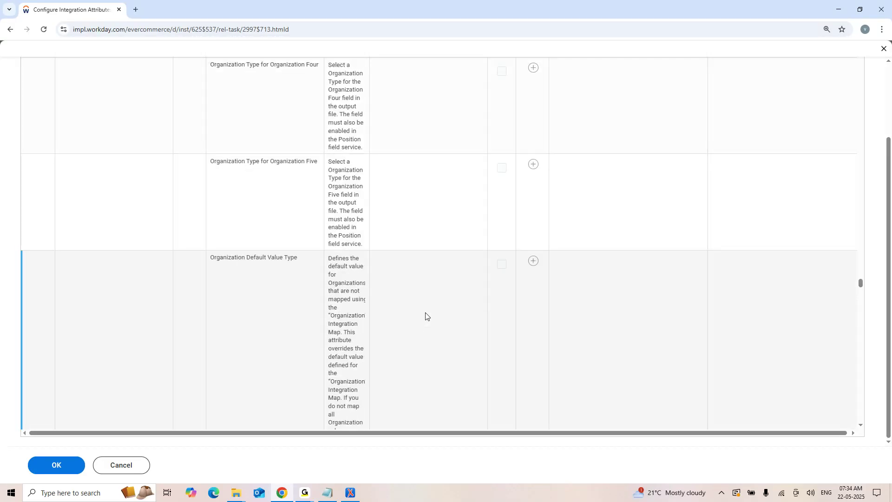
pyautogui.scroll(7, 426, 316)
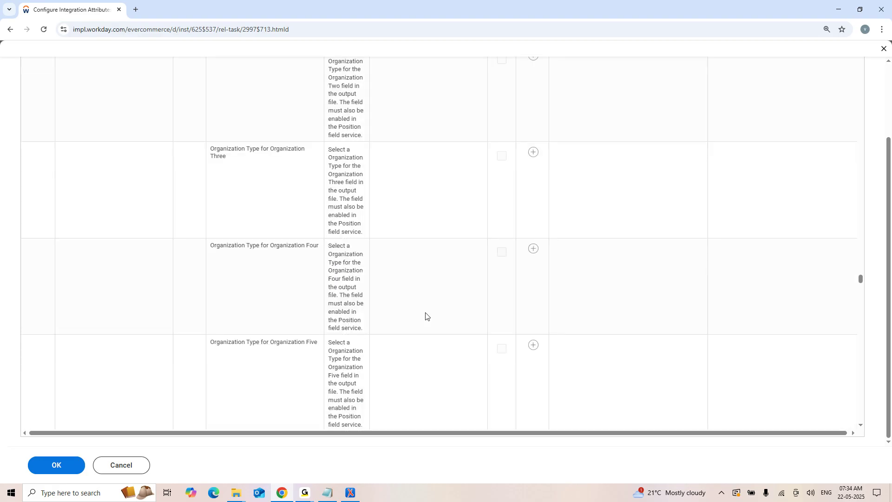
pyautogui.scroll(8, 426, 317)
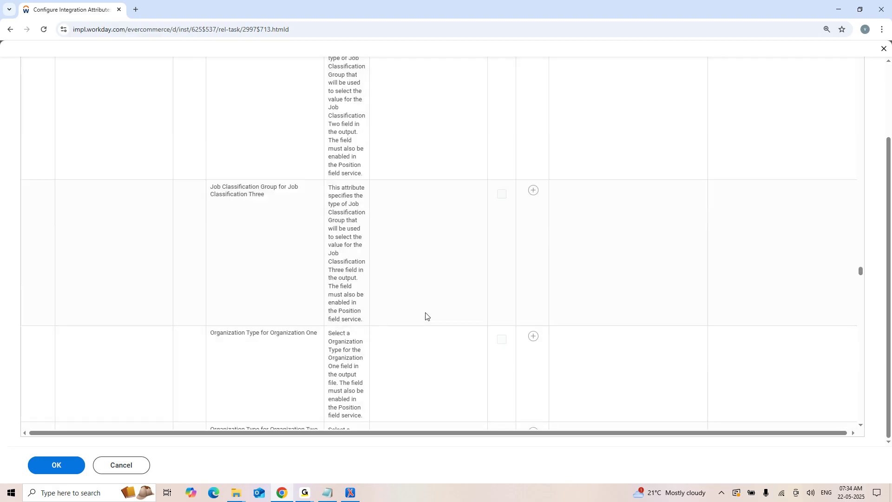
pyautogui.scroll(10, 426, 316)
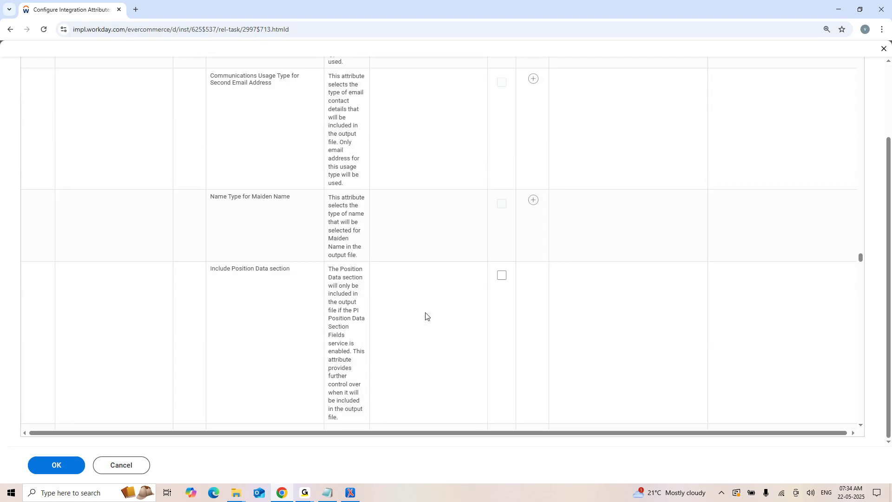
pyautogui.scroll(4, 425, 316)
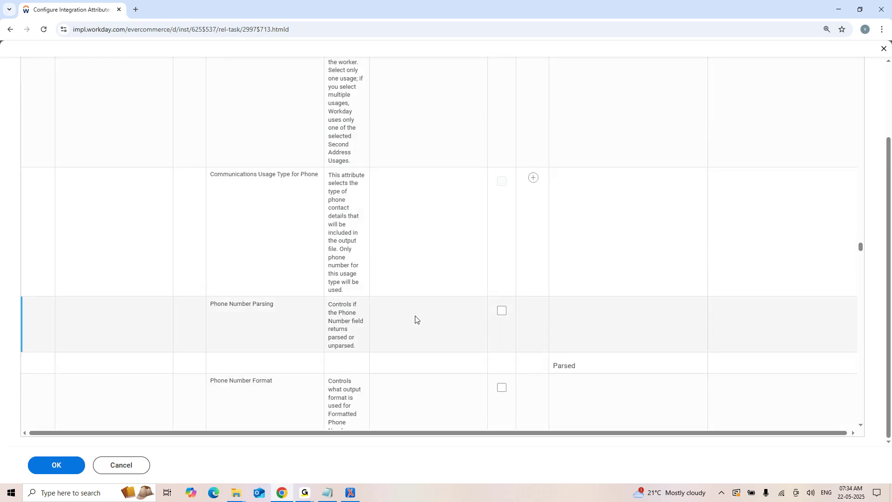
# Step: Search the integration attributes for "Include p" and examine the Include Prior Values attribute
pyautogui.hotkey('ctrl', 'f')
pyautogui.write('In')
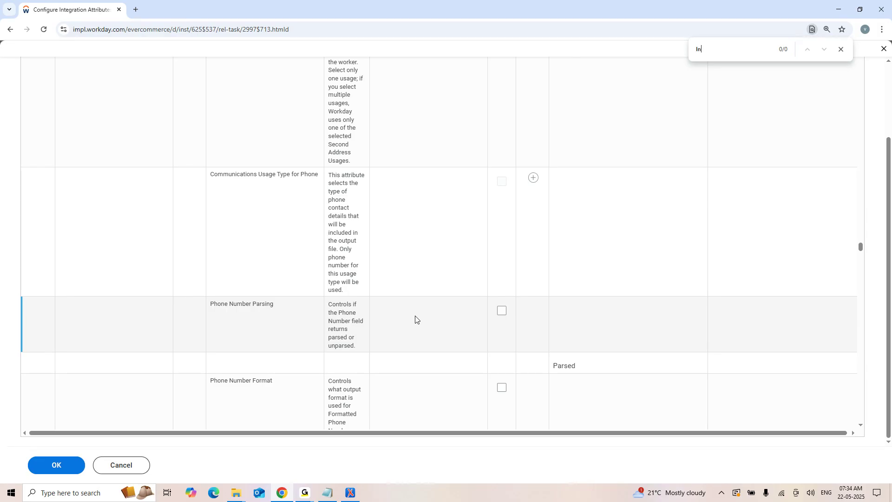
pyautogui.write('clude p')
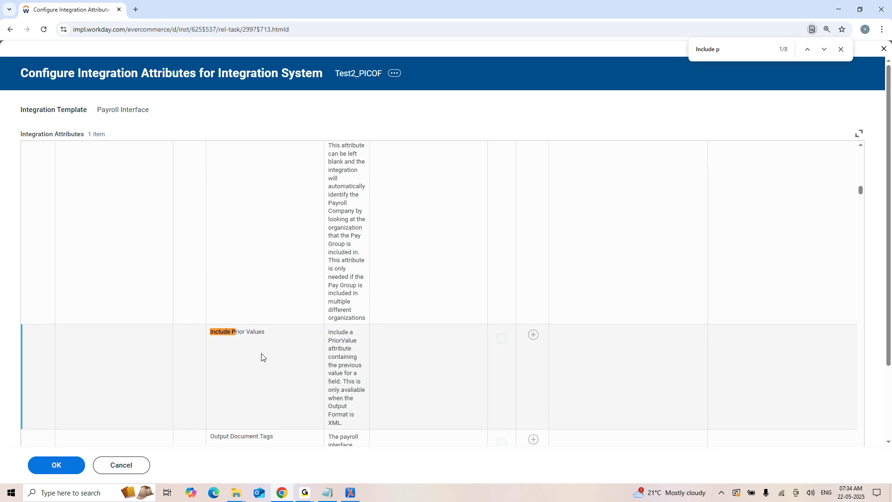
pyautogui.scroll(-1, 261, 357)
# Step: Find the Period Look Ahead Days attribute by searching for "Period" and add a value row to it
pyautogui.press('BackSpace')
pyautogui.press('BackSpace')
pyautogui.press('BackSpace')
pyautogui.press('BackSpace')
pyautogui.press('BackSpace')
pyautogui.press('BackSpace')
pyautogui.press('BackSpace')
pyautogui.press('BackSpace')
pyautogui.press('BackSpace')
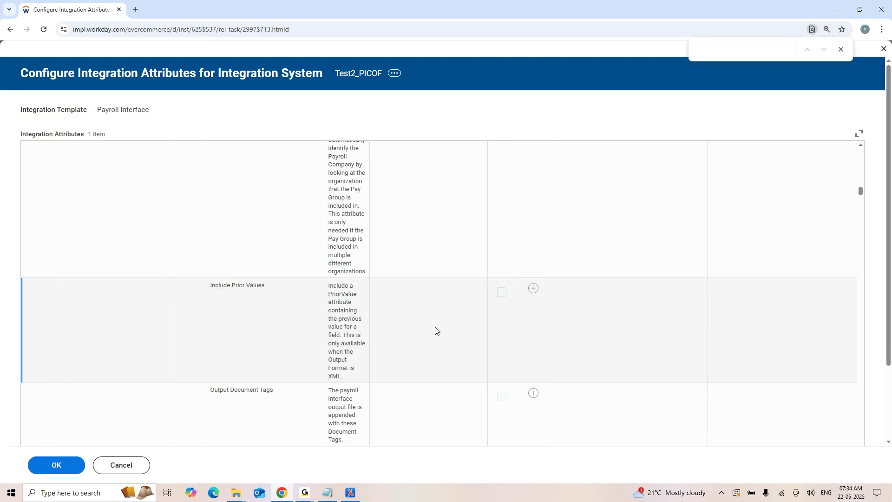
pyautogui.write('Period')
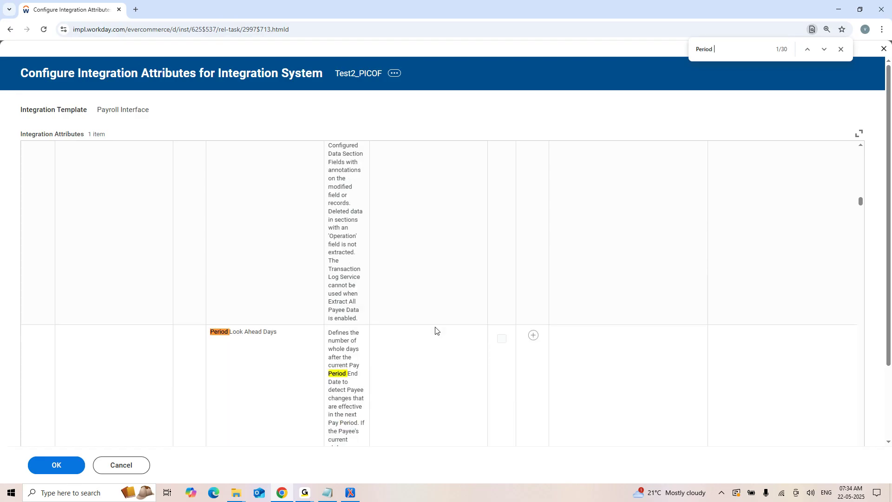
pyautogui.scroll(-5, 436, 331)
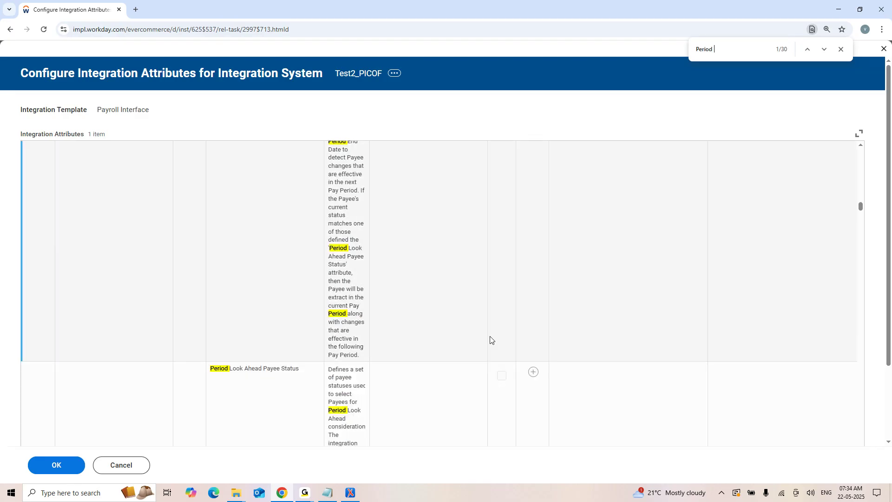
pyautogui.scroll(3, 502, 338)
pyautogui.click(534, 243)
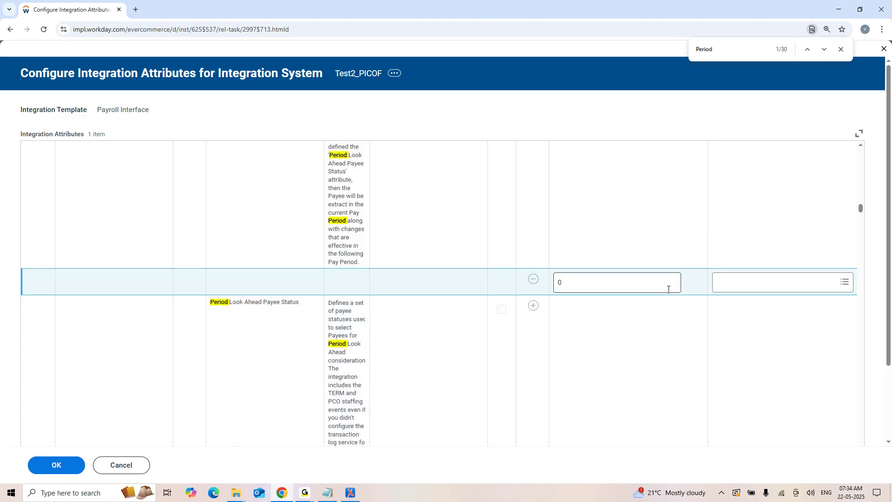
pyautogui.click(625, 285)
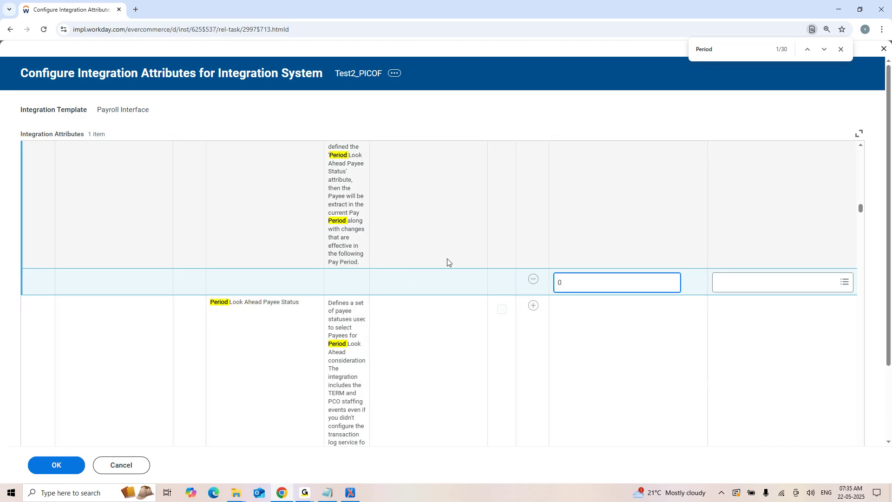
# Step: Set the Period Look Ahead Days value to 30 and save the integration attributes
pyautogui.scroll(5, 469, 272)
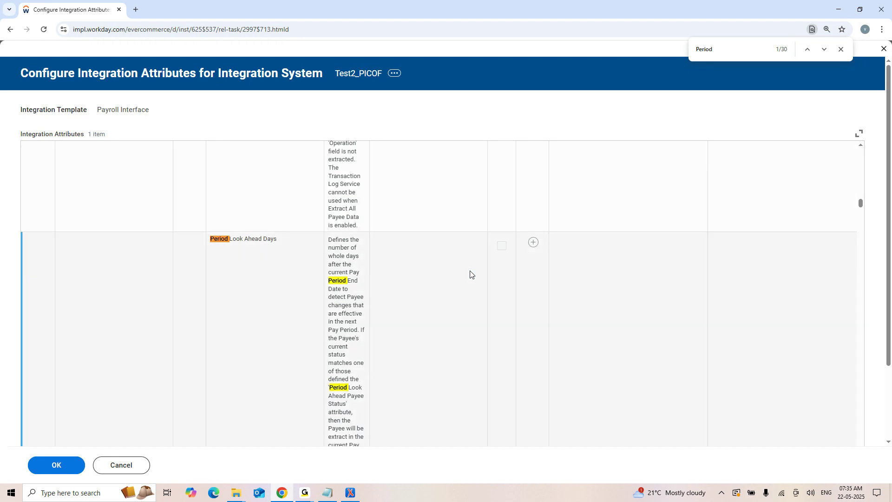
pyautogui.scroll(10, 470, 271)
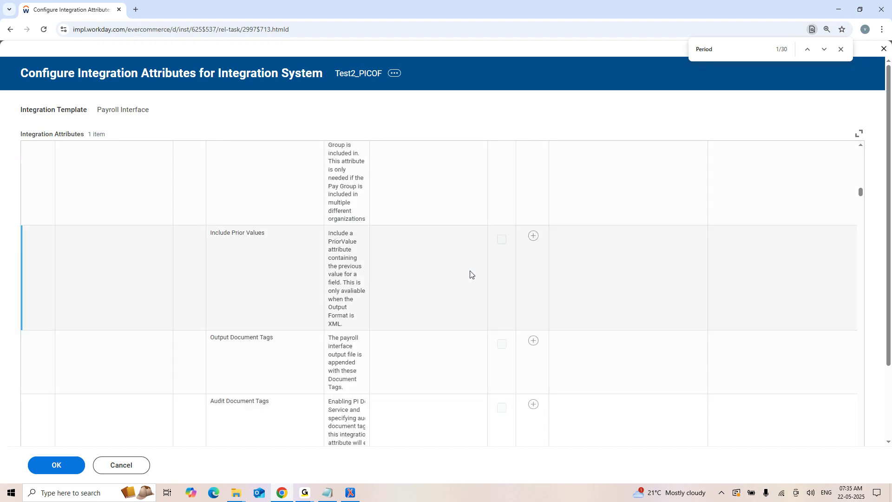
pyautogui.scroll(5, 470, 274)
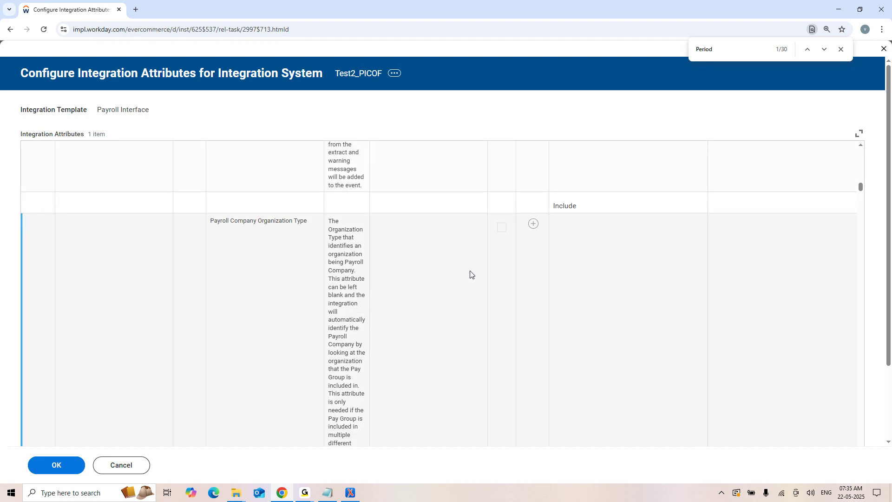
pyautogui.scroll(-15, 471, 275)
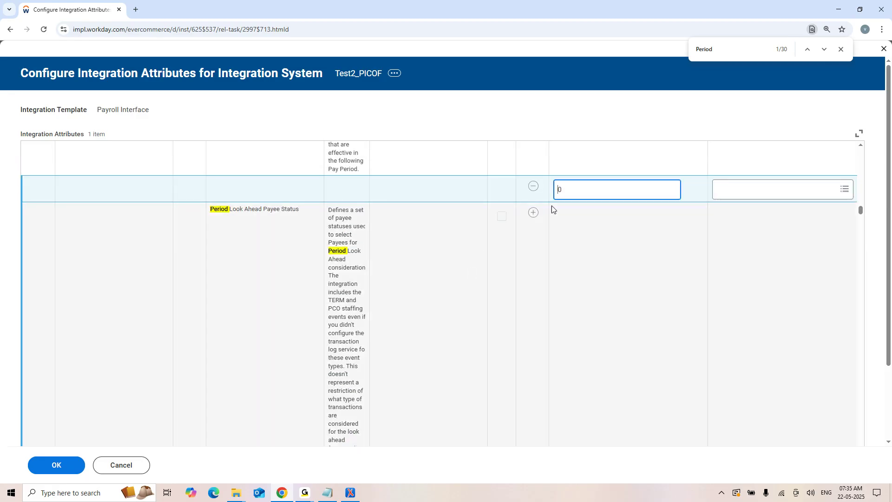
pyautogui.write('3')
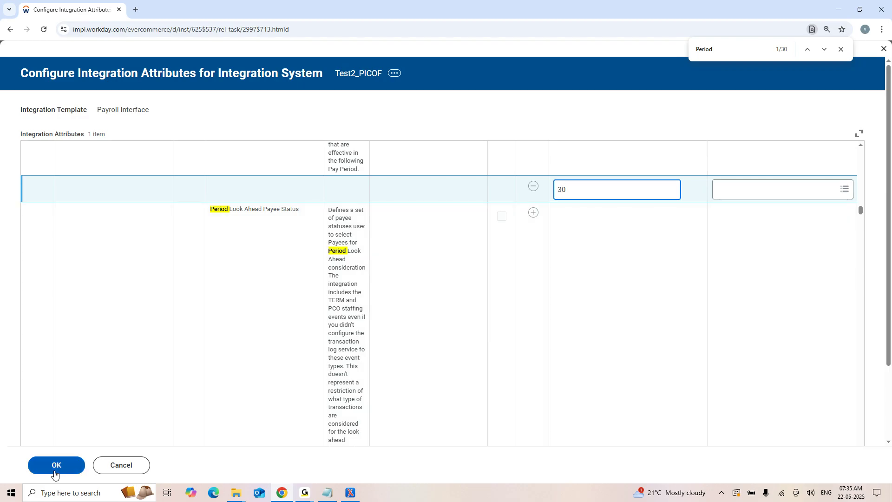
pyautogui.click(54, 466)
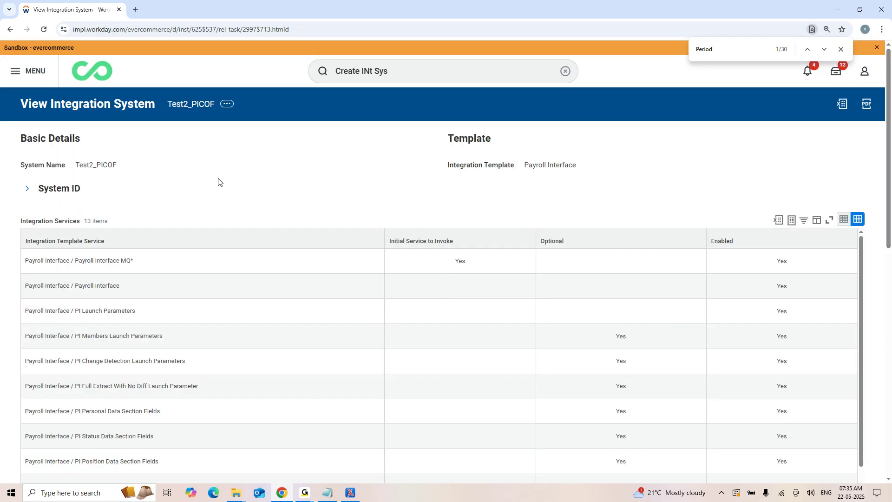
# Step: Open the integration field attributes configuration for Test2_PICOF and include Full Legal Name in the Personal Data section's output
pyautogui.click(227, 105)
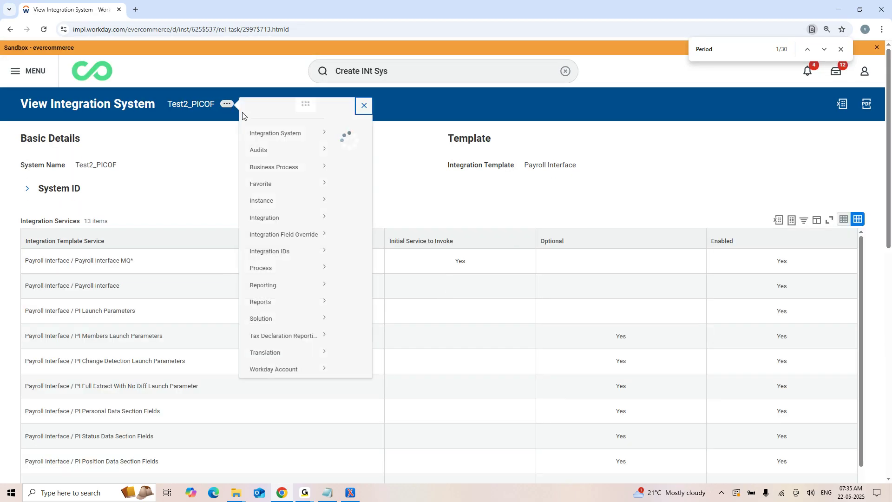
pyautogui.moveTo(255, 144)
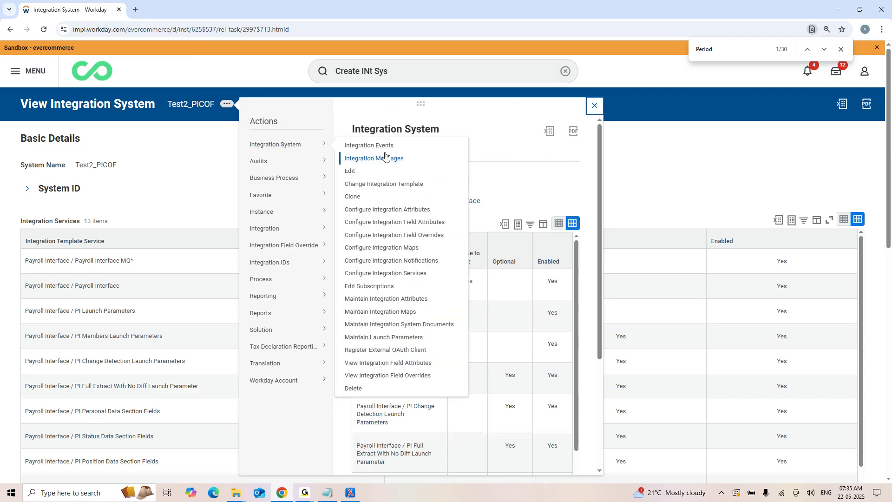
pyautogui.click(416, 225)
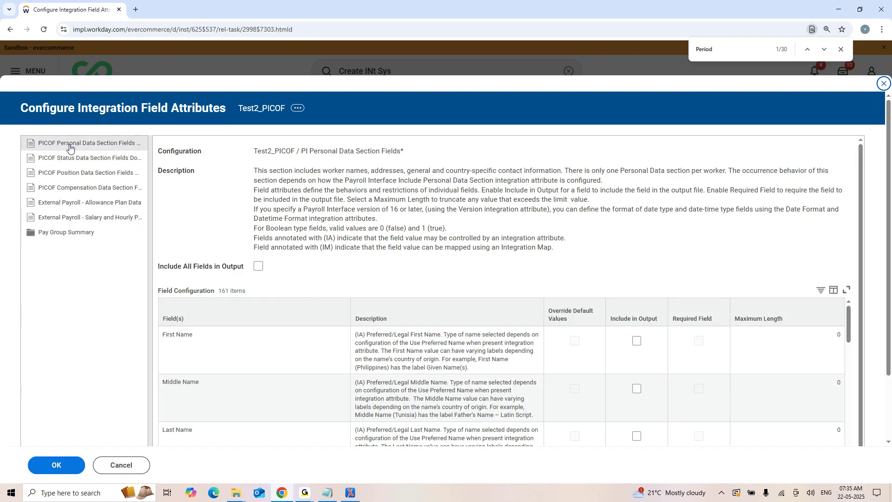
pyautogui.scroll(-3, 434, 312)
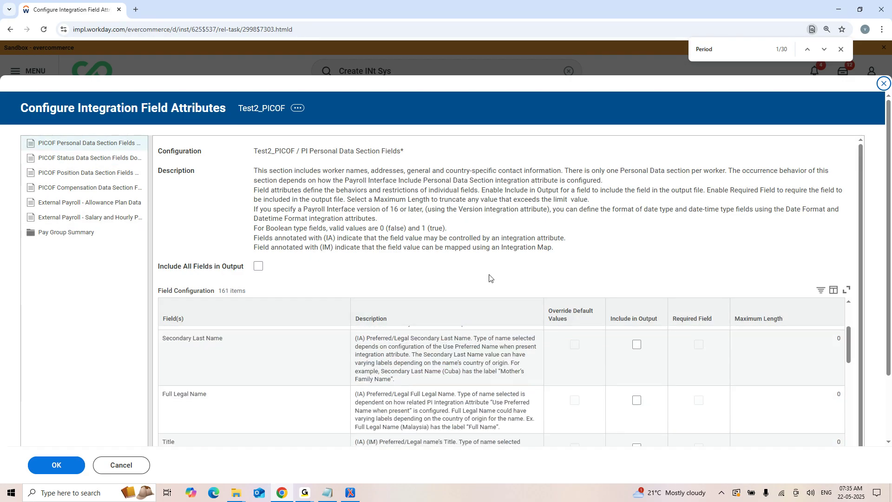
pyautogui.scroll(-1, 597, 291)
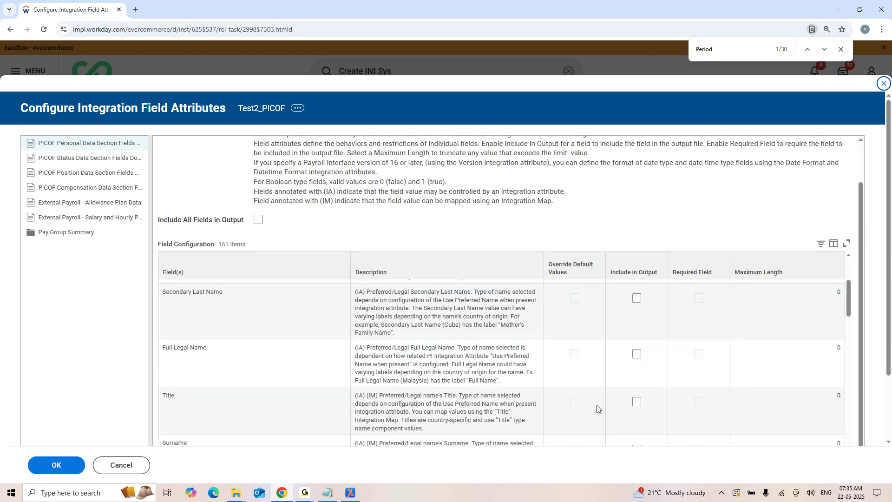
pyautogui.click(637, 353)
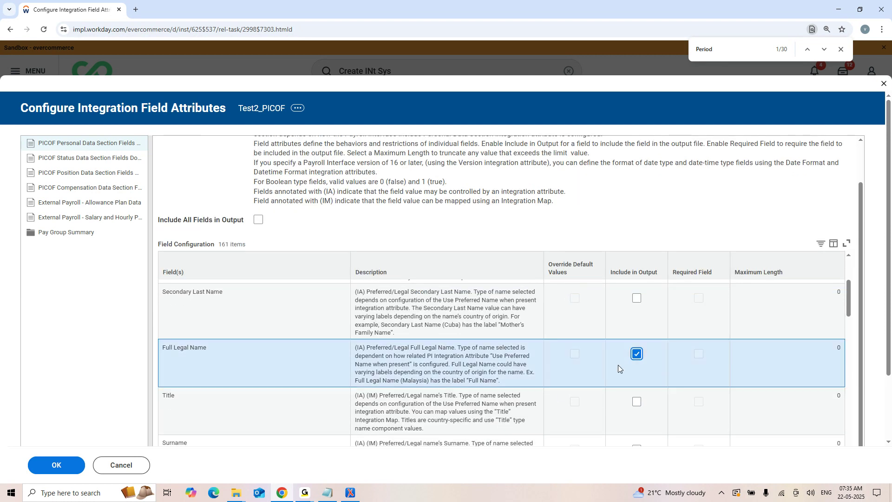
pyautogui.scroll(-4, 559, 393)
pyautogui.scroll(-10, 560, 396)
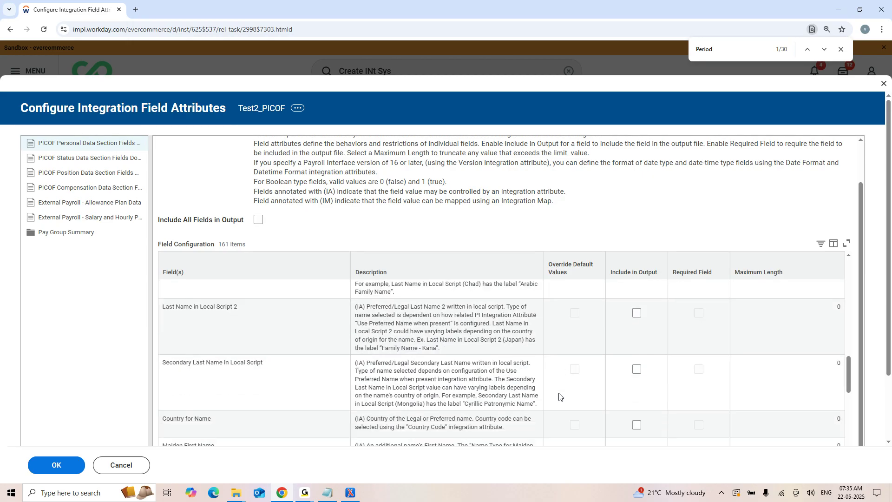
# Step: Include Employee Status, Active, Active Status Date and Hire Date in the Status Data section's output
pyautogui.click(96, 159)
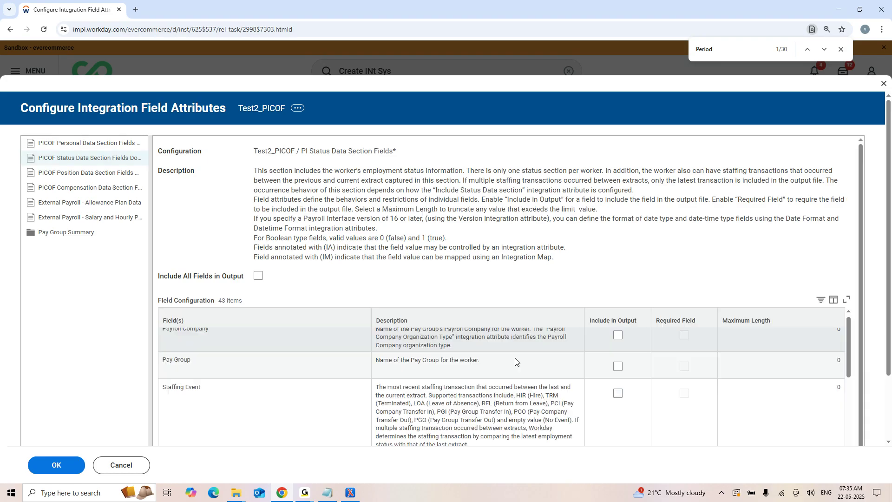
pyautogui.scroll(-5, 514, 361)
pyautogui.click(618, 360)
pyautogui.click(618, 387)
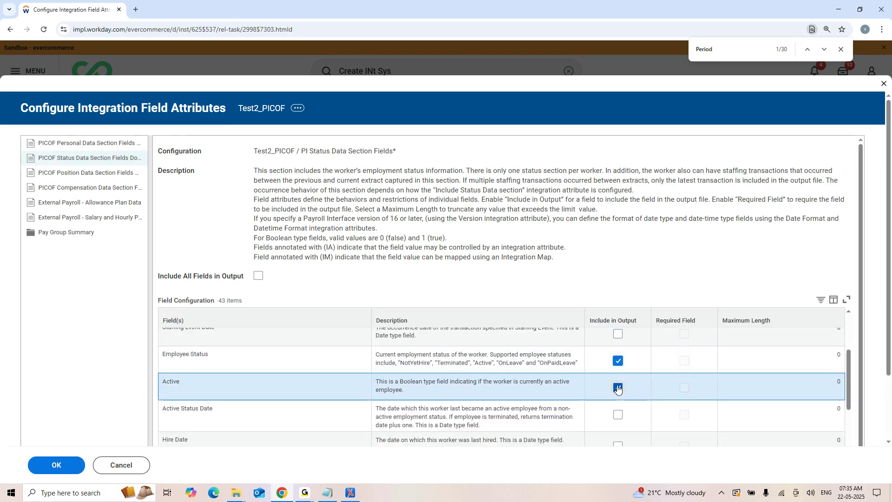
pyautogui.click(619, 415)
pyautogui.scroll(-2, 623, 409)
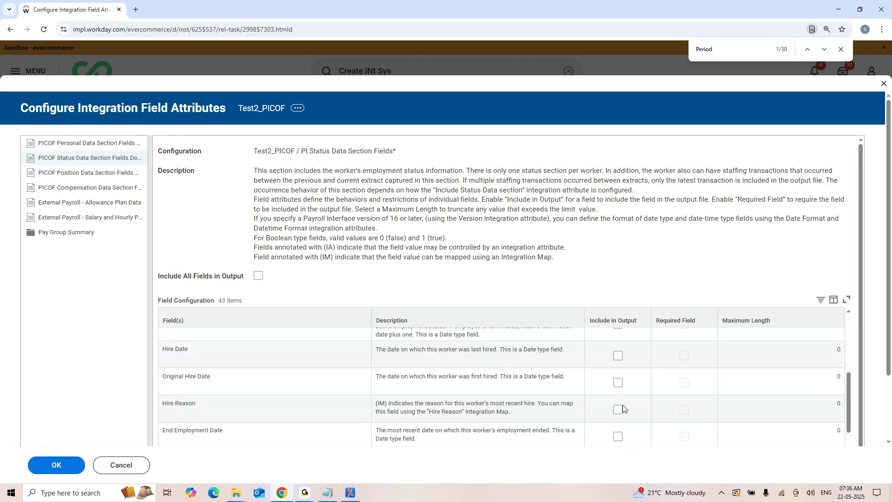
pyautogui.click(618, 356)
# Step: Include Business Title and Worker Type in the Position Data section's output
pyautogui.click(117, 174)
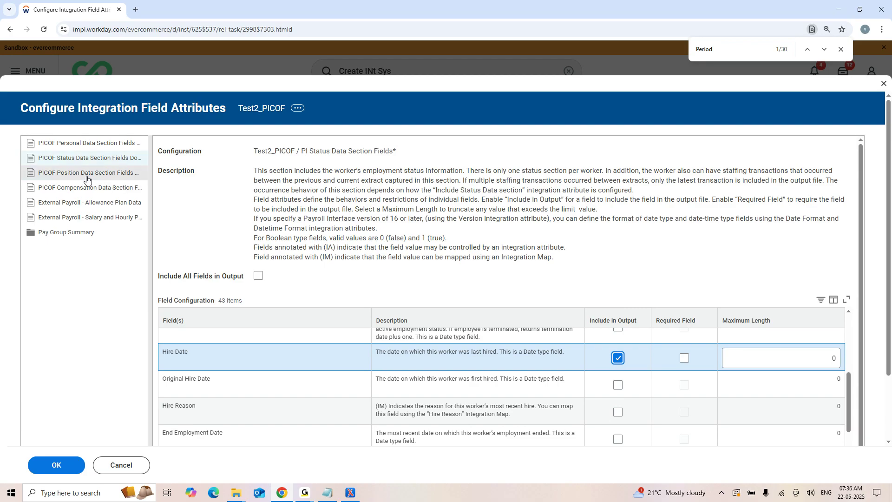
pyautogui.scroll(-2, 580, 357)
pyautogui.scroll(-1, 580, 356)
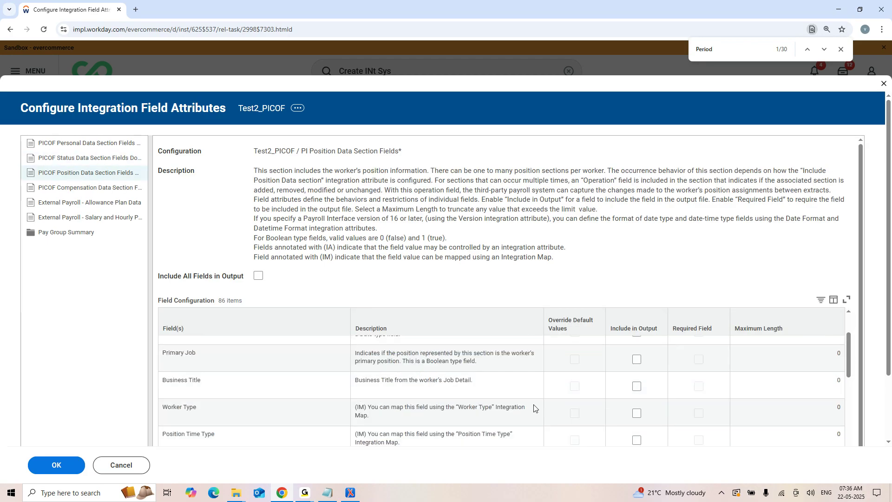
pyautogui.click(638, 387)
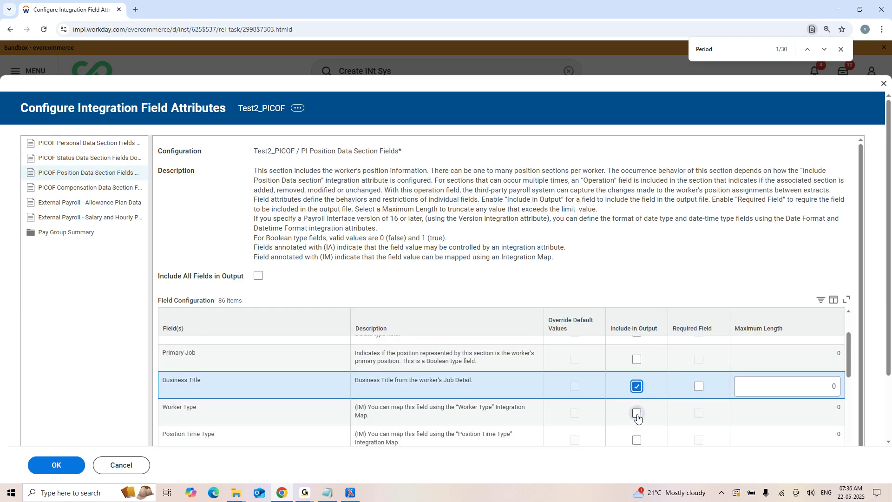
pyautogui.click(638, 414)
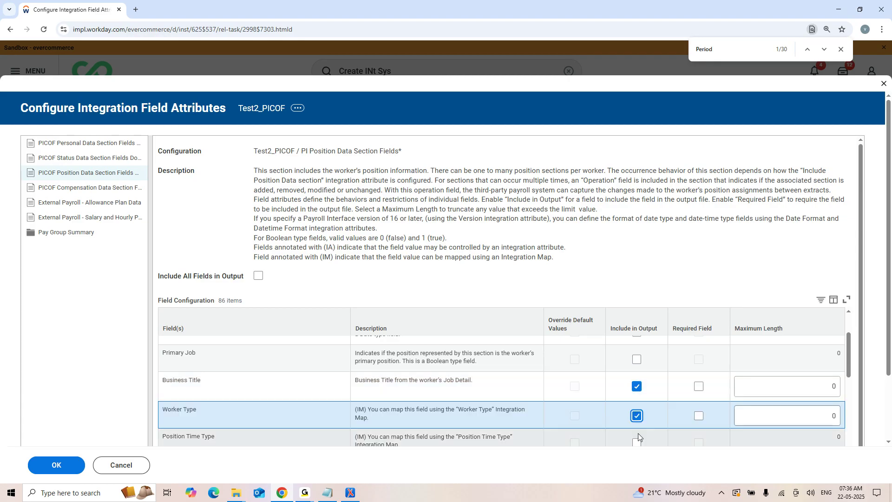
# Step: Include Compensation Grade and Compensation Summary Data / Total Base Pay in the Compensation Data section's output
pyautogui.click(104, 198)
pyautogui.click(103, 190)
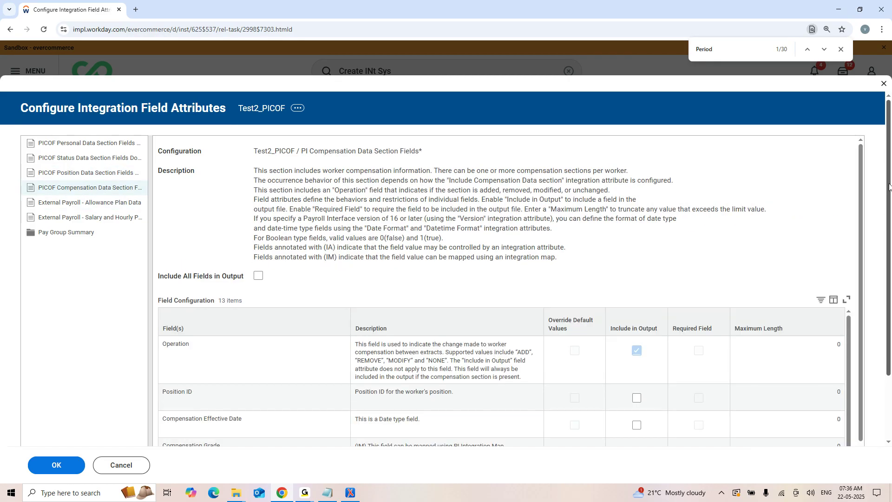
pyautogui.scroll(-2, 889, 190)
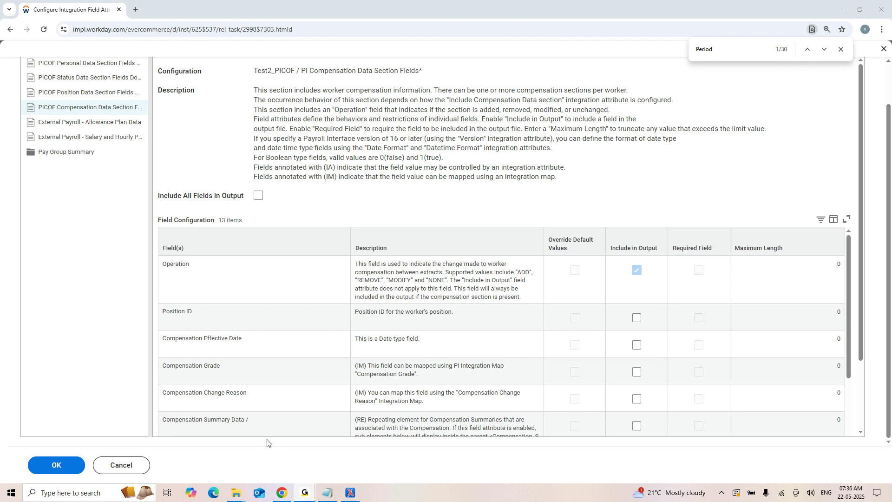
pyautogui.click(637, 371)
pyautogui.scroll(-3, 520, 375)
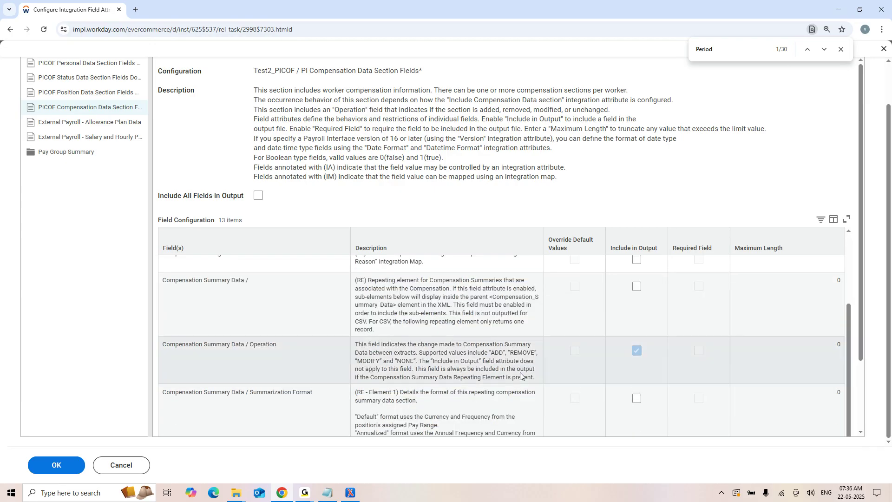
pyautogui.scroll(-6, 520, 372)
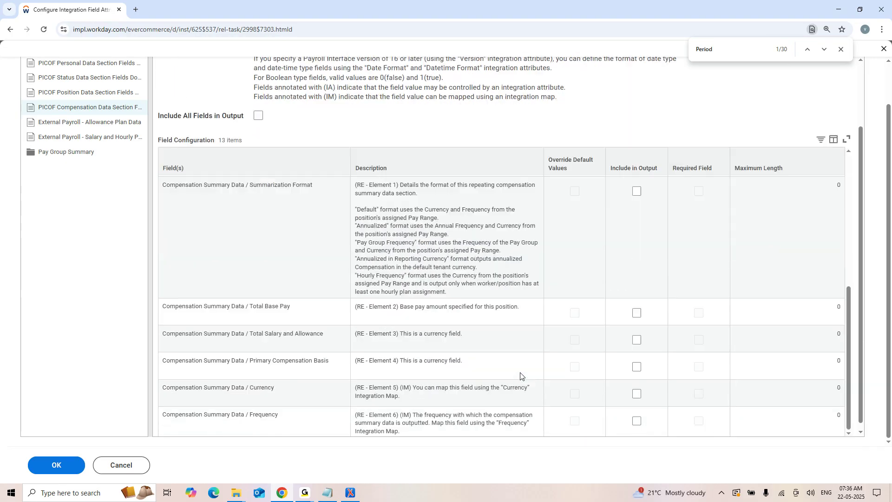
pyautogui.click(638, 306)
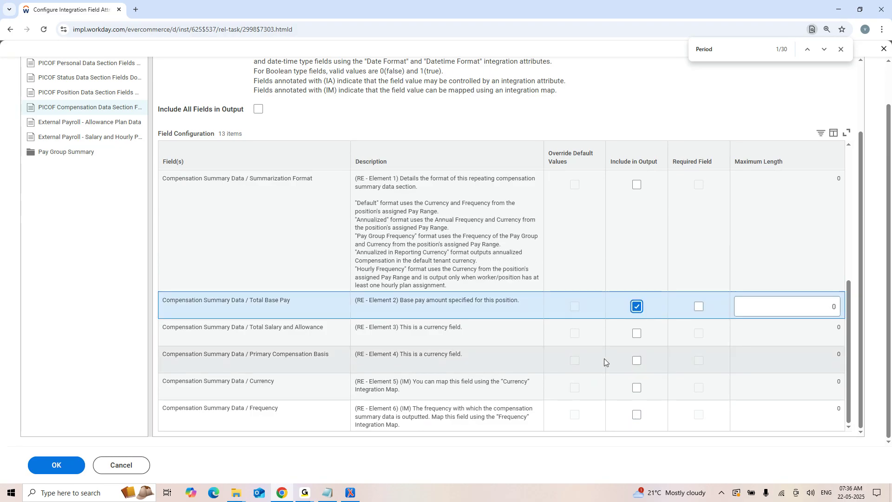
# Step: Include Compensation Plan and Amount in the External Payroll - Allowance Plan Data section's output
pyautogui.click(88, 124)
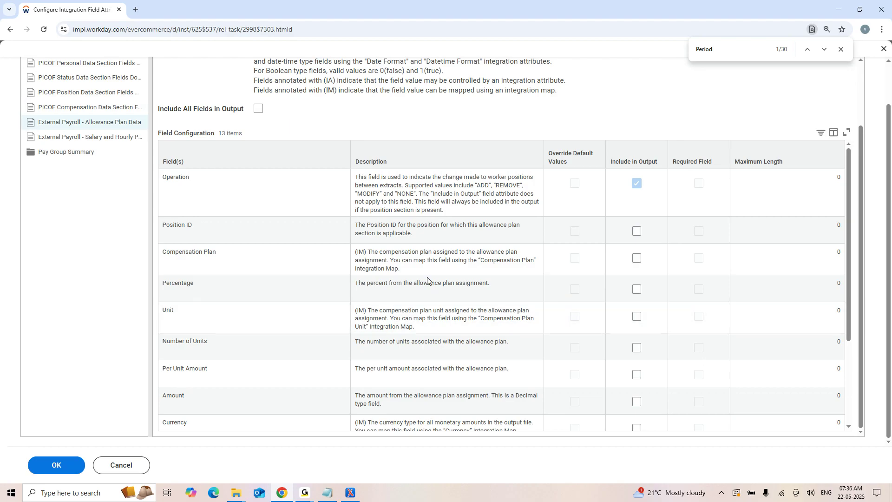
pyautogui.click(636, 259)
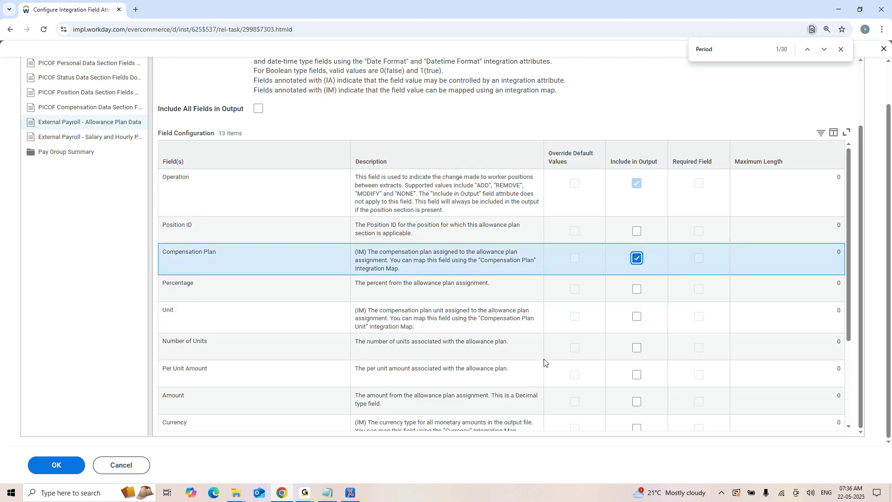
pyautogui.click(637, 402)
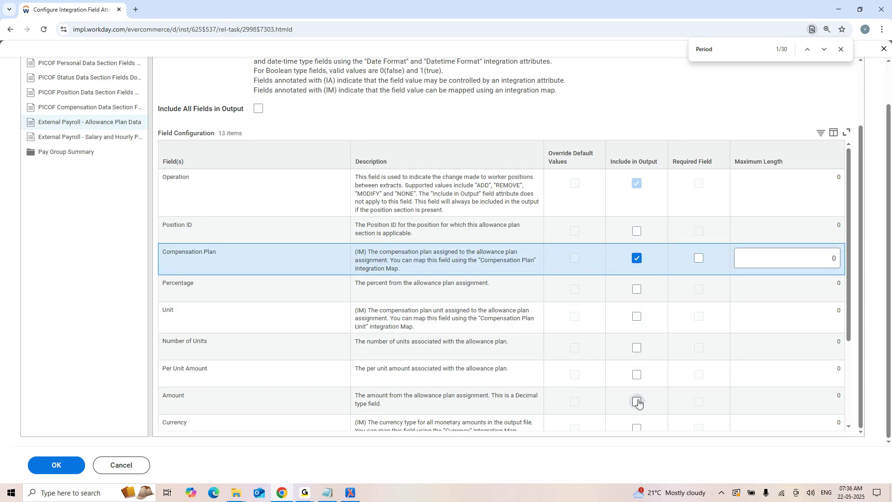
# Step: Include Compensation Plan and Amount in the Salary and Hourly Plan Data section's output and save the field attributes
pyautogui.click(92, 138)
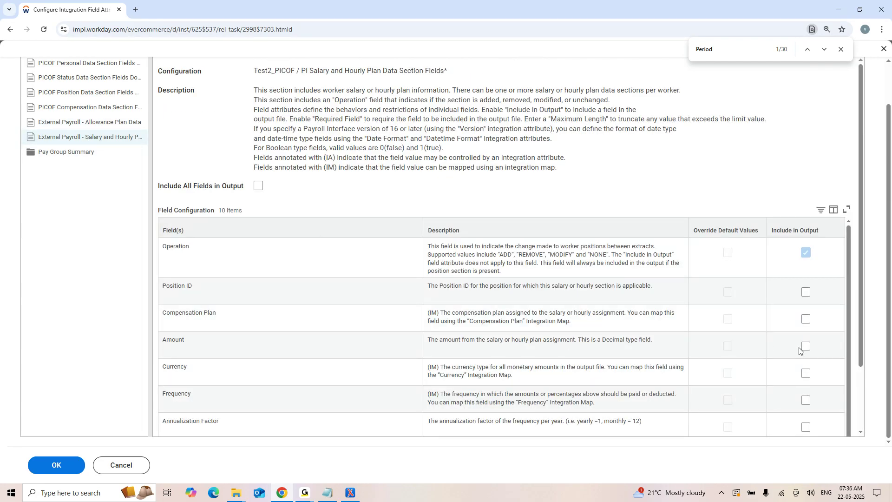
pyautogui.click(805, 321)
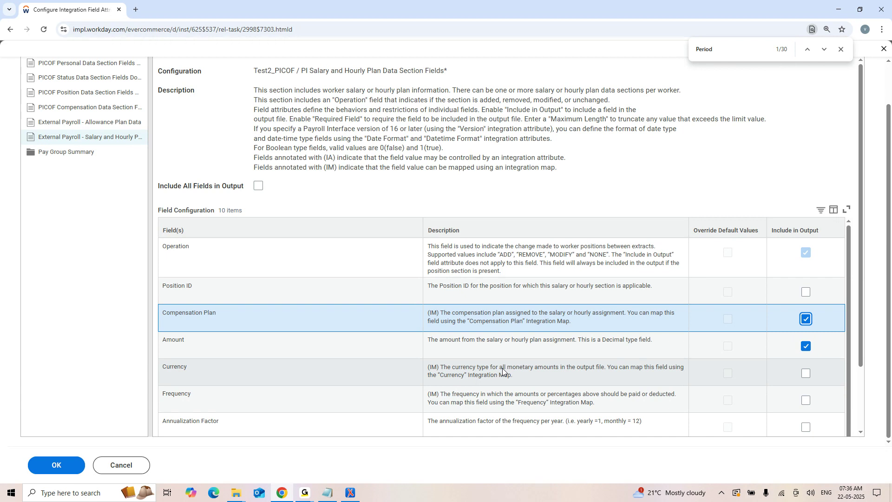
pyautogui.scroll(1, 81, 167)
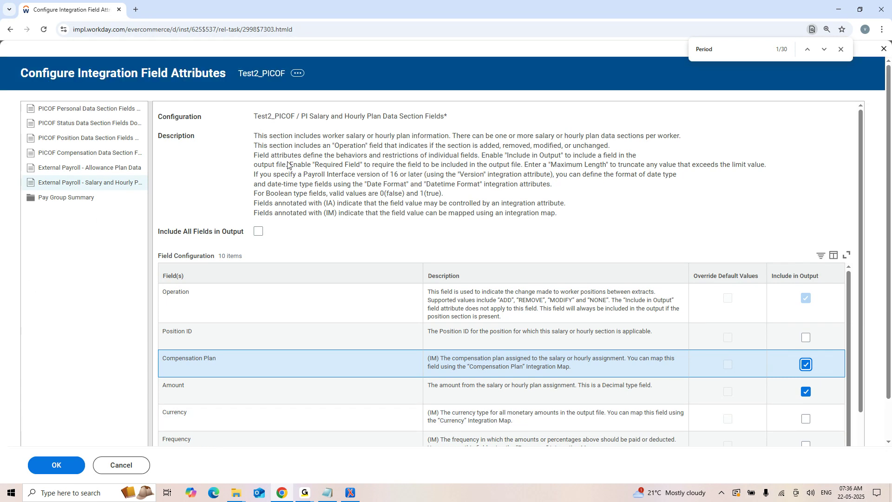
pyautogui.click(56, 465)
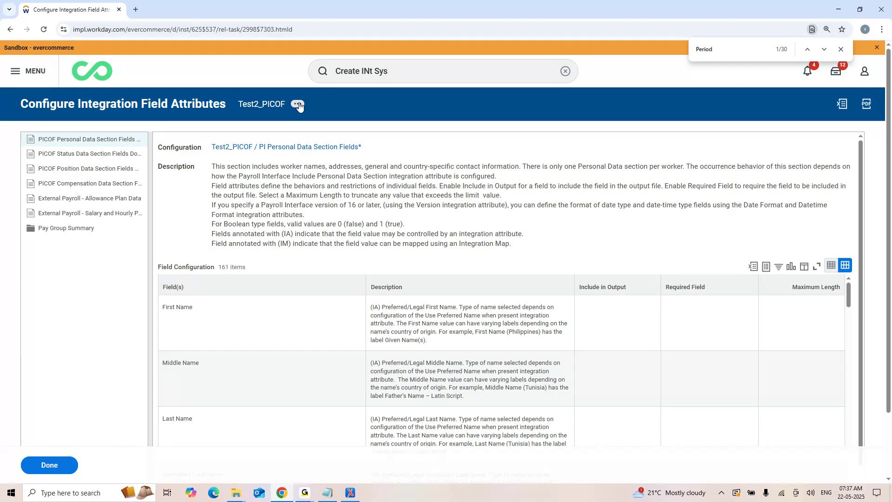
# Step: Open the integration field overrides configuration for Test2_PICOF and map the Company field to the Company external field
pyautogui.click(298, 104)
pyautogui.moveTo(353, 143)
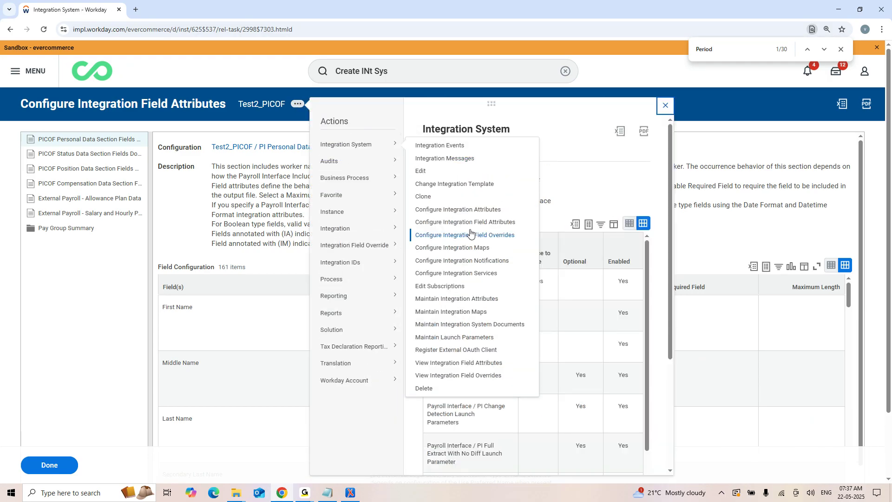
pyautogui.click(473, 236)
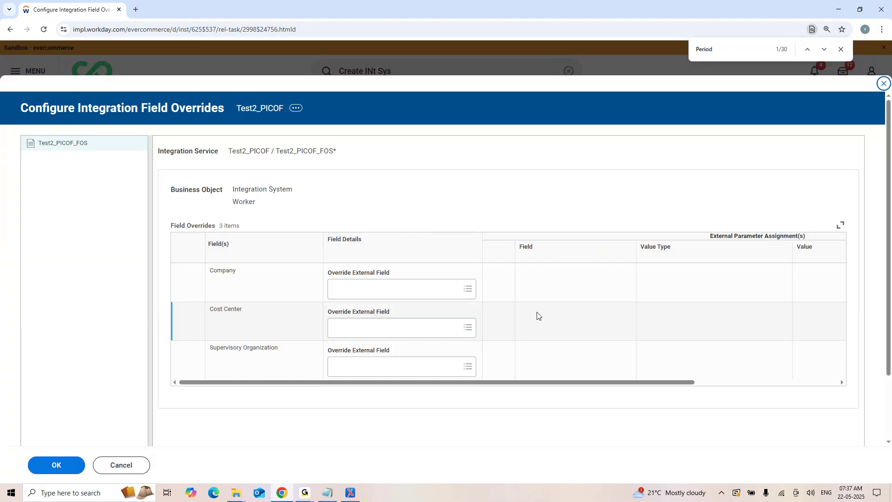
pyautogui.click(379, 294)
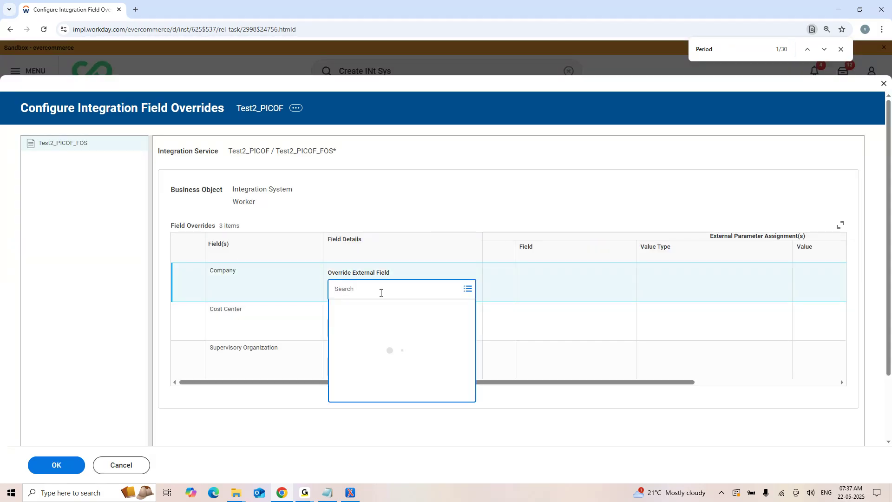
pyautogui.write('Company')
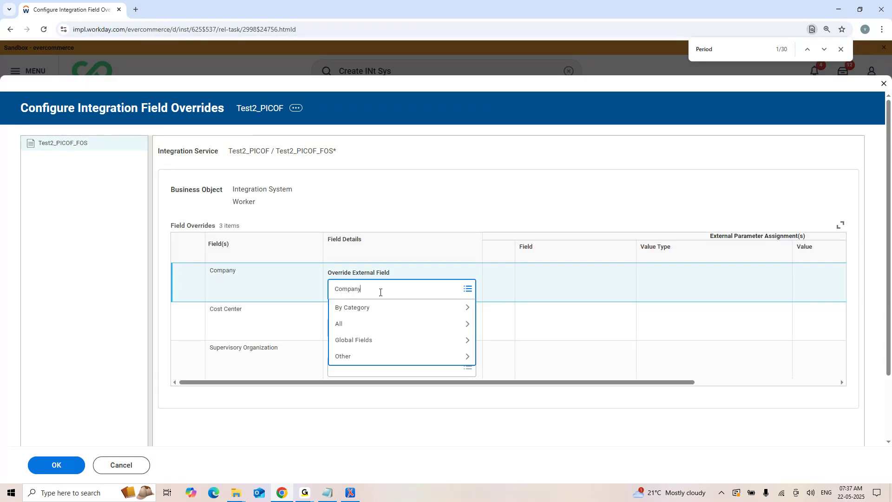
pyautogui.press('Return')
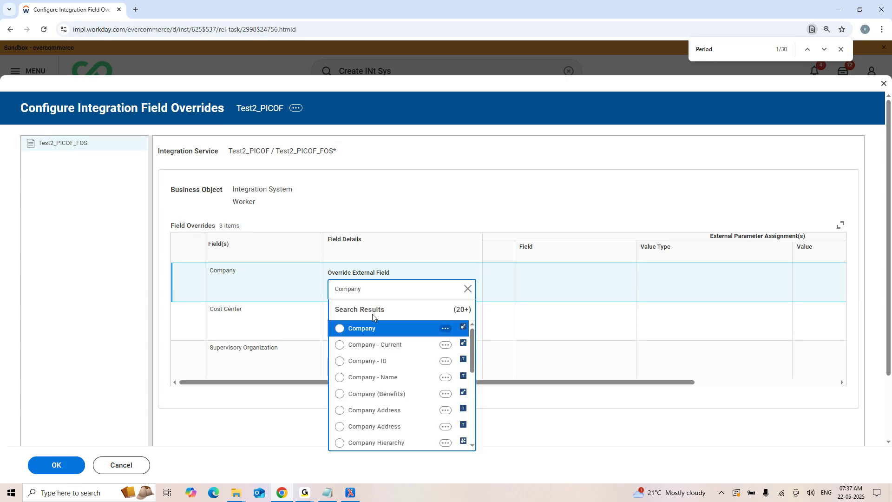
pyautogui.click(367, 328)
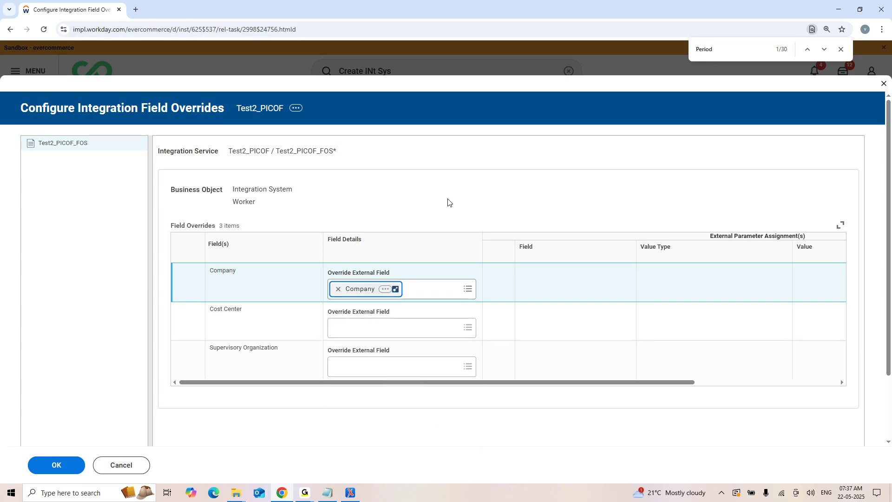
# Step: Map the Cost Center override to the Cost Center - Name external field
pyautogui.click(379, 329)
pyautogui.write('Cost center')
pyautogui.press('Return')
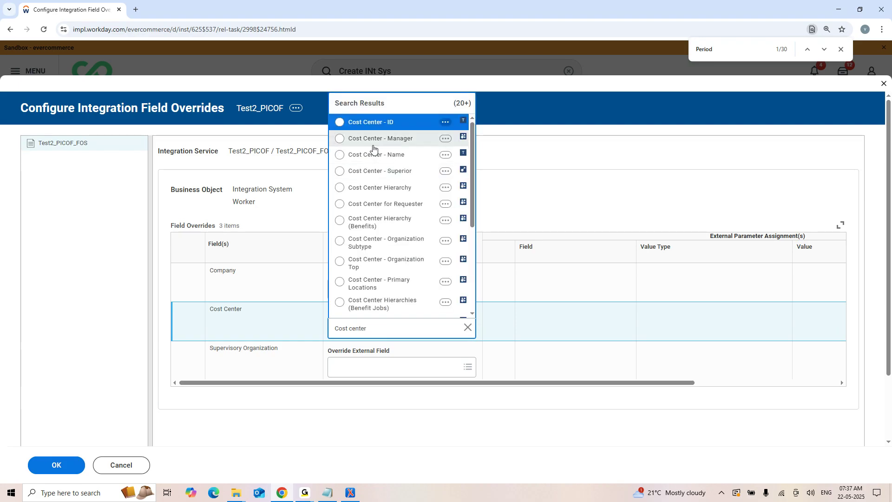
pyautogui.click(377, 159)
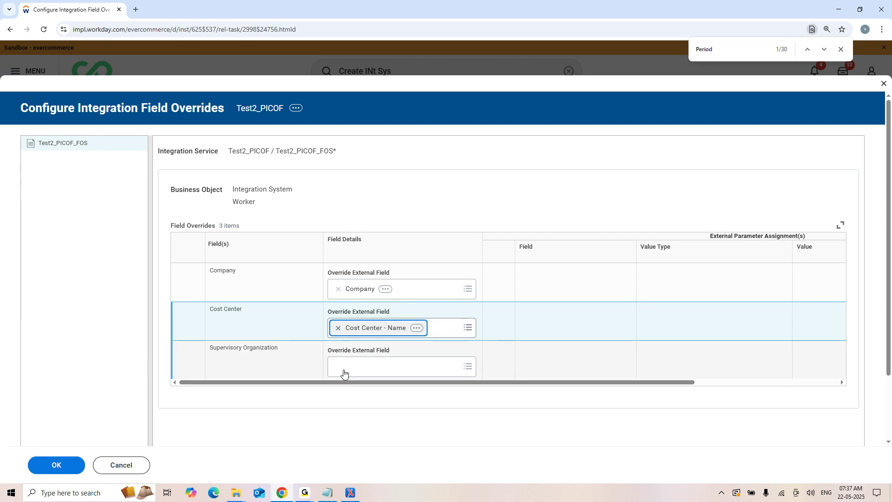
# Step: Map the Supervisory Organization override to the Supervisory Organization external field and save the field overrides
pyautogui.click(366, 373)
pyautogui.write('Super')
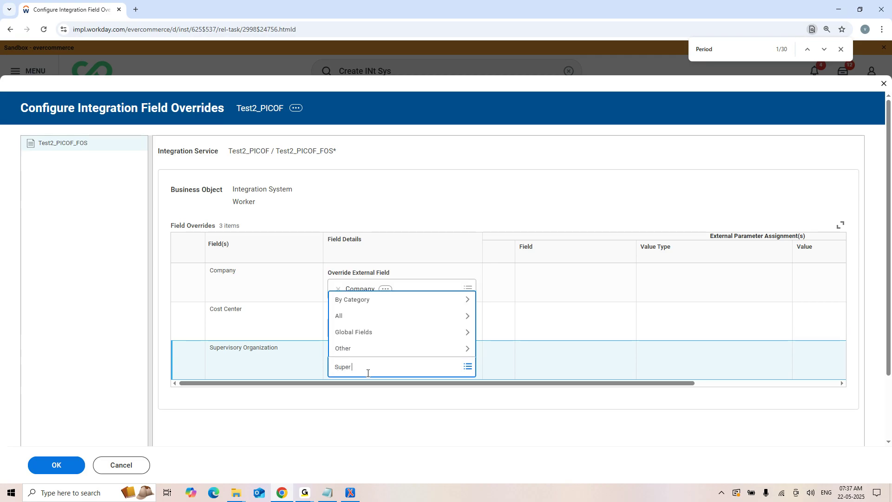
pyautogui.write(' org')
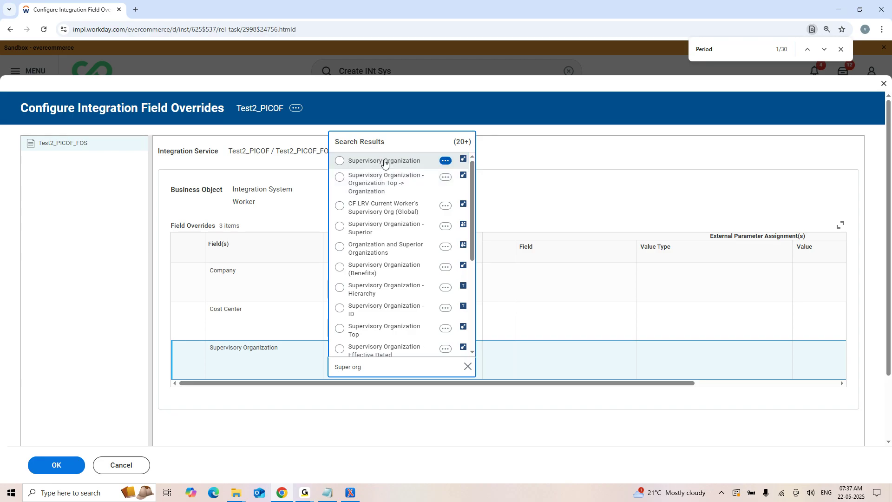
pyautogui.click(386, 160)
pyautogui.click(56, 464)
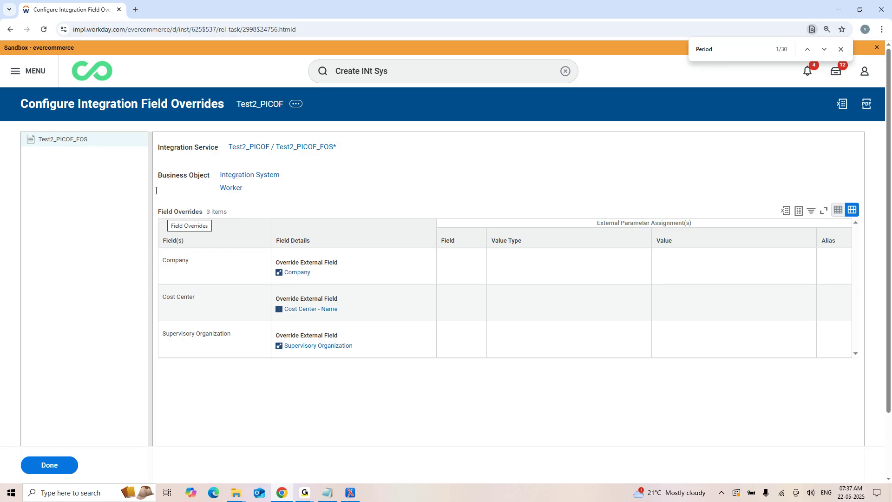
# Step: Start launching the Test2_PICOF integration with the Run Now frequency and proceed to its integration criteria
pyautogui.click(297, 105)
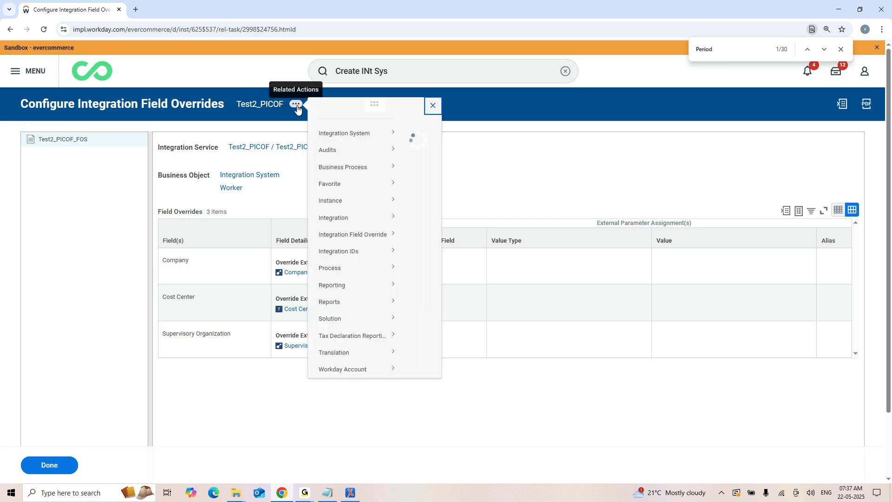
pyautogui.moveTo(343, 227)
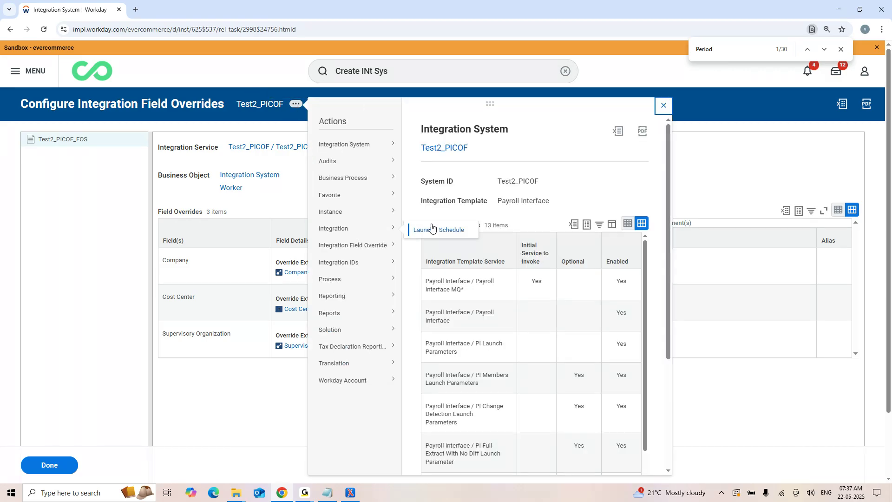
pyautogui.click(432, 229)
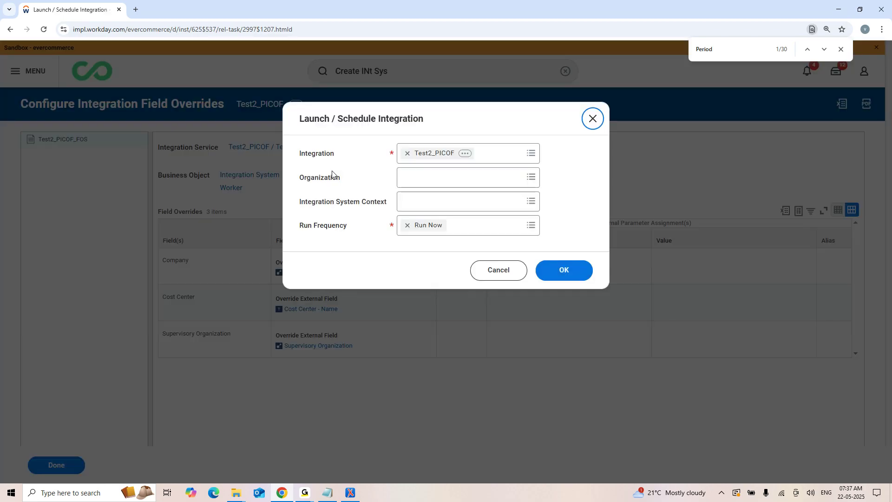
pyautogui.click(563, 272)
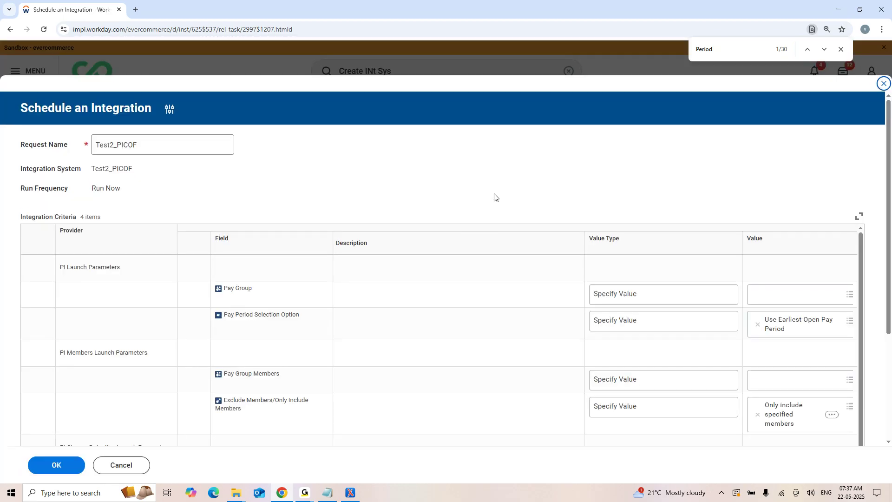
# Step: Check the available Pay Group values and set the Pay Period Selection Option to Use Pay Period for Current Date
pyautogui.scroll(-2, 502, 205)
pyautogui.click(794, 139)
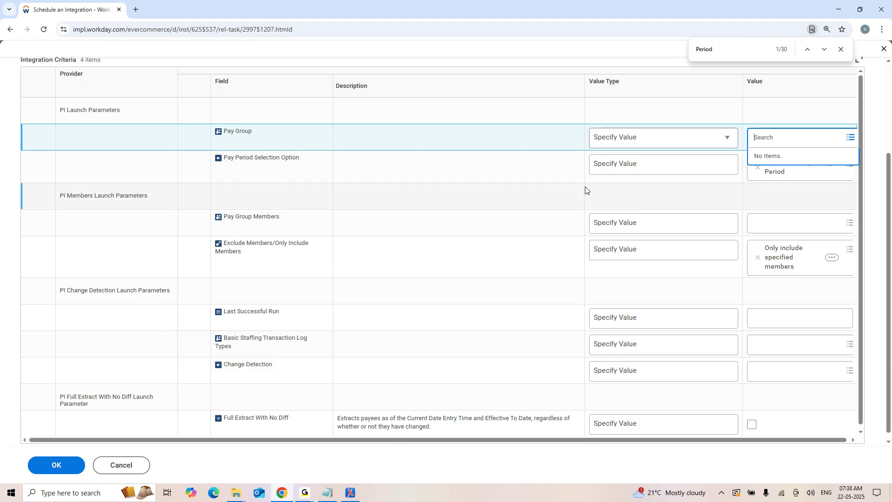
pyautogui.click(842, 49)
pyautogui.scroll(3, 370, 191)
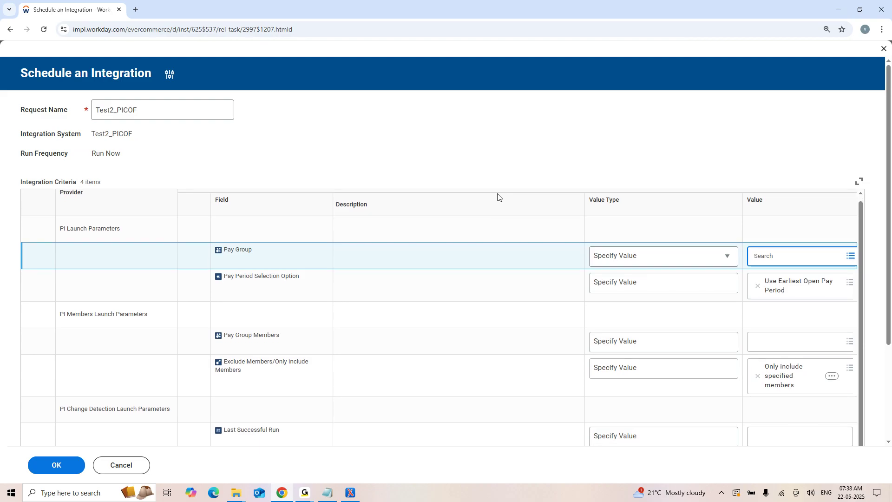
pyautogui.scroll(-2, 640, 145)
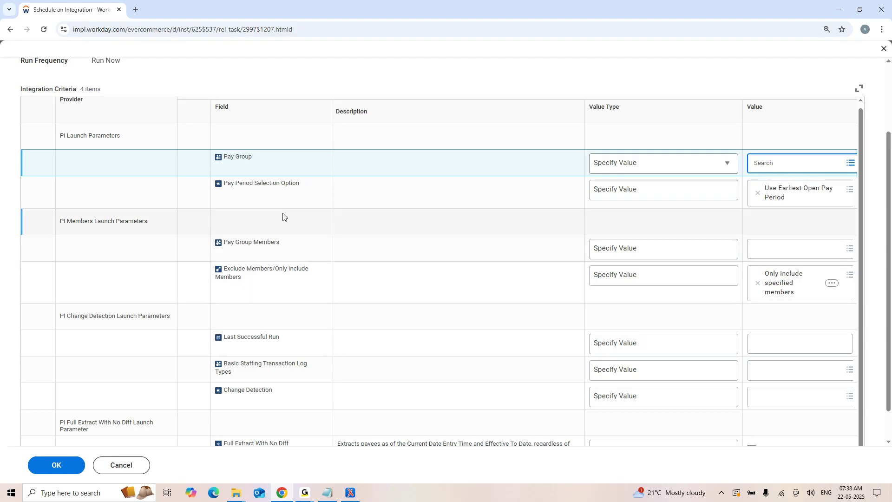
pyautogui.scroll(-1, 452, 271)
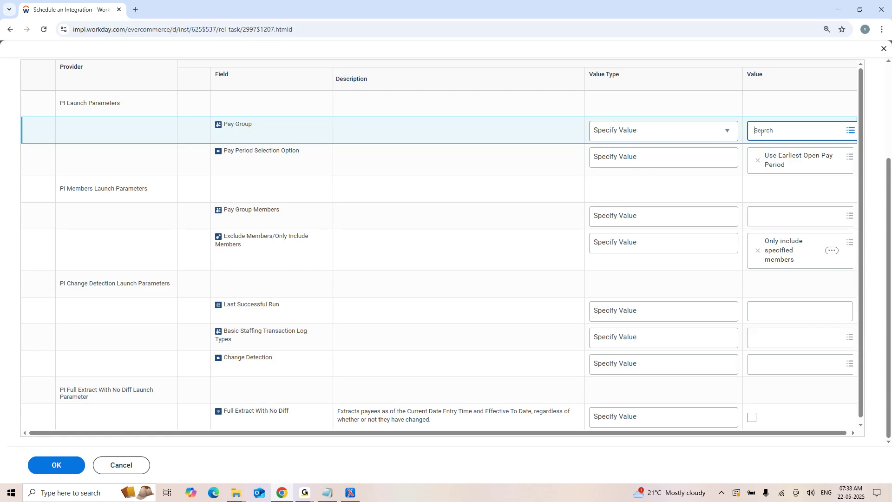
pyautogui.click(815, 162)
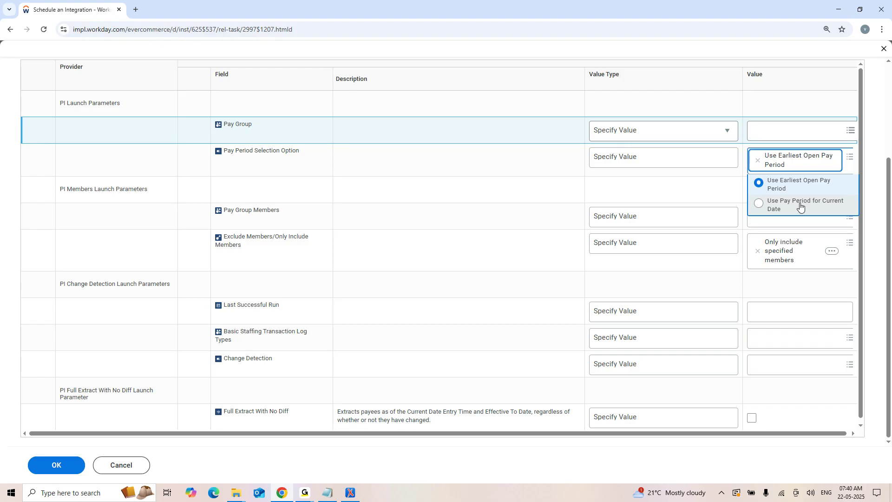
pyautogui.click(753, 204)
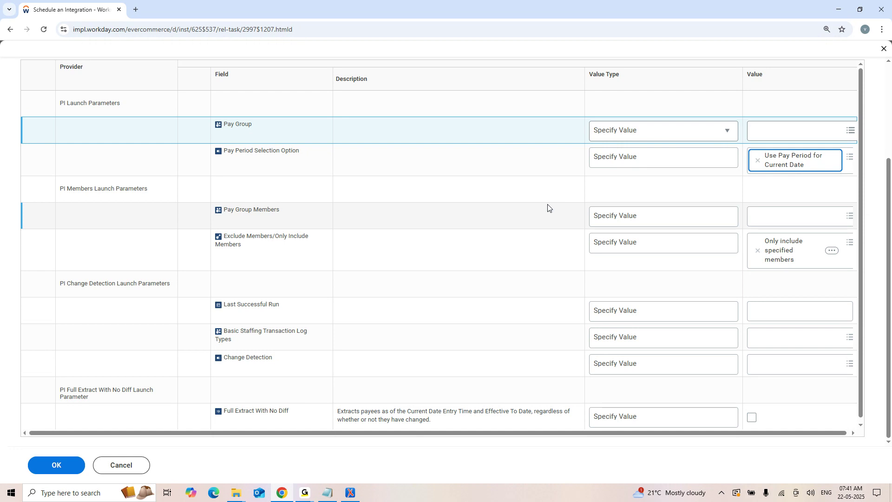
# Step: Check the available values for Pay Group Members and Exclude Members/Only Include Members in the integration criteria
pyautogui.click(774, 219)
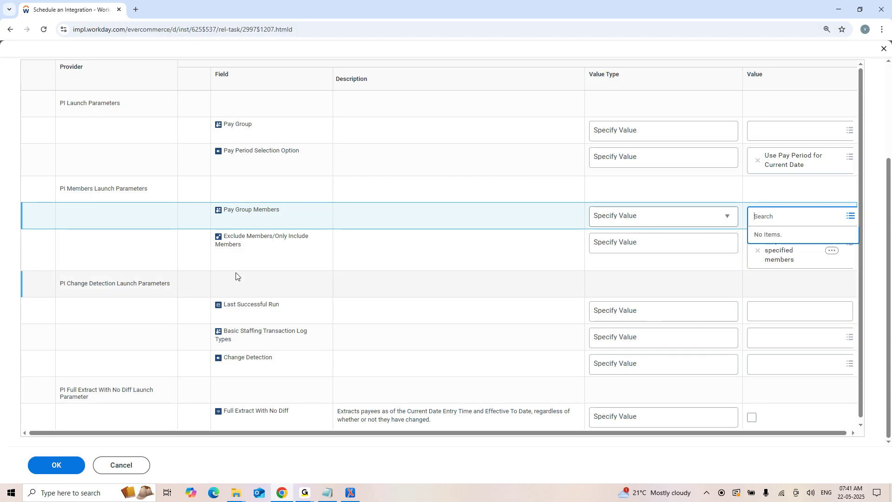
pyautogui.click(514, 269)
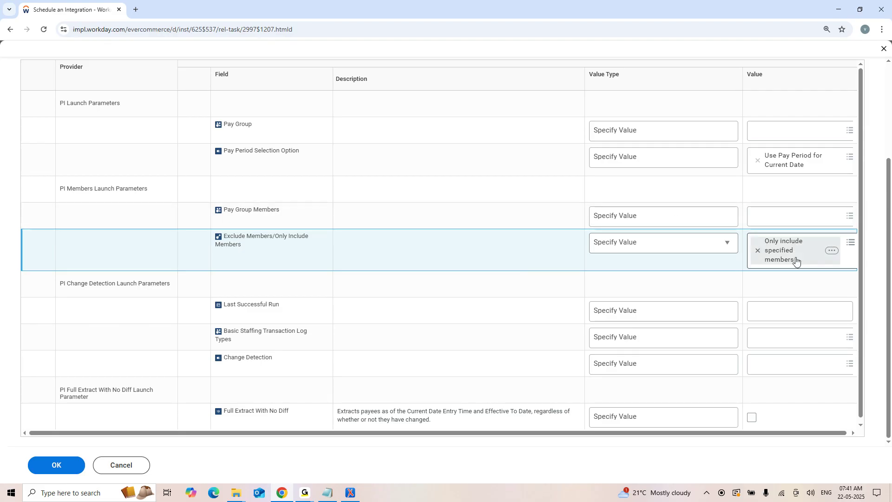
pyautogui.click(849, 242)
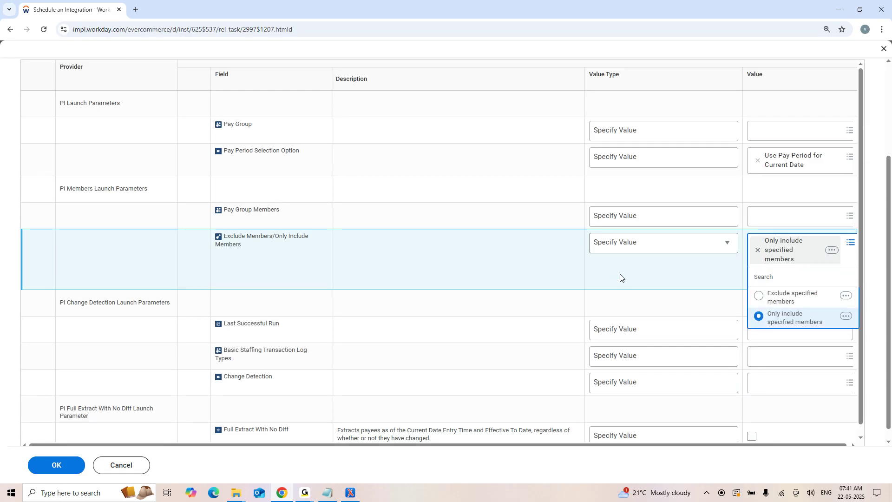
pyautogui.moveTo(307, 492)
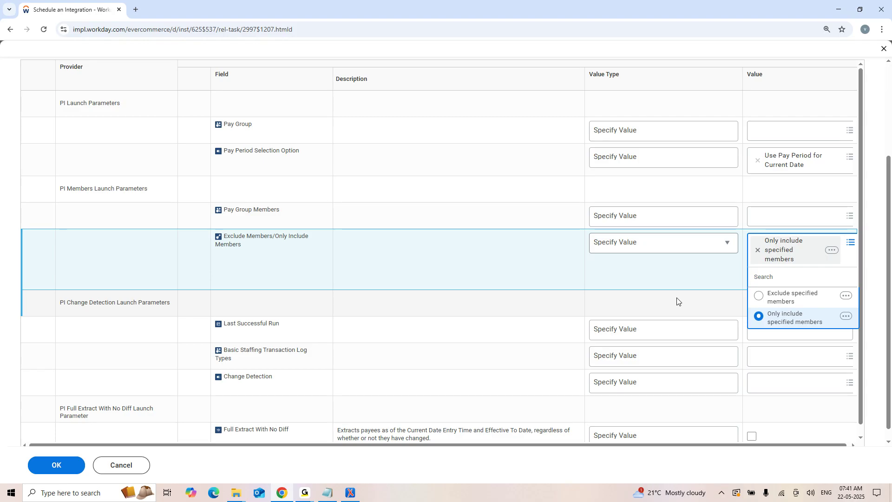
pyautogui.scroll(3, 711, 192)
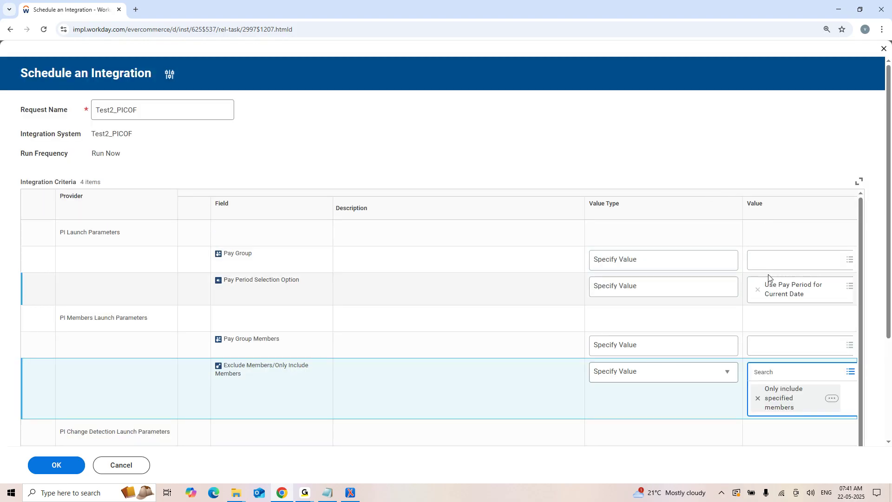
pyautogui.scroll(-1, 774, 250)
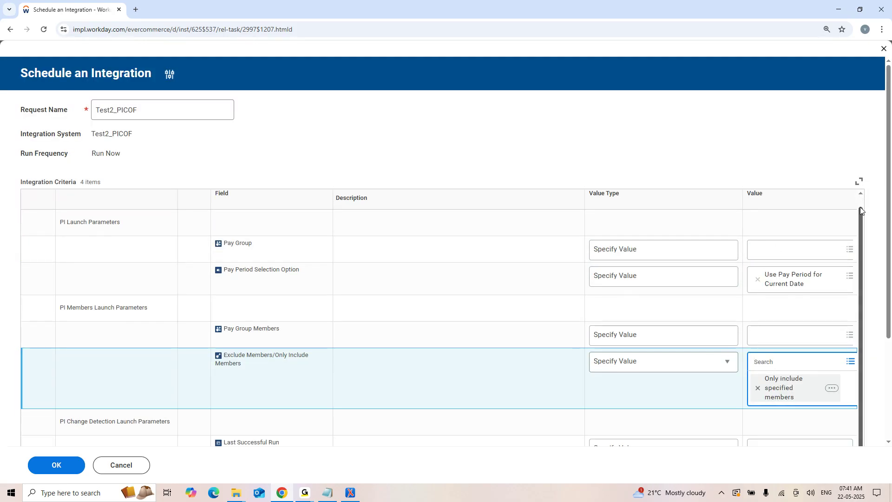
pyautogui.scroll(-3, 856, 236)
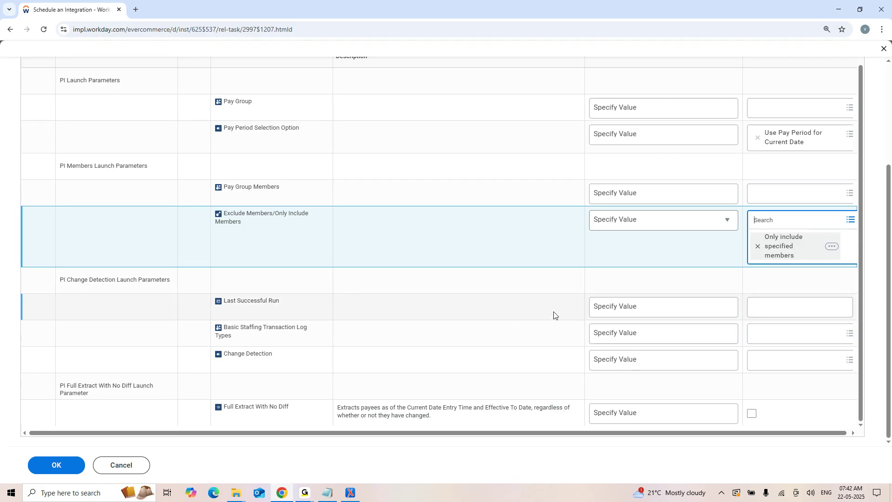
# Step: Inspect the date and time entry for the Last Successful Run parameter alongside the other launch parameters
pyautogui.click(798, 309)
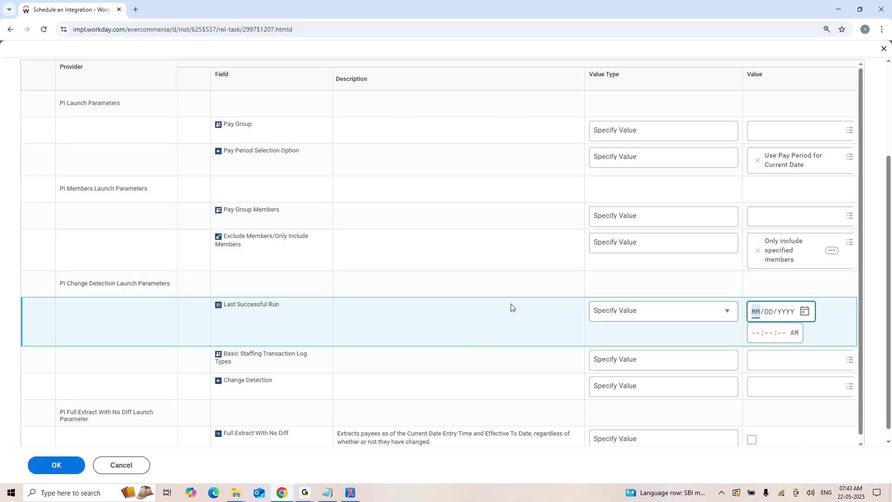
pyautogui.scroll(3, 511, 307)
pyautogui.scroll(-3, 511, 306)
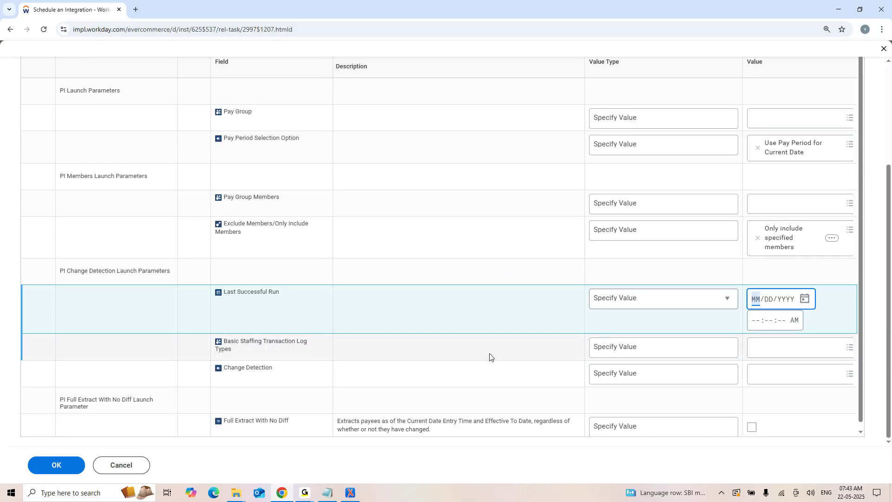
pyautogui.scroll(3, 446, 295)
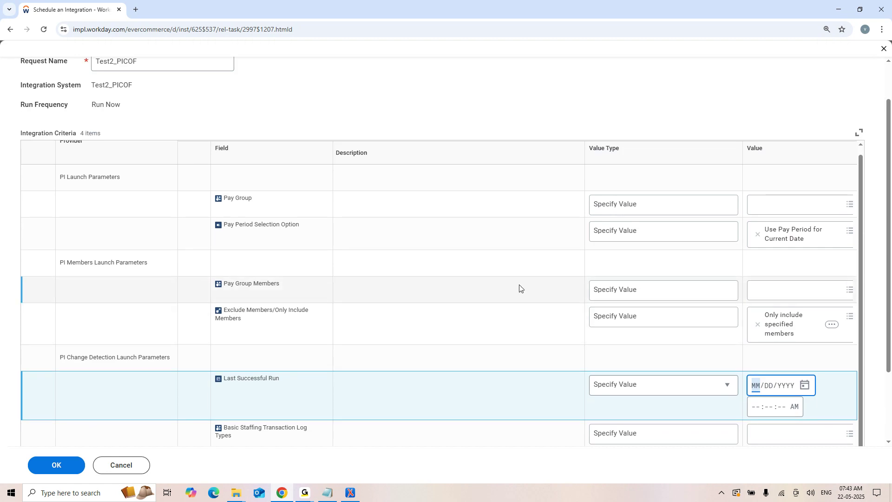
pyautogui.scroll(-3, 521, 288)
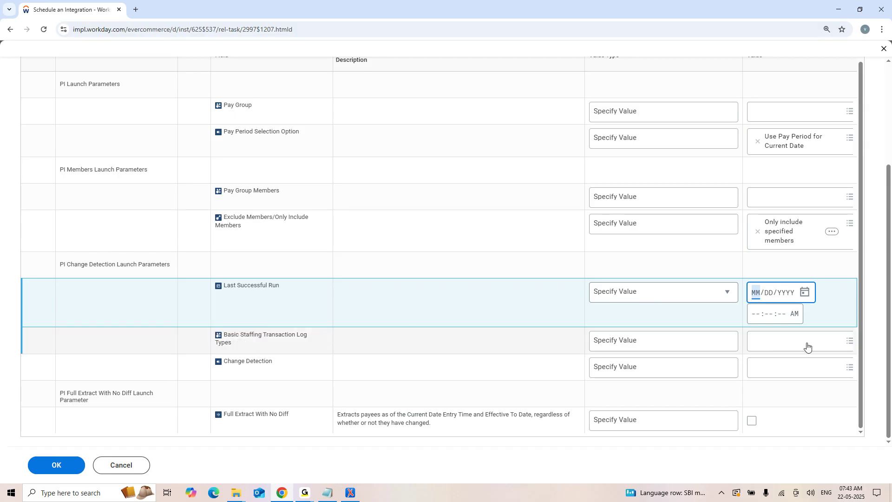
# Step: Check the available values for Basic Staffing Transaction Log Types and Change Detection without choosing any
pyautogui.click(783, 344)
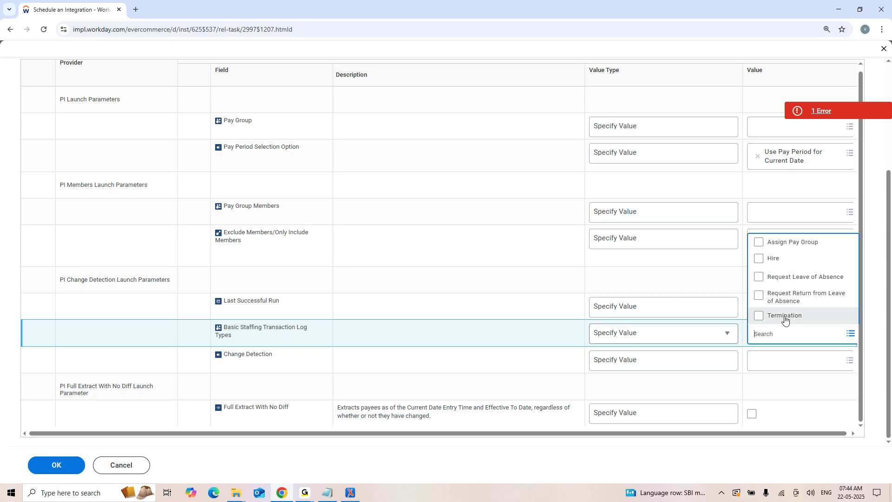
pyautogui.click(695, 386)
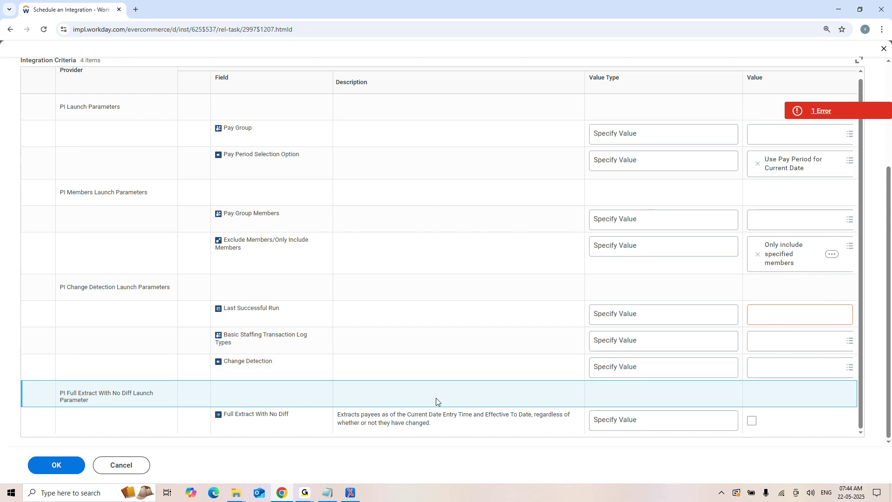
pyautogui.click(779, 370)
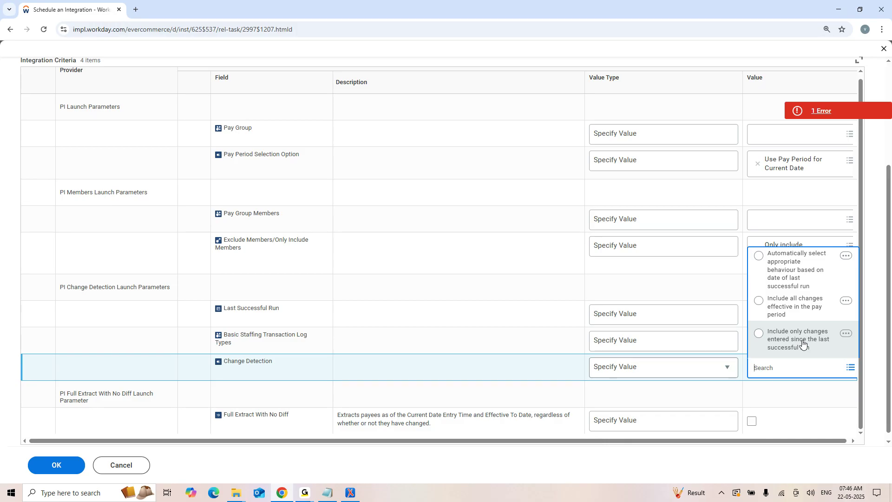
pyautogui.click(310, 373)
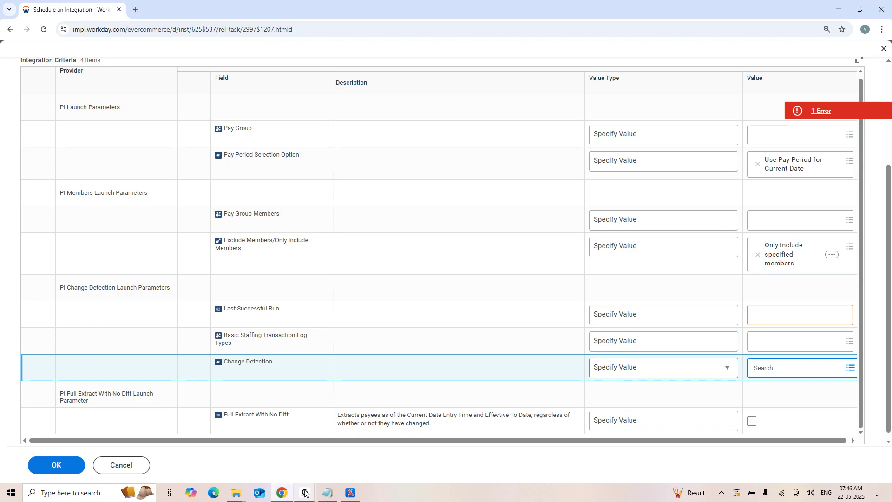
# Step: Switch to the Notepad notes and add a "Derived Codes:" heading with HIR and TERM below the PICOF line
pyautogui.click(328, 494)
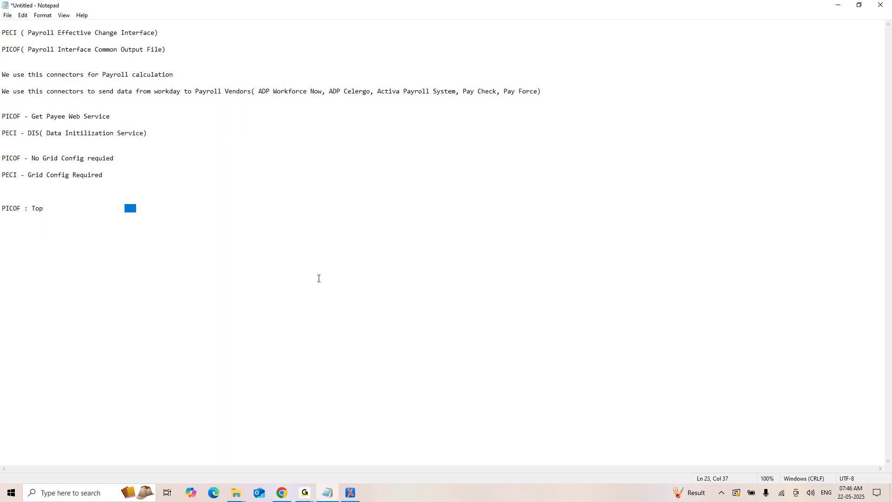
pyautogui.click(74, 209)
pyautogui.press('Return')
pyautogui.press('Return')
pyautogui.press('Return')
pyautogui.write('Derived C')
pyautogui.write('s')
pyautogui.press('Return')
pyautogui.write('HIR')
pyautogui.press('Return')
pyautogui.write('TERM')
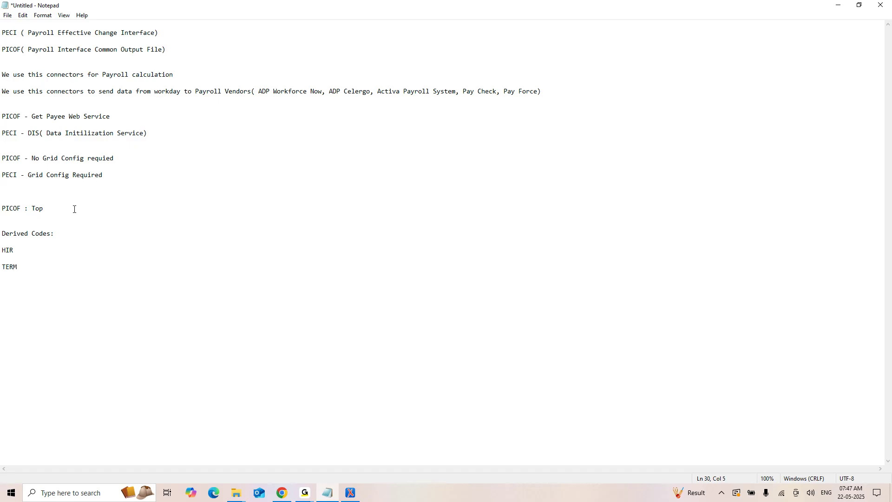
# Step: Add the codes LOA, ORG, RFL, PCI and PCO to the derived codes list and highlight all the codes
pyautogui.press('Return')
pyautogui.press('Return')
pyautogui.write('LOA')
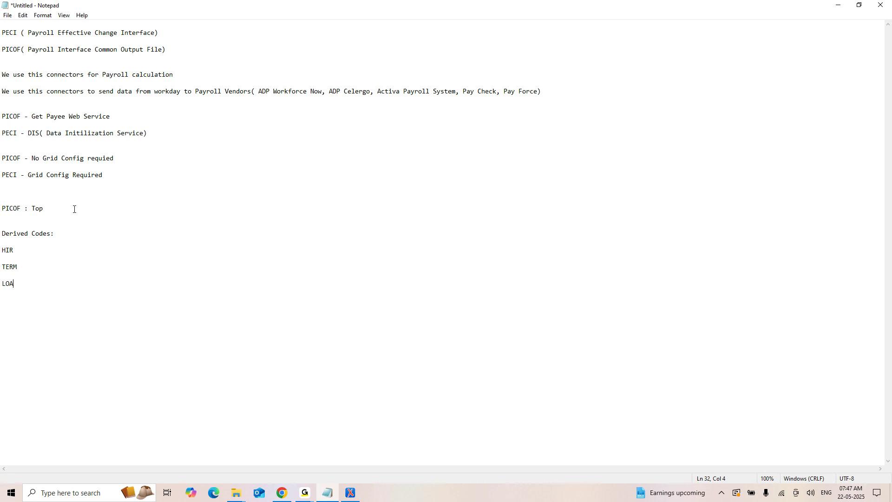
pyautogui.press('Return')
pyautogui.write('ORG')
pyautogui.write('RFL')
pyautogui.press('Return')
pyautogui.write('PCI')
pyautogui.press('Return')
pyautogui.write('PCO')
pyautogui.press('Return')
pyautogui.press('Return')
pyautogui.moveTo(2, 251); pyautogui.dragTo(64, 357)
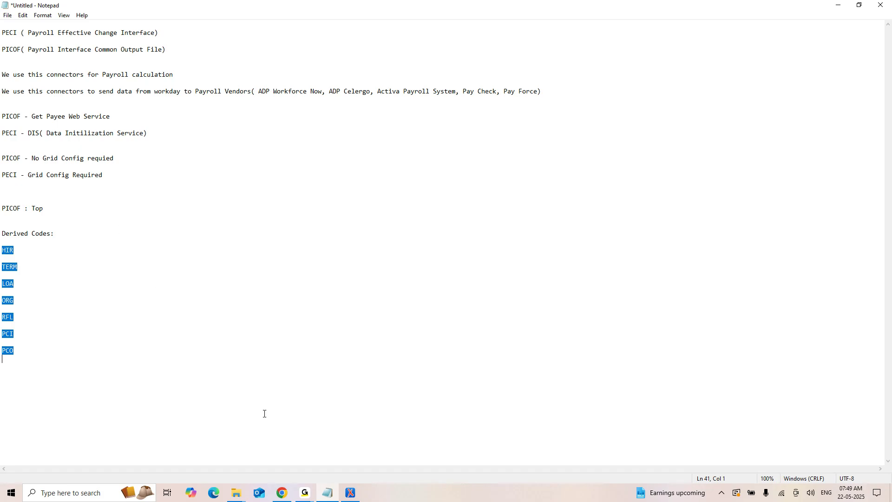
# Step: Return to Workday in Chrome, duplicate its browser tab and cancel the Launch / Schedule Integration dialog in the copy
pyautogui.click(282, 493)
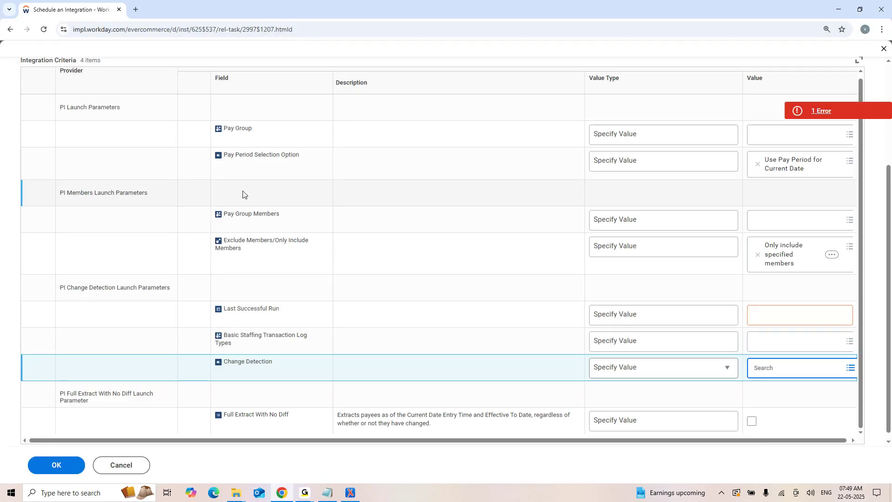
pyautogui.rightClick(61, 10)
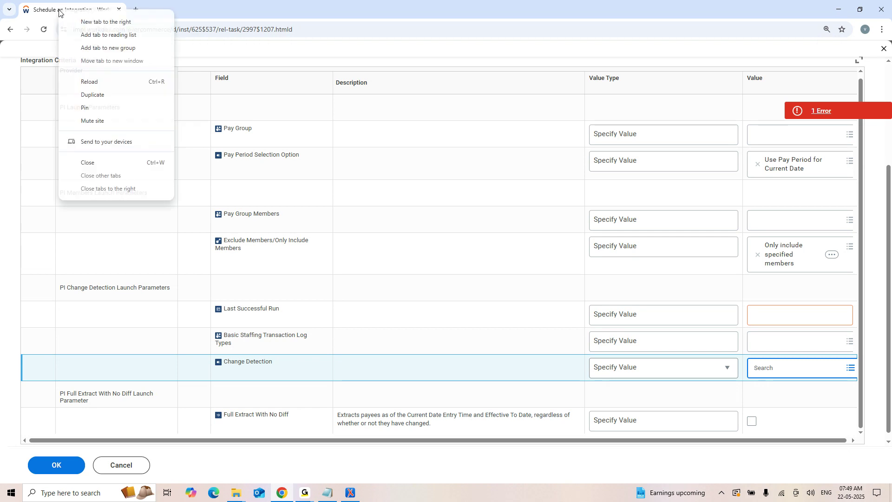
pyautogui.click(93, 94)
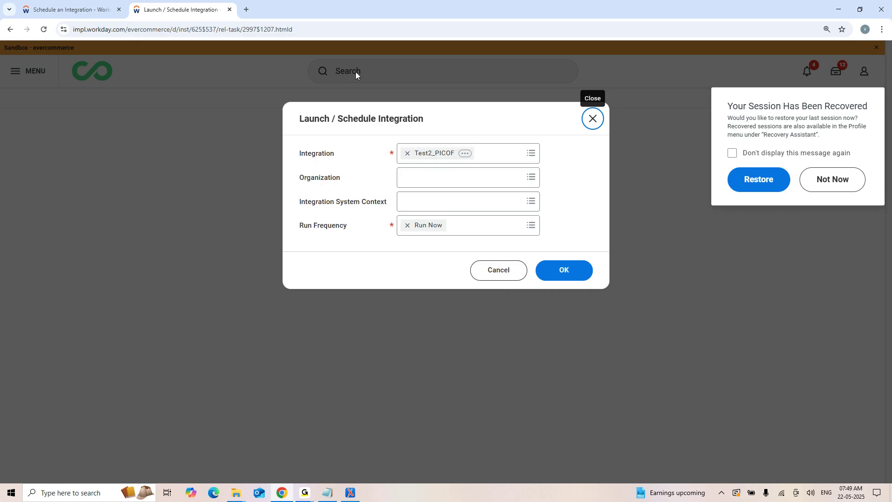
pyautogui.click(495, 275)
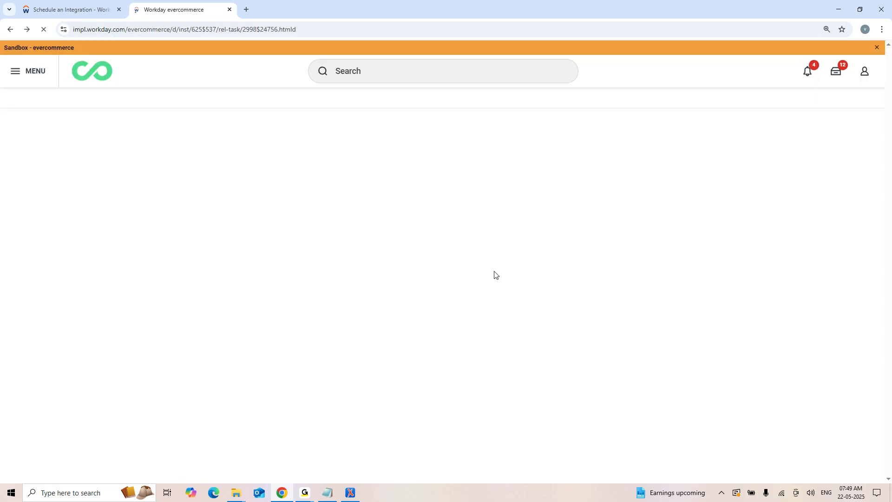
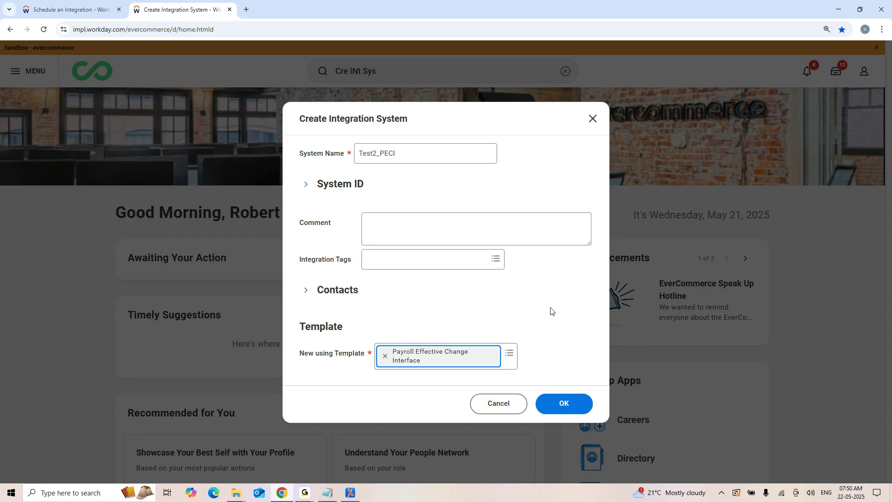
# Step: Create Test2_PECI from the Payroll Effective Change Interface template and enable its Merge Files and Worker Last Successful Run Date launch parameters services
pyautogui.click(556, 408)
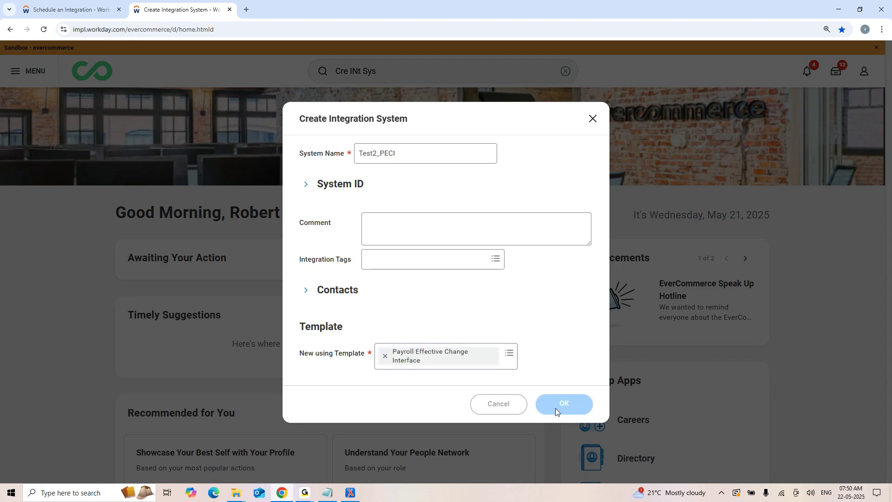
pyautogui.scroll(-1, 618, 206)
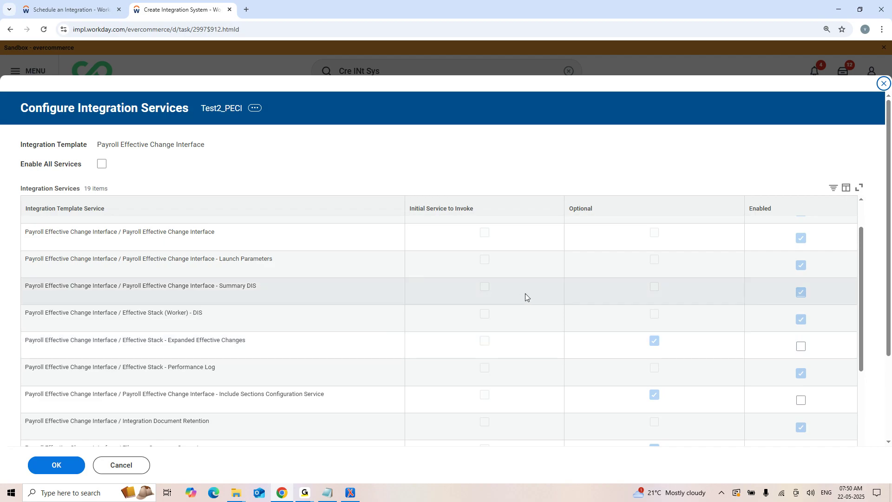
pyautogui.scroll(-3, 615, 169)
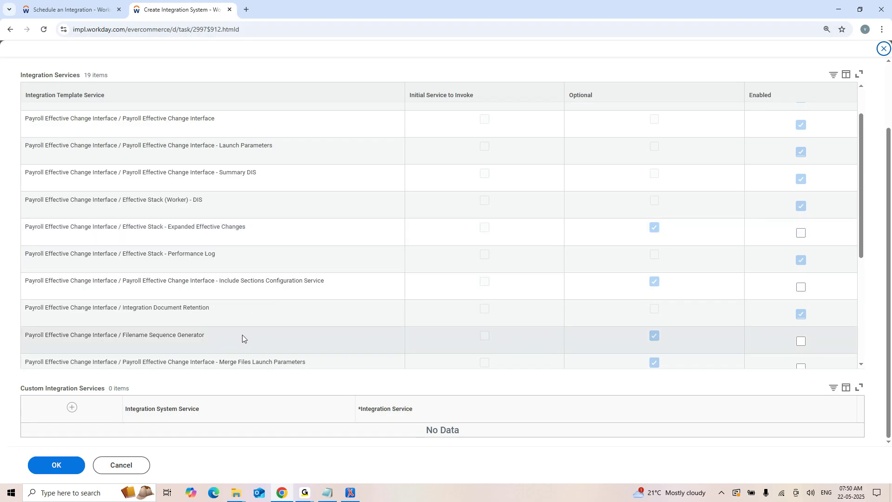
pyautogui.scroll(-5, 233, 316)
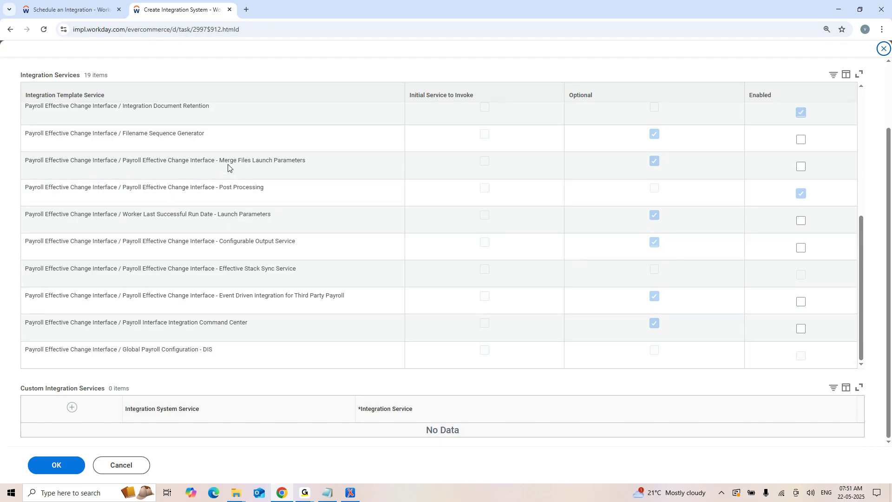
pyautogui.click(802, 167)
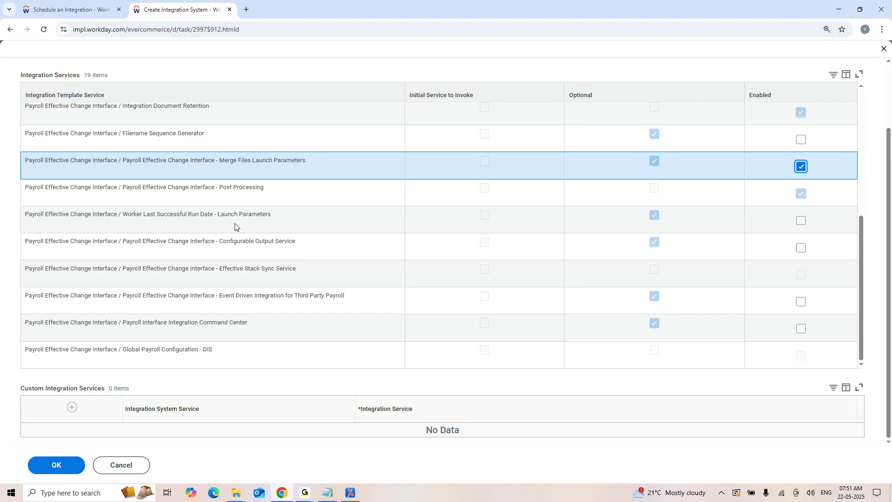
pyautogui.click(801, 221)
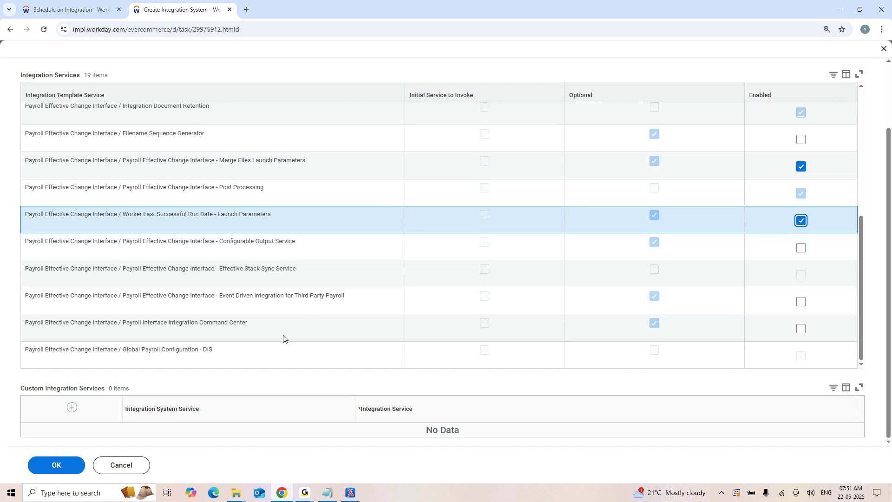
# Step: Review the optional integration services of Test2_PECI, from Expanded Effective Changes to Event Driven Integration for Third Party Payroll
pyautogui.scroll(2, 284, 337)
pyautogui.scroll(-2, 284, 335)
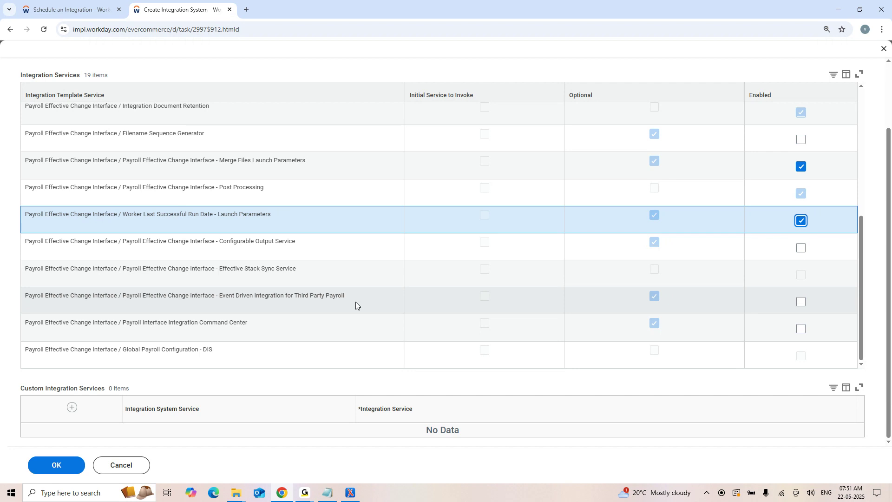
pyautogui.scroll(3, 356, 302)
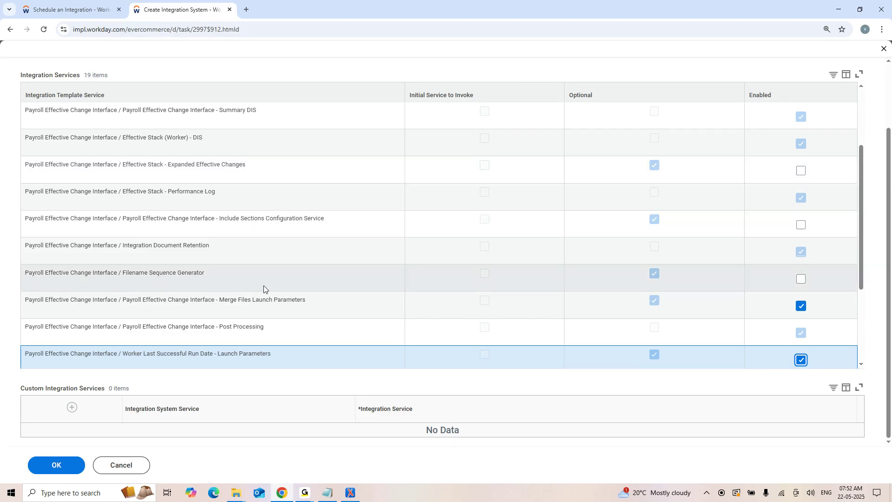
pyautogui.scroll(2, 291, 259)
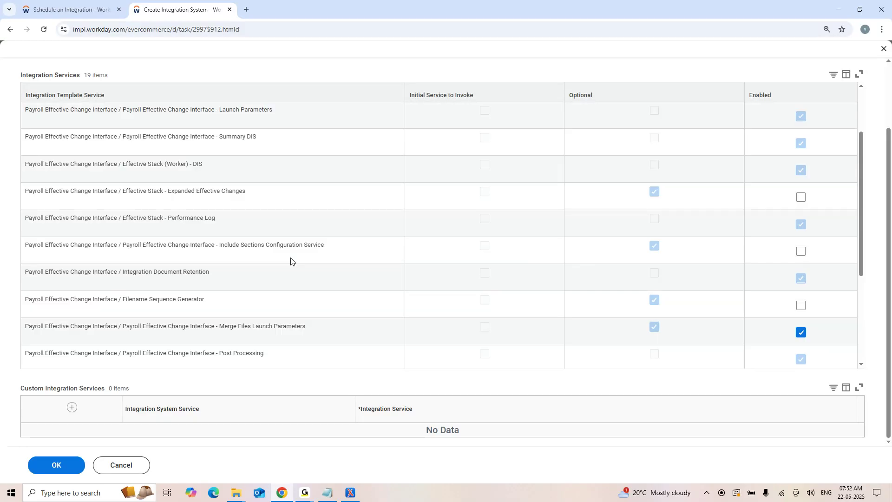
pyautogui.scroll(1, 291, 259)
pyautogui.scroll(-4, 291, 258)
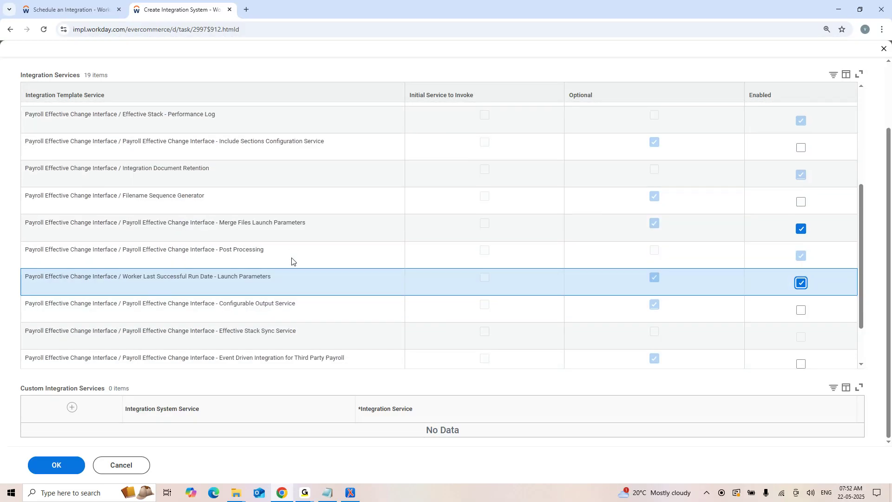
pyautogui.scroll(2, 291, 259)
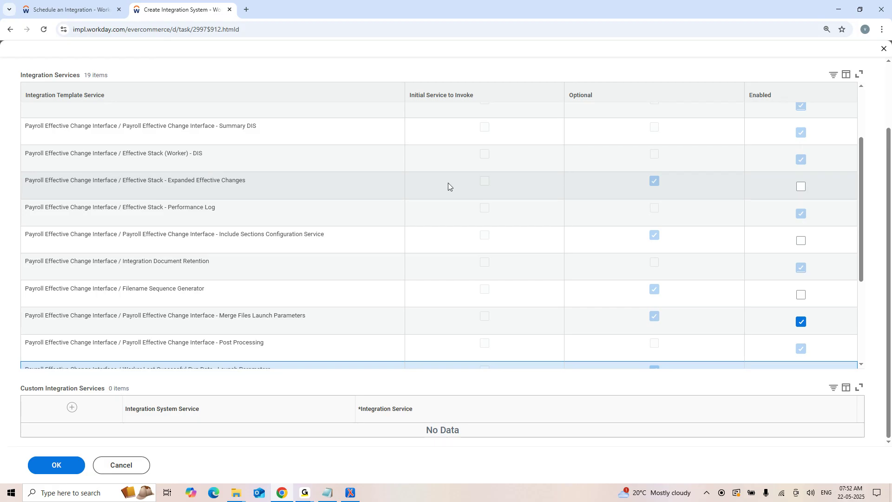
# Step: Enable the Effective Stack - Expanded Effective Changes service and the Transaction Log Service for Test2_PECI
pyautogui.click(802, 186)
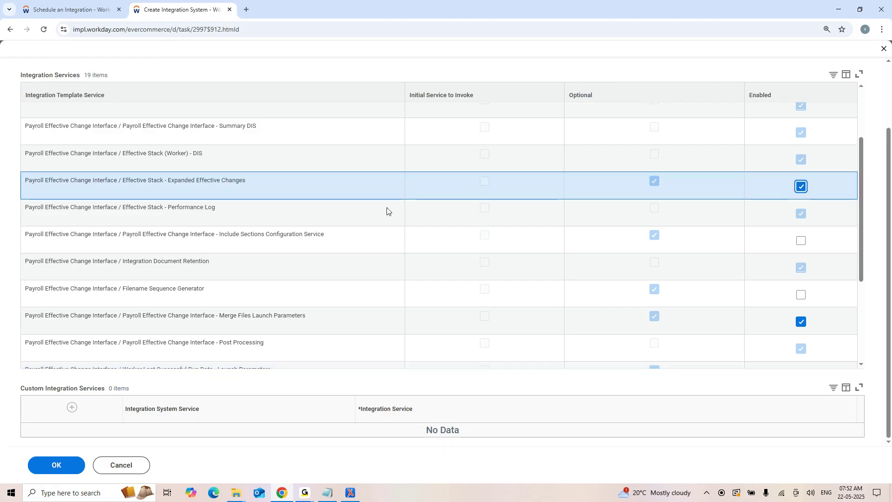
pyautogui.scroll(-3, 387, 211)
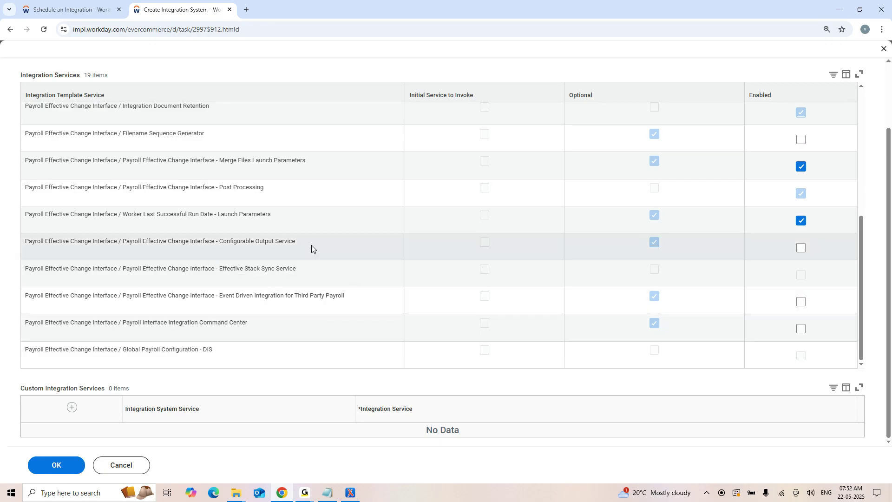
pyautogui.scroll(5, 435, 278)
pyautogui.scroll(-4, 436, 281)
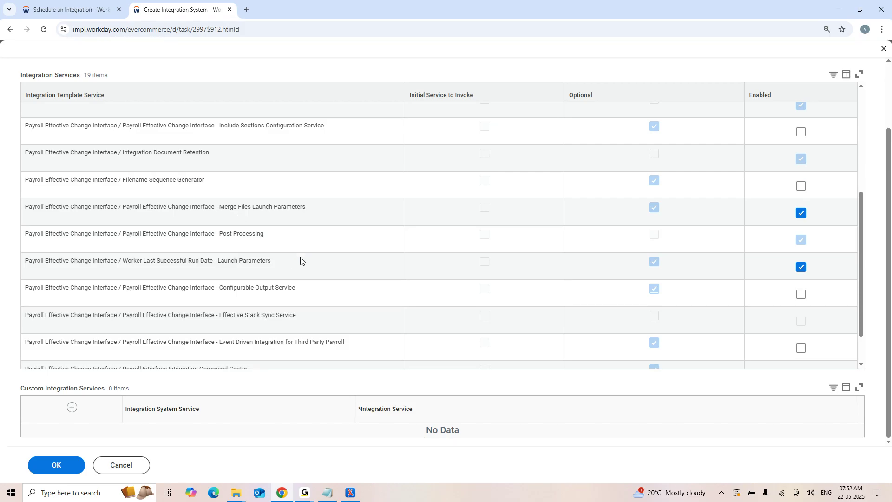
pyautogui.scroll(-1, 301, 260)
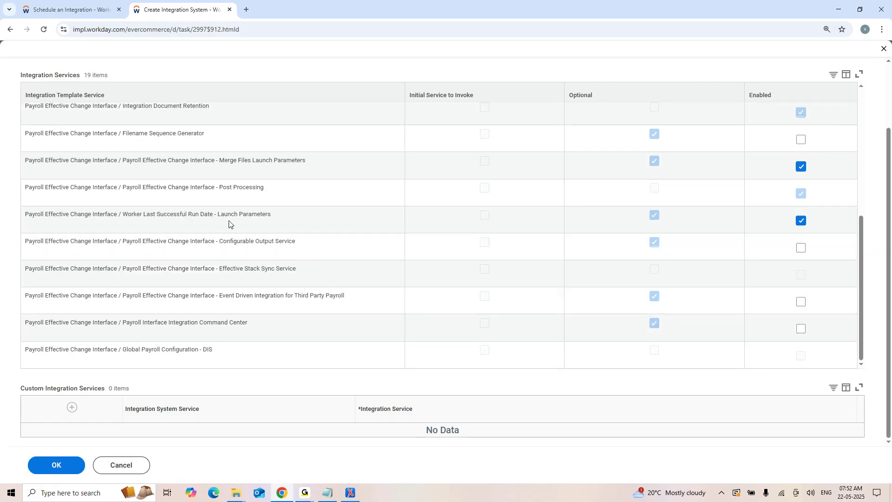
pyautogui.scroll(3, 244, 203)
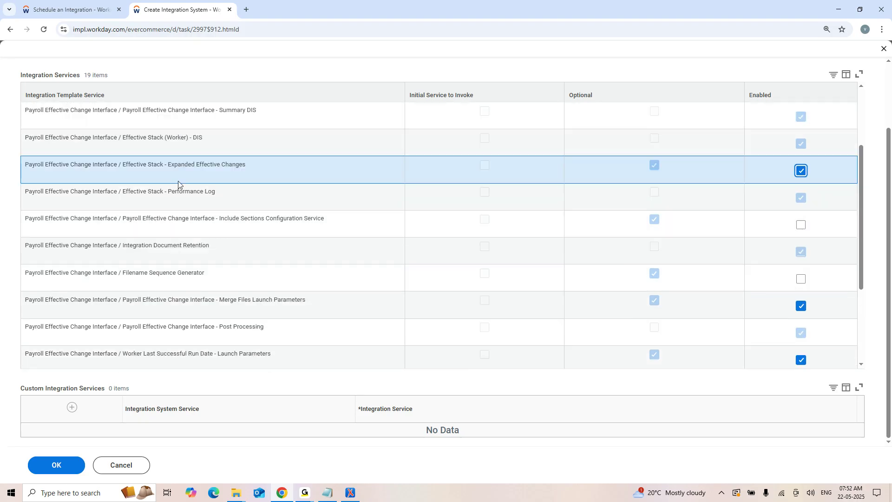
pyautogui.scroll(2, 179, 186)
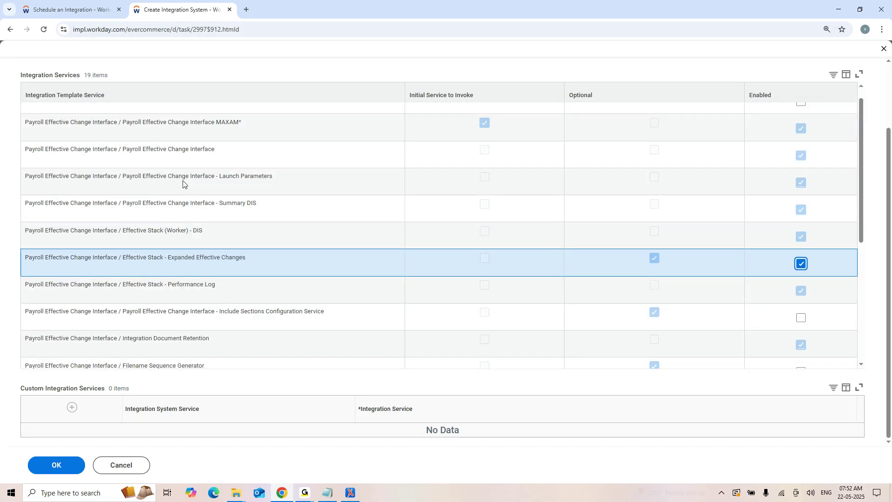
pyautogui.scroll(1, 177, 183)
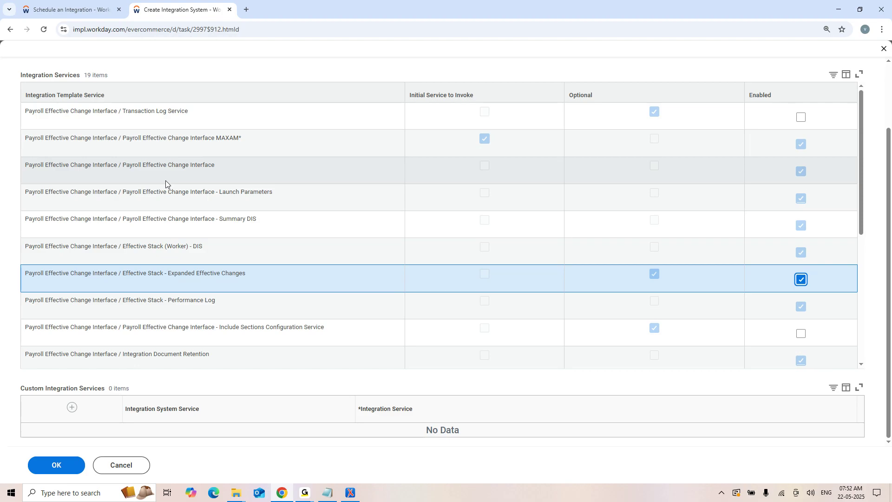
pyautogui.scroll(2, 165, 180)
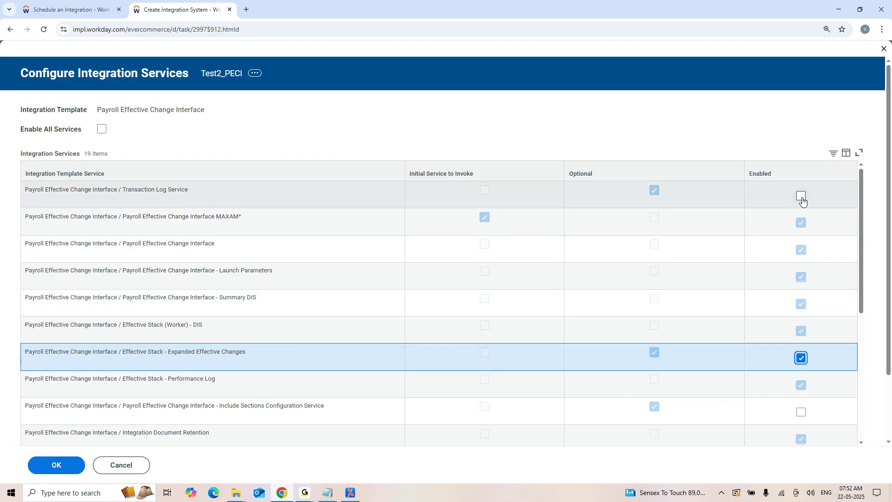
pyautogui.click(801, 196)
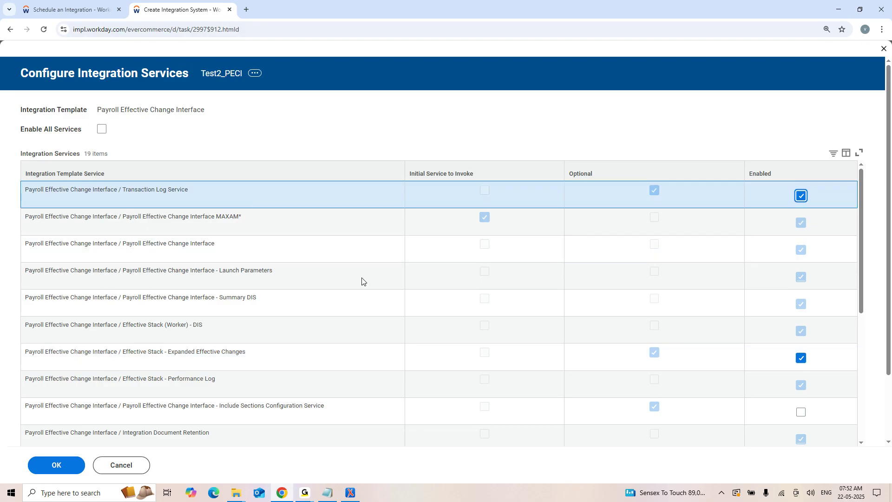
# Step: Check the remaining integration services of Test2_PECI and save the service configuration
pyautogui.scroll(-2, 362, 280)
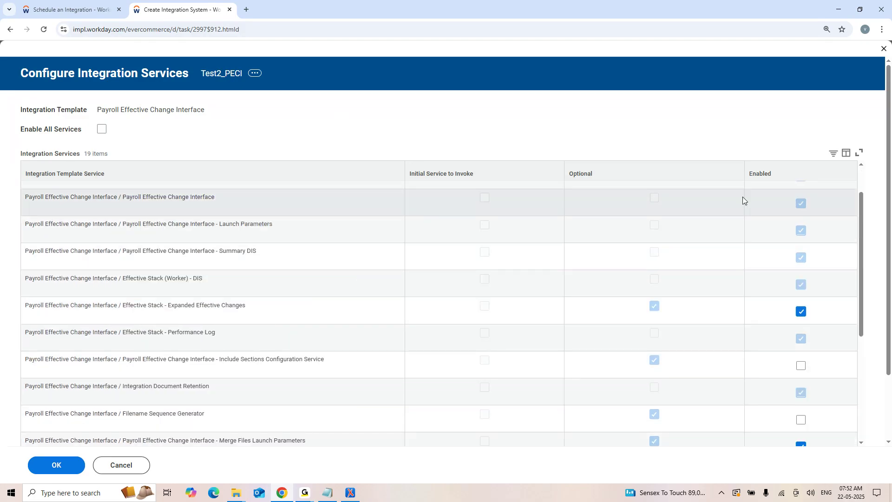
pyautogui.scroll(-4, 747, 197)
pyautogui.scroll(4, 755, 251)
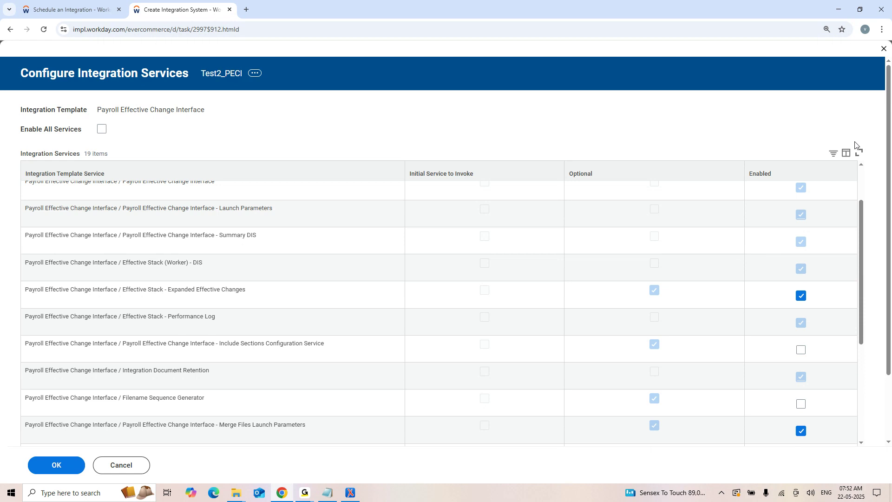
pyautogui.scroll(-2, 855, 145)
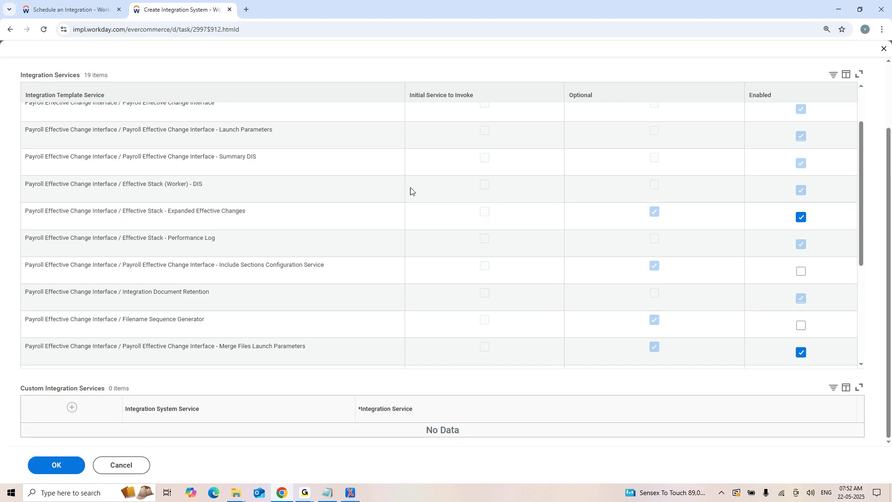
pyautogui.scroll(-2, 256, 352)
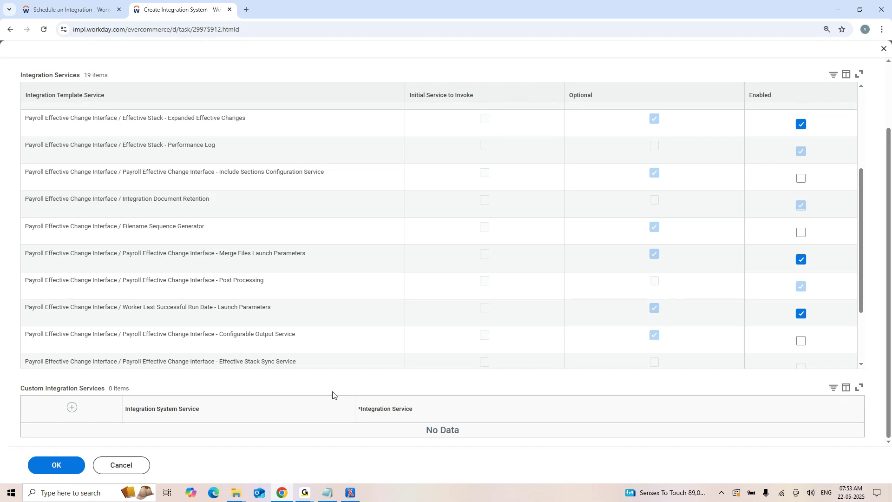
pyautogui.click(304, 494)
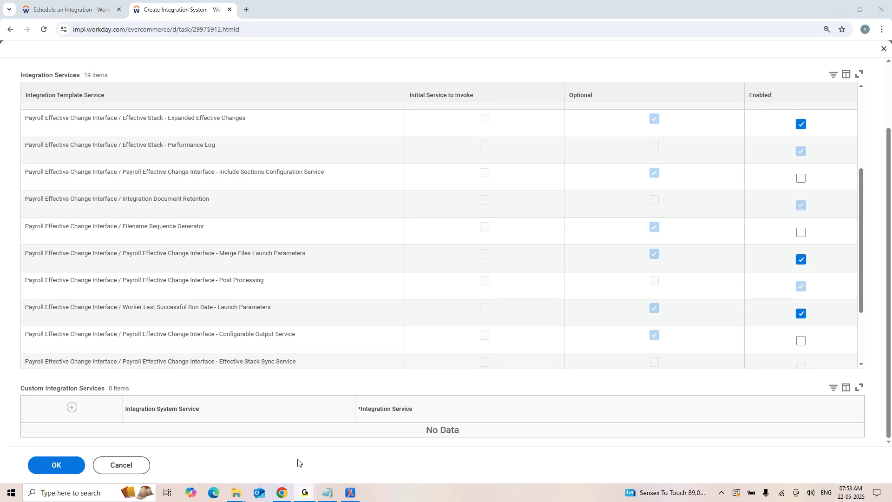
pyautogui.click(280, 494)
pyautogui.scroll(3, 225, 353)
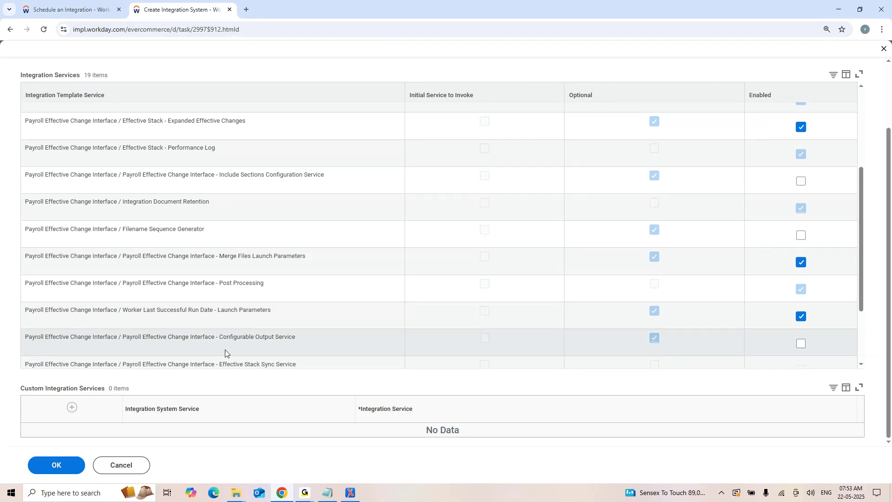
pyautogui.scroll(2, 546, 280)
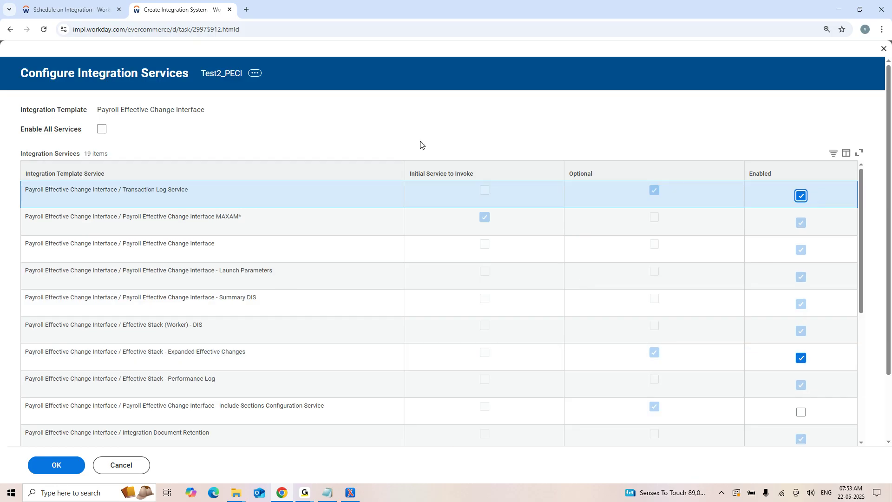
pyautogui.click(61, 467)
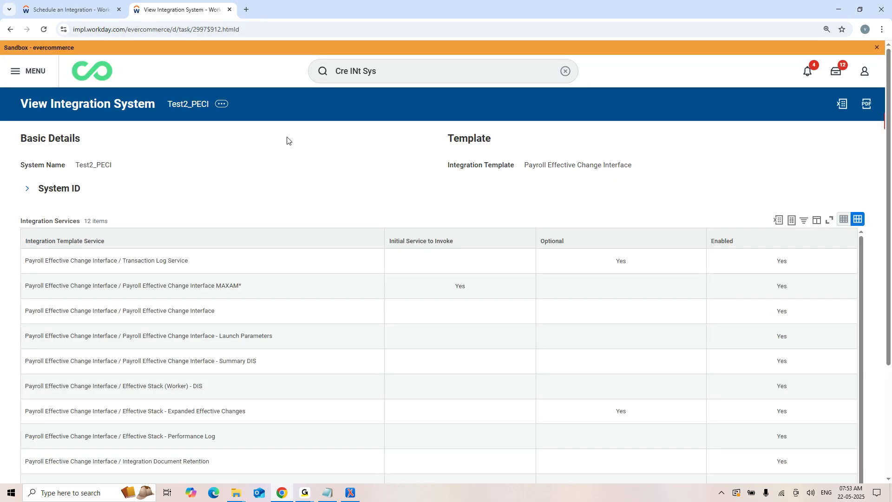
# Step: Read the errors and alert reported for Test2_PECI, highlighting the Payroll Country attribute, and close the message
pyautogui.click(823, 120)
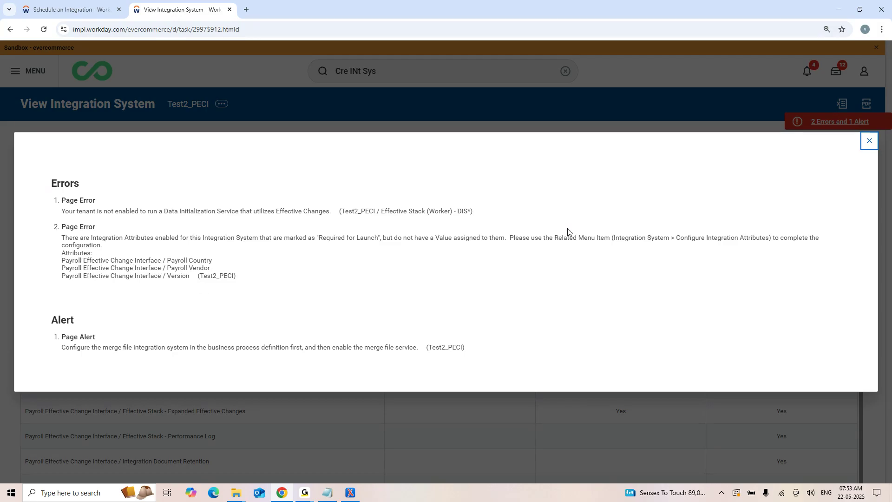
pyautogui.moveTo(166, 261); pyautogui.dragTo(223, 261)
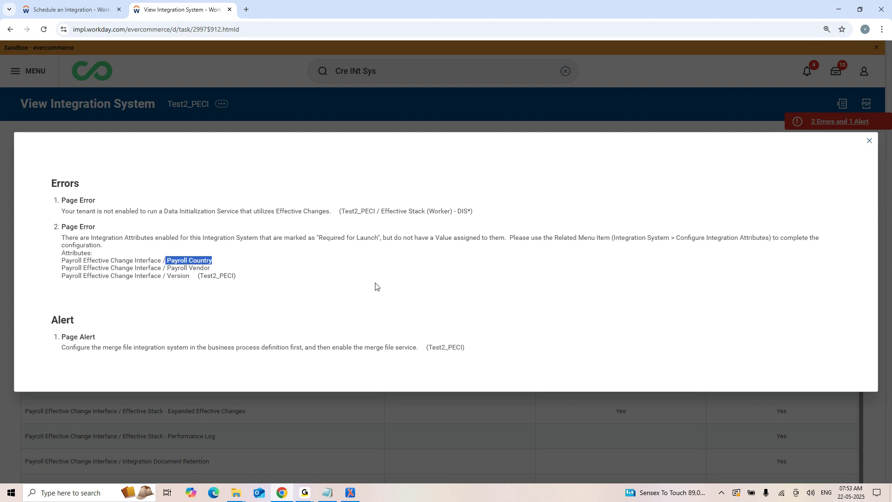
pyautogui.click(870, 141)
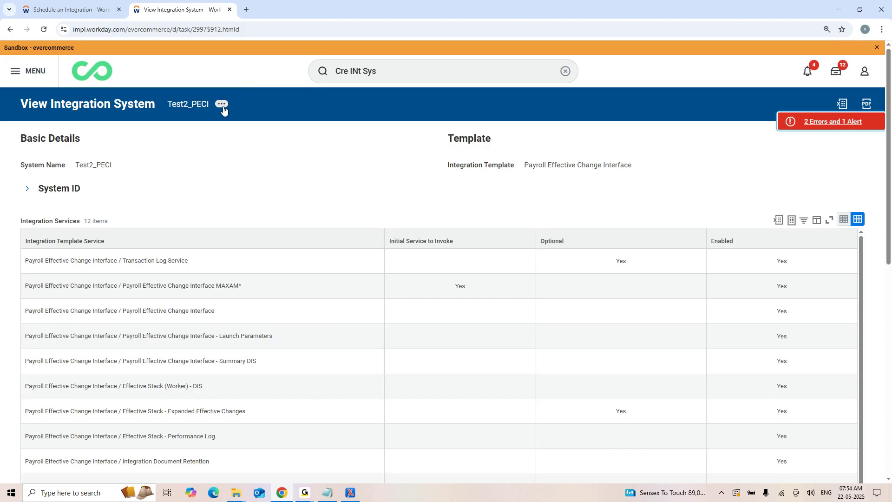
# Step: Open Configure Integration Attributes for Test2_PECI and search the page for Payroll Country
pyautogui.click(222, 106)
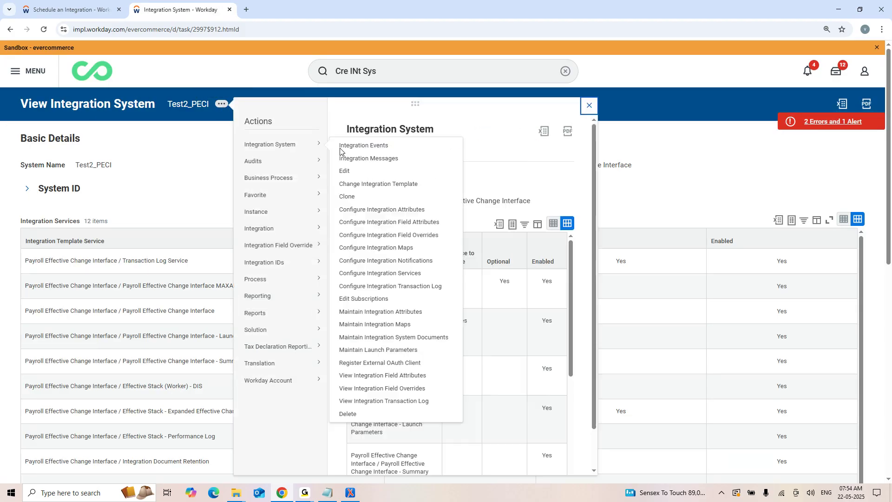
pyautogui.click(211, 158)
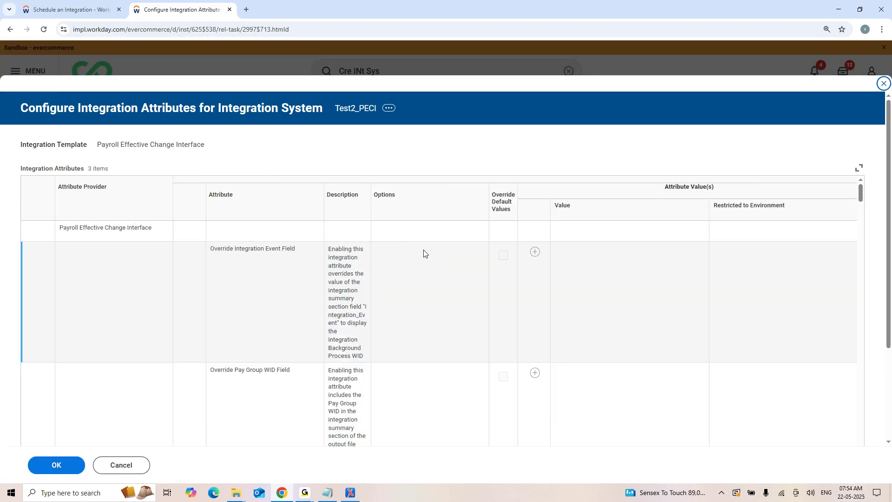
pyautogui.hotkey('ctrl', 'f')
pyautogui.write('Payr')
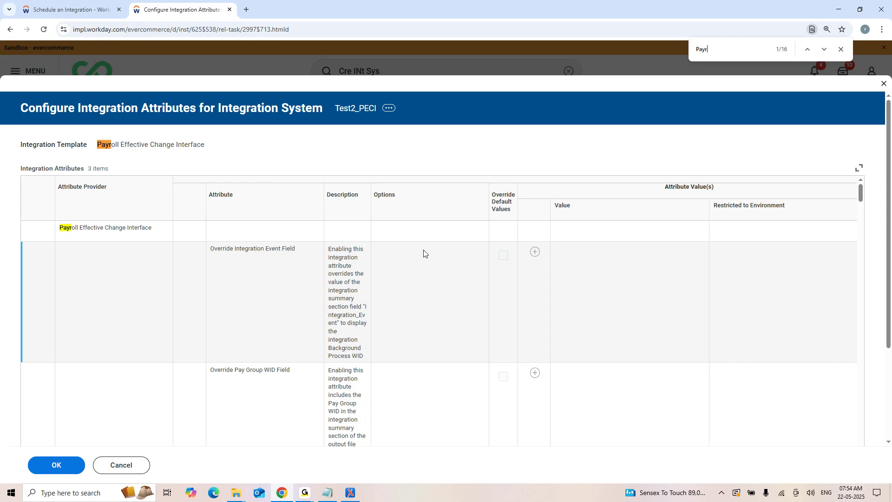
pyautogui.write('oll Country')
pyautogui.scroll(-3, 423, 253)
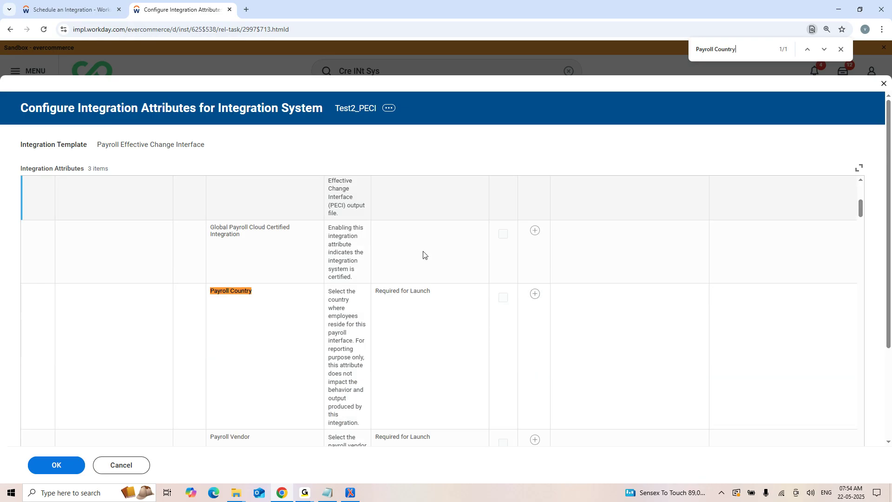
# Step: Add a value row to the Payroll Country attribute and set it to United States of America
pyautogui.click(535, 293)
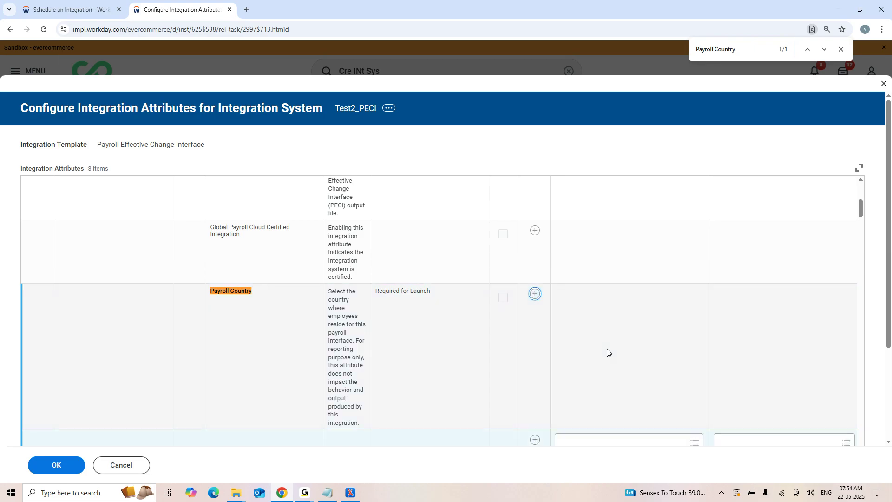
pyautogui.click(619, 307)
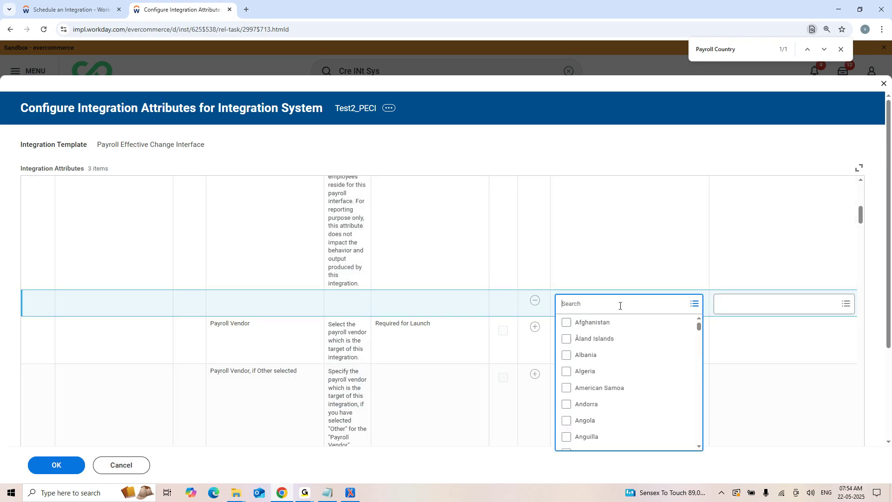
pyautogui.scroll(-10, 630, 368)
pyautogui.moveTo(702, 340); pyautogui.dragTo(702, 444)
pyautogui.scroll(3, 611, 405)
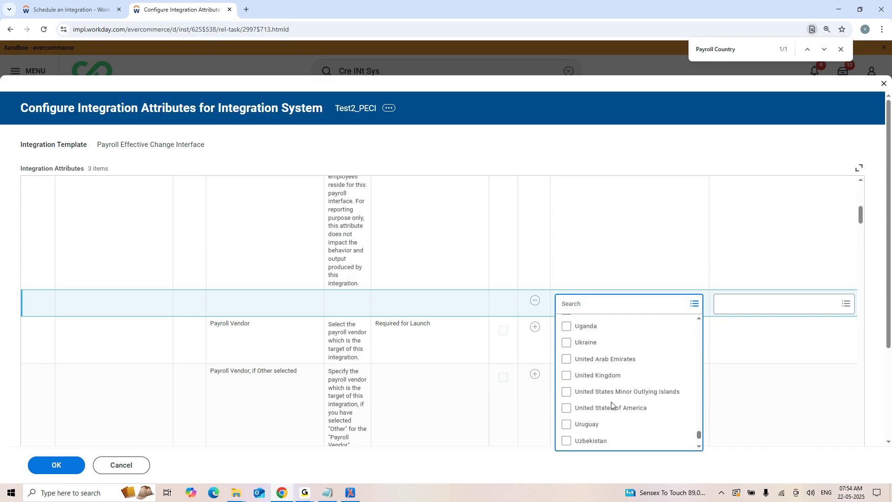
pyautogui.scroll(1, 611, 405)
pyautogui.scroll(-2, 618, 390)
pyautogui.click(623, 372)
pyautogui.click(371, 304)
# Step: Add a value row to the Version attribute and set it to 1
pyautogui.scroll(6, 426, 337)
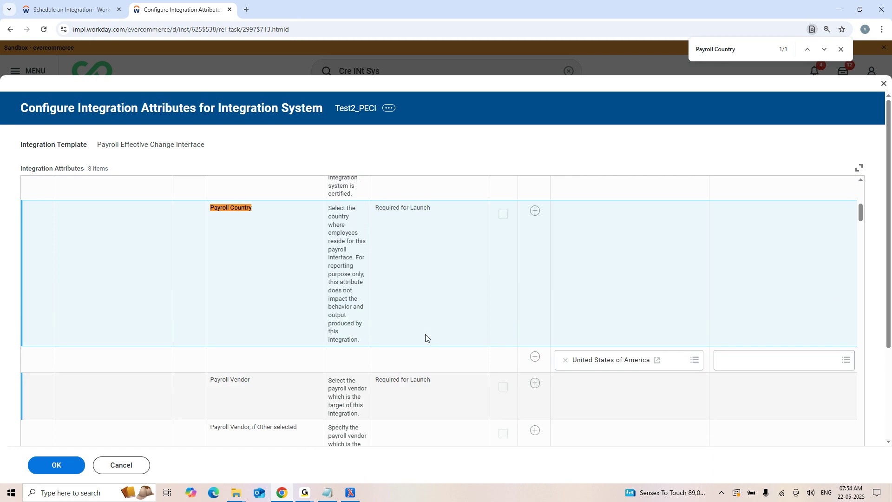
pyautogui.click(535, 298)
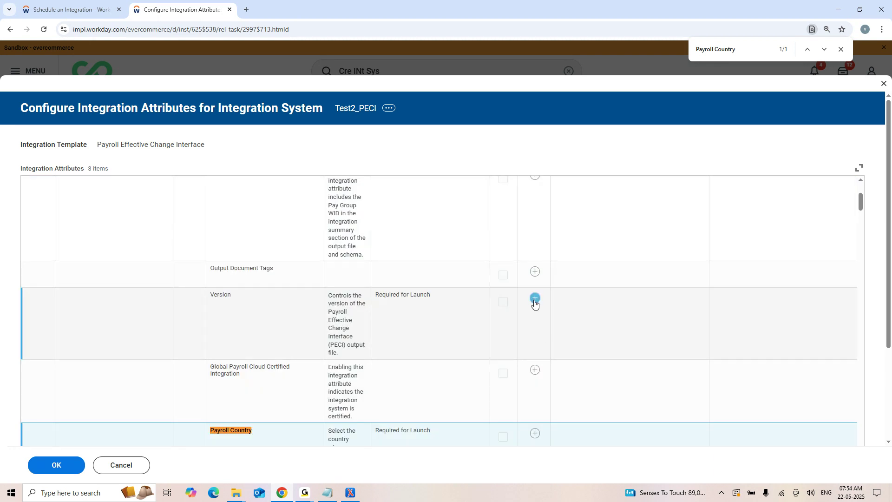
pyautogui.click(603, 349)
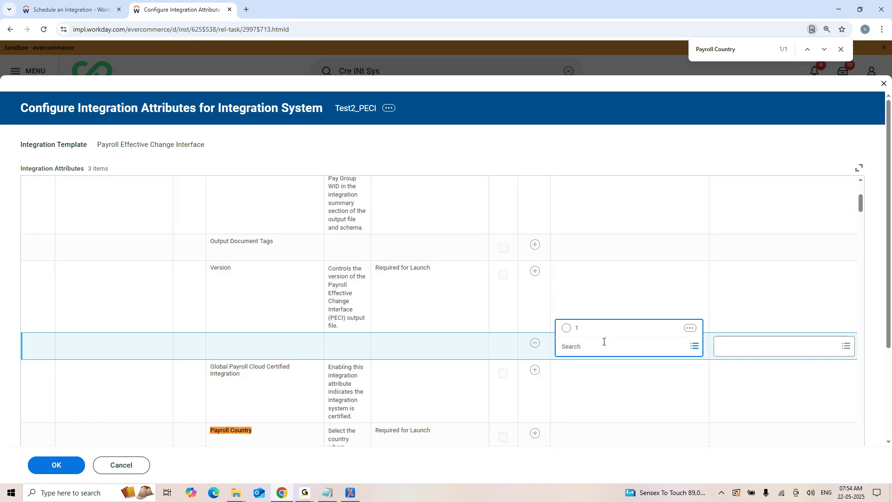
pyautogui.click(593, 325)
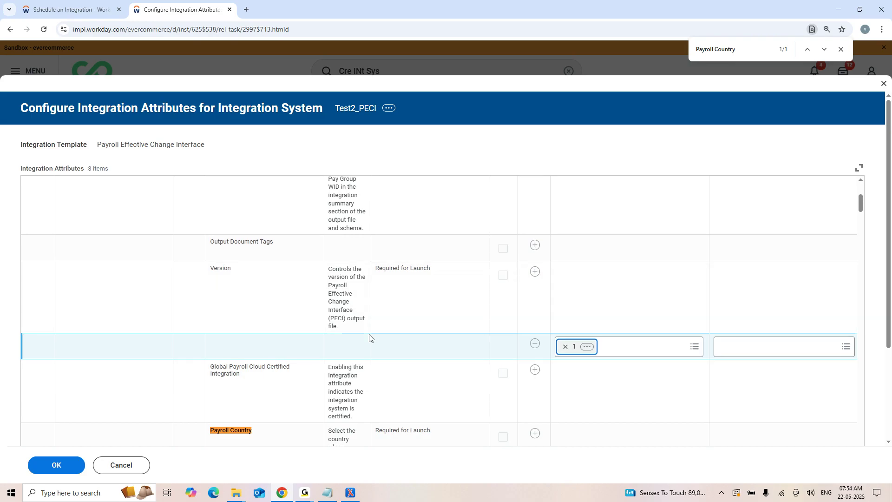
# Step: Search the integration attributes page for Payroll vendor
pyautogui.click(746, 51)
pyautogui.press('BackSpace')
pyautogui.press('BackSpace')
pyautogui.press('BackSpace')
pyautogui.press('BackSpace')
pyautogui.press('BackSpace')
pyautogui.press('BackSpace')
pyautogui.write('vendo')
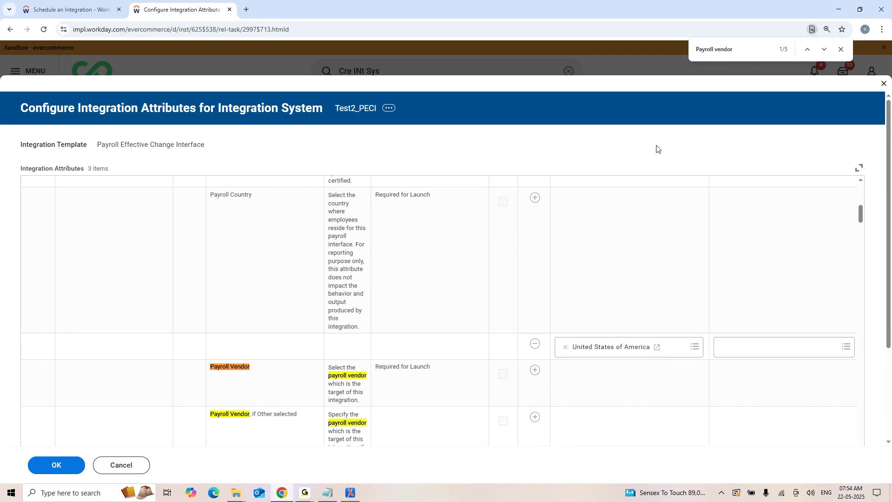
# Step: Add a value row to the Payroll Vendor attribute and set it to ADP
pyautogui.click(535, 370)
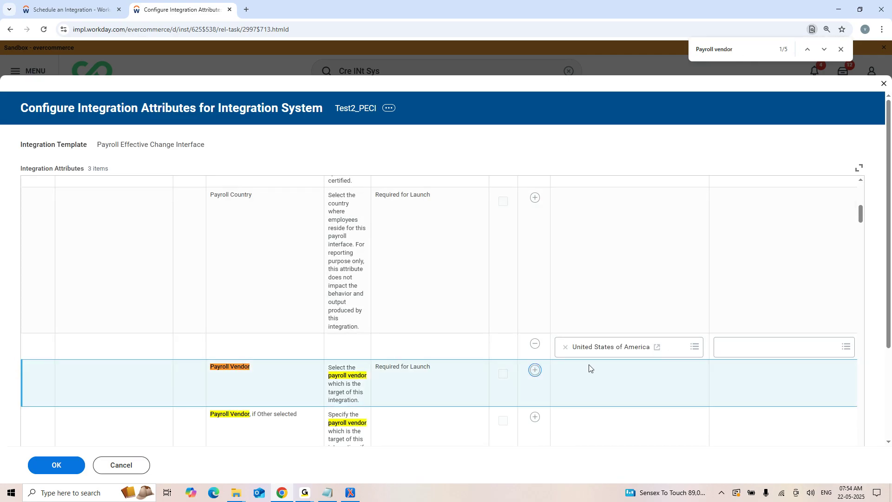
pyautogui.scroll(-2, 609, 358)
pyautogui.click(610, 329)
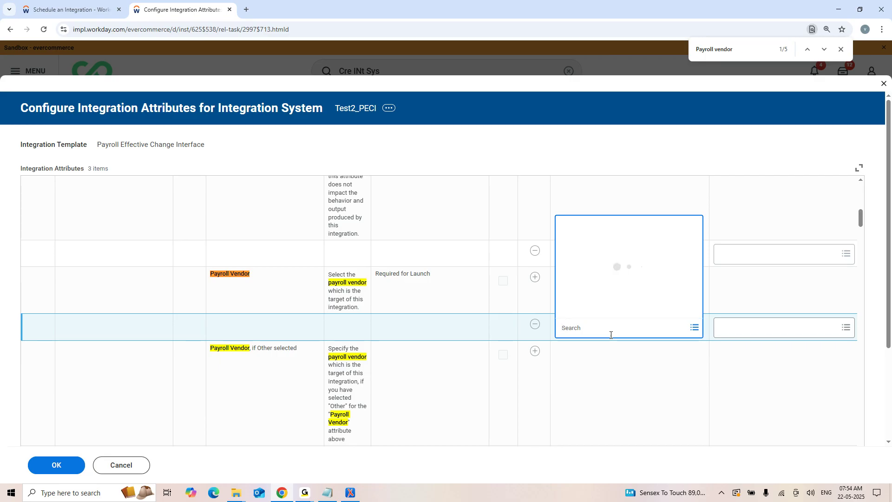
pyautogui.scroll(-1, 612, 261)
pyautogui.scroll(-2, 612, 261)
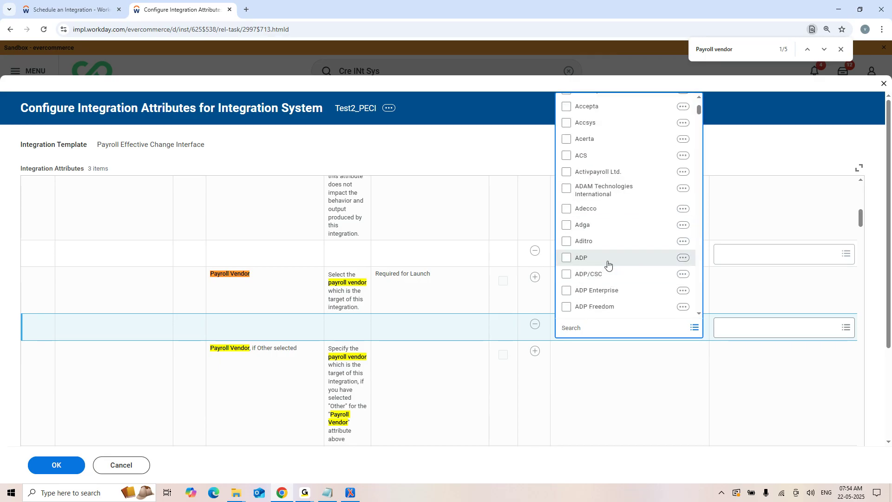
pyautogui.click(627, 257)
pyautogui.click(753, 156)
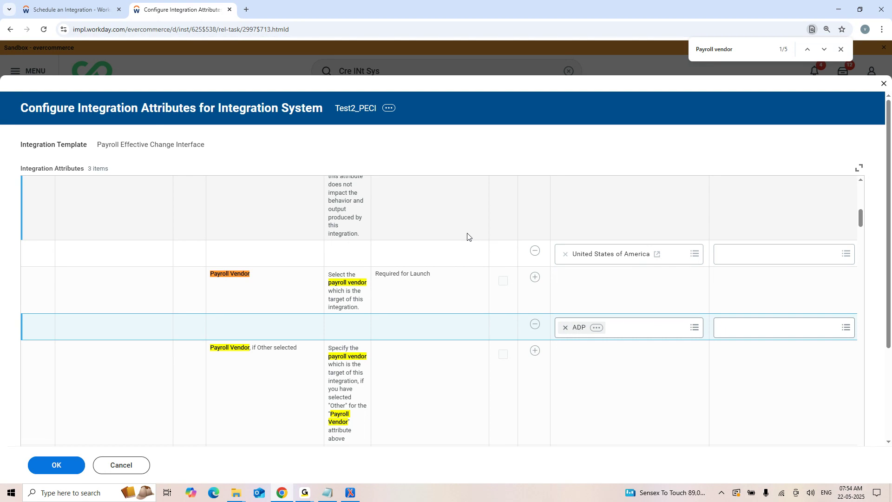
# Step: Search the page for Additional Pay Periods and go to the Number of Additional Pay Periods attribute
pyautogui.scroll(-3, 483, 255)
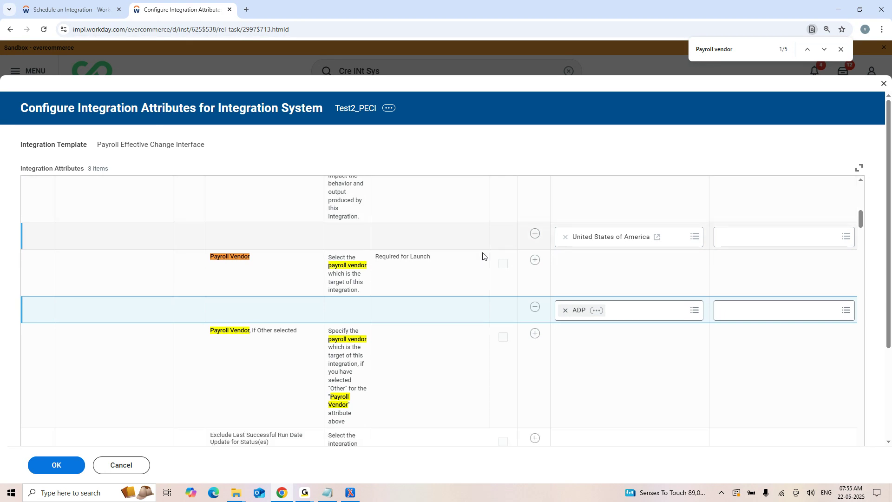
pyautogui.scroll(10, 482, 259)
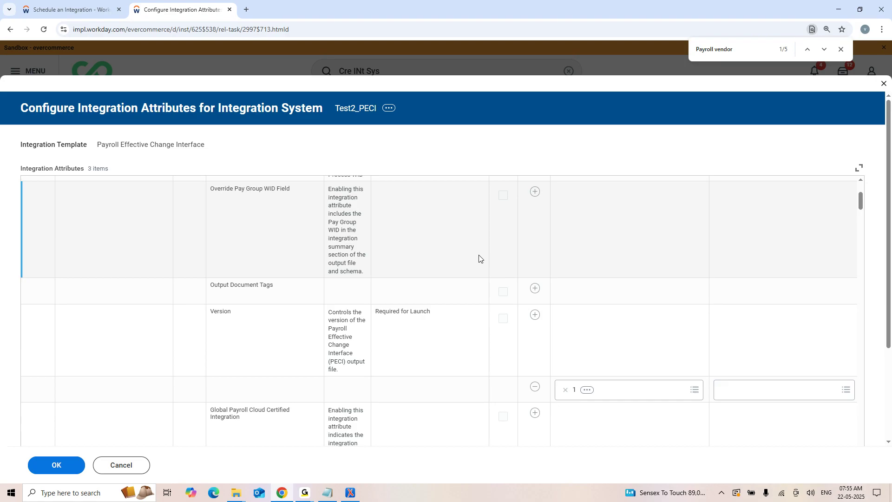
pyautogui.click(754, 50)
pyautogui.press('BackSpace')
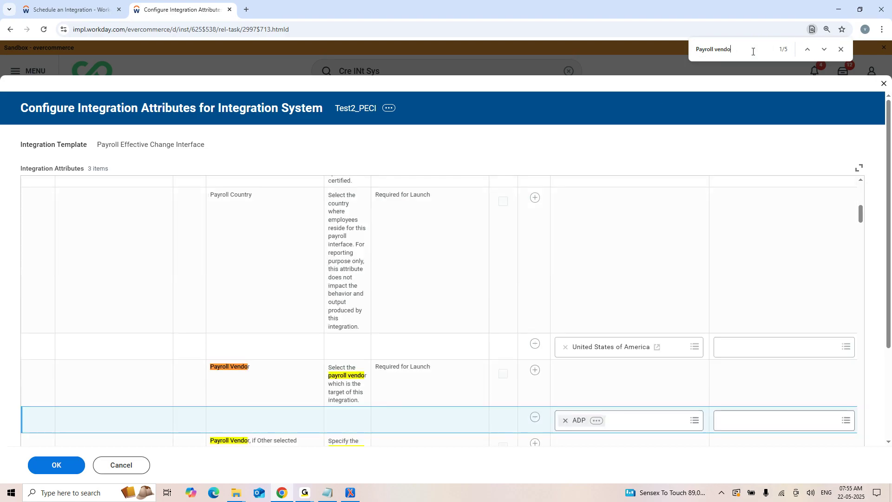
pyautogui.hotkey('ctrl', 'a')
pyautogui.press('BackSpace')
pyautogui.write('Add')
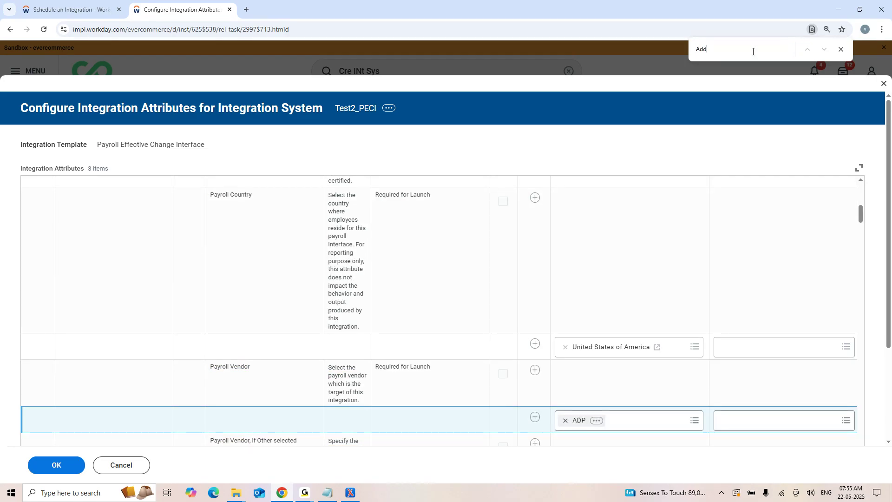
pyautogui.write('iti')
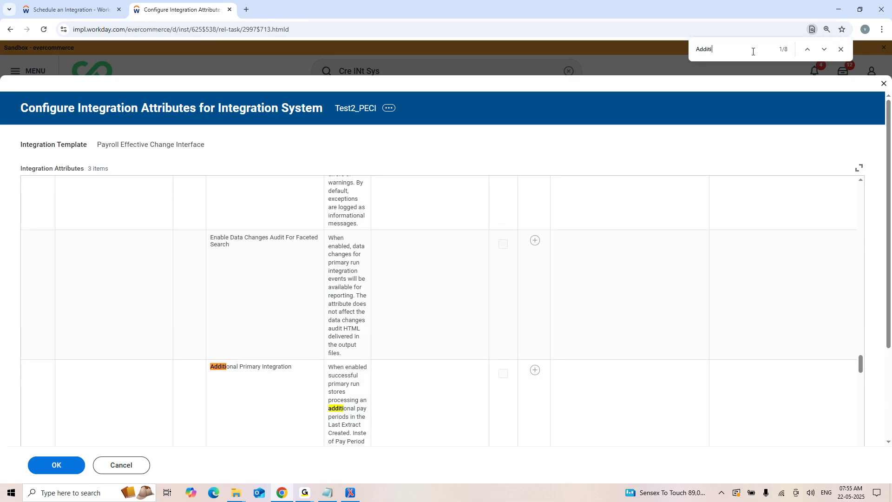
pyautogui.write('onal Pay Periods')
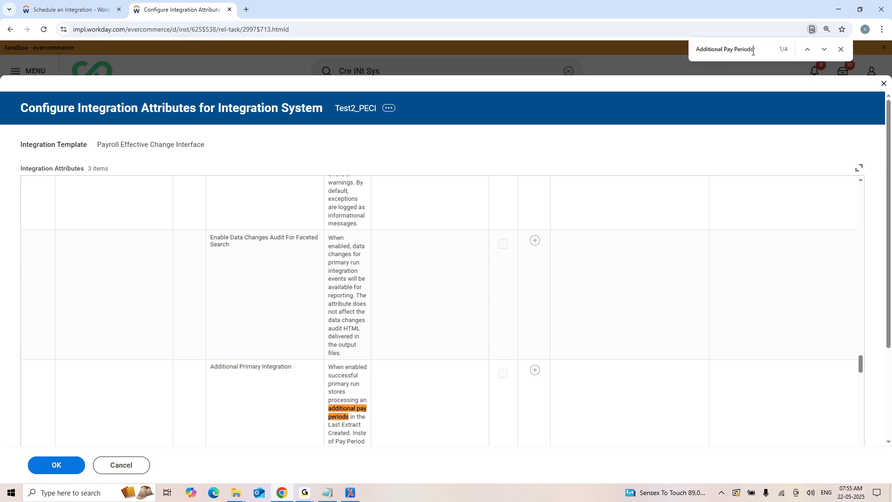
pyautogui.press('Return')
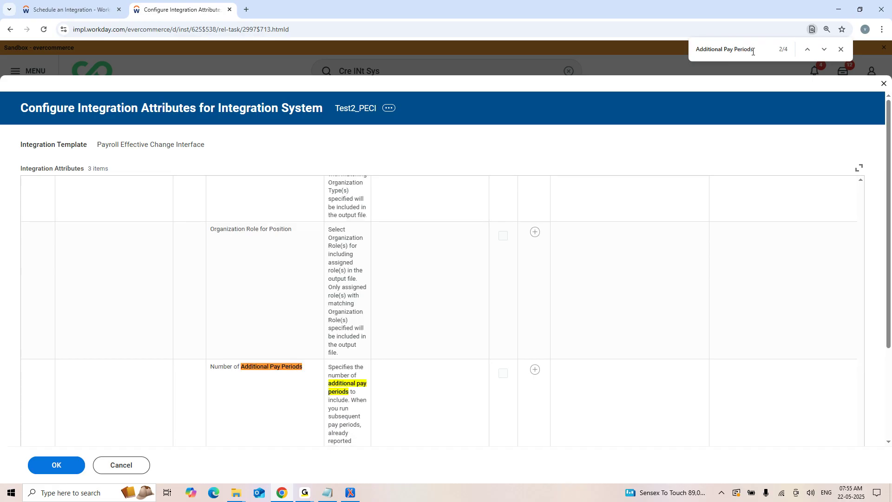
pyautogui.scroll(-4, 446, 295)
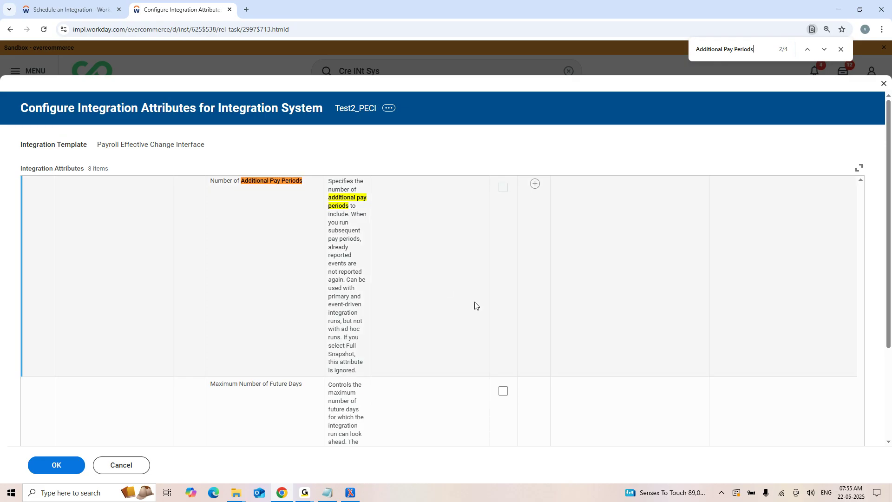
# Step: Add a value row to Number of Additional Pay Periods, remove it again, and save the attribute configuration
pyautogui.click(535, 184)
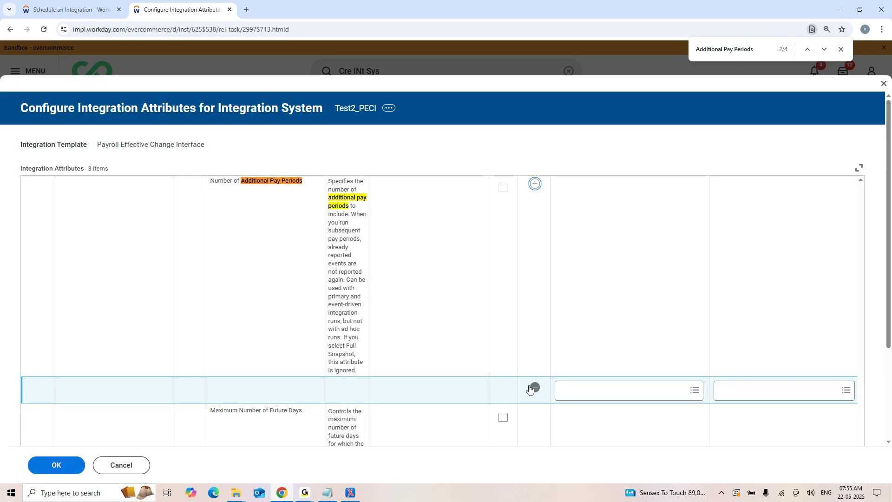
pyautogui.click(534, 388)
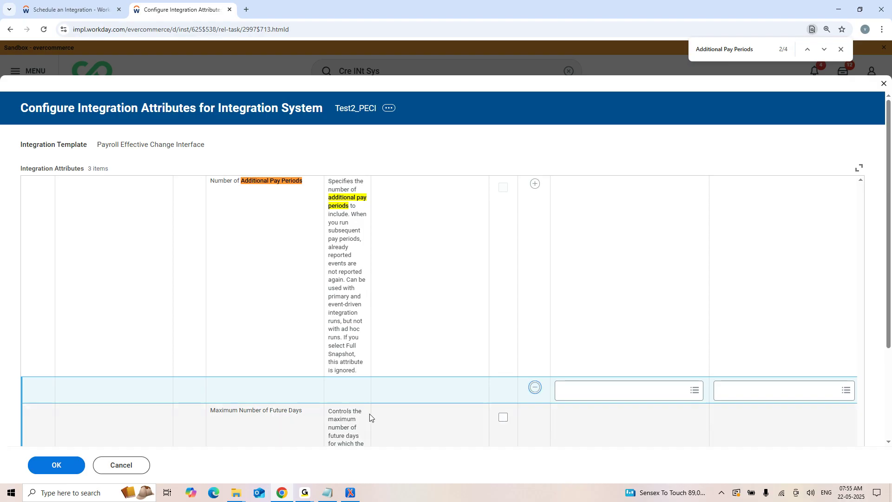
pyautogui.click(74, 465)
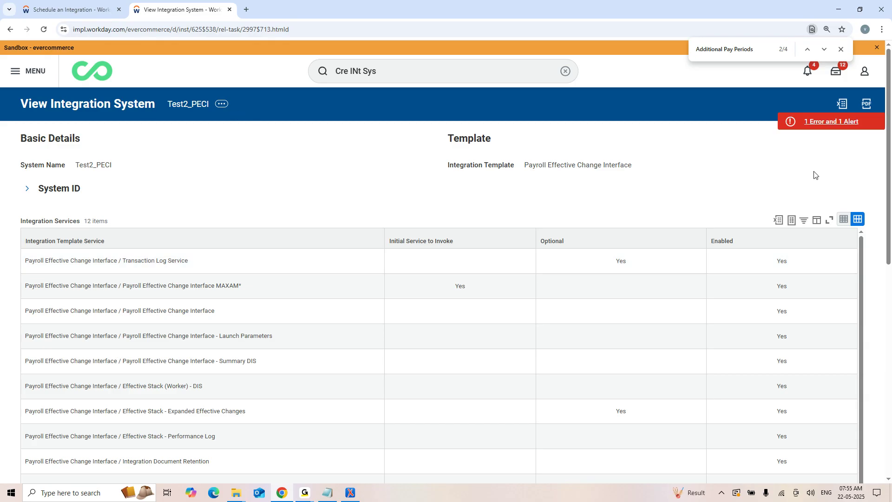
# Step: Read the error and alert for Test2_PECI, highlighting the Data Initialization Service and Effective Stack text, and close the message
pyautogui.click(827, 120)
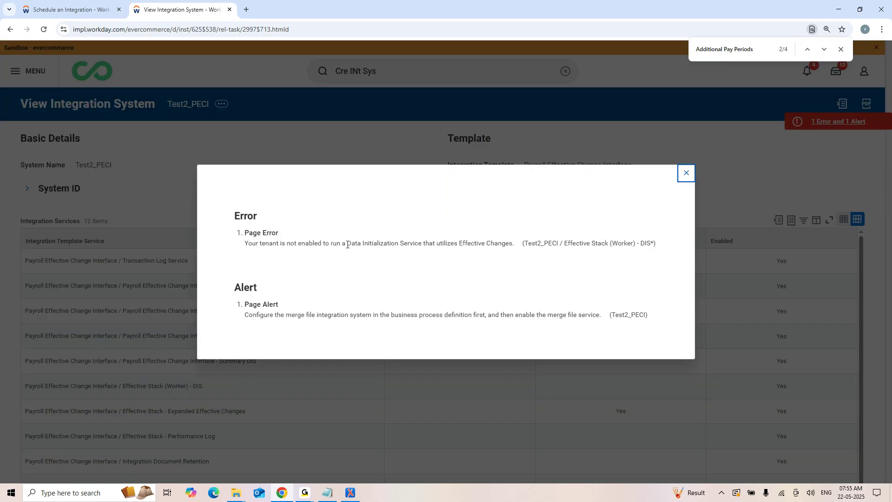
pyautogui.moveTo(347, 244); pyautogui.dragTo(514, 244)
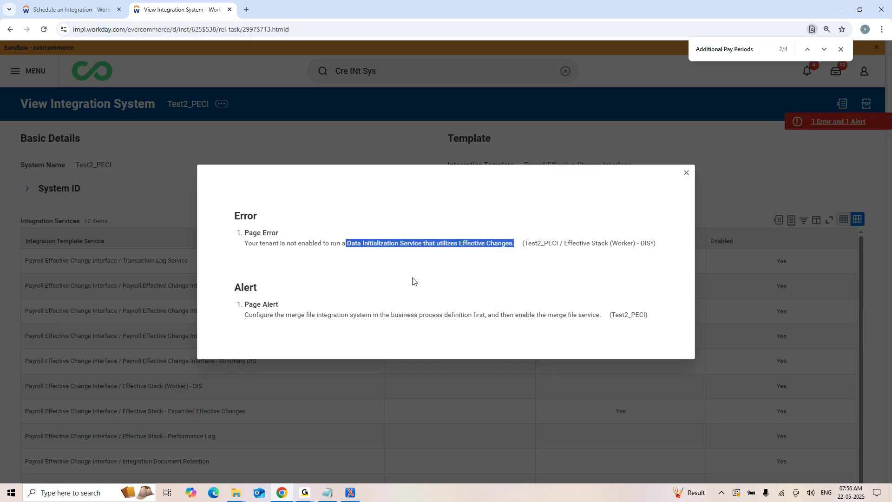
pyautogui.moveTo(562, 244); pyautogui.dragTo(618, 246)
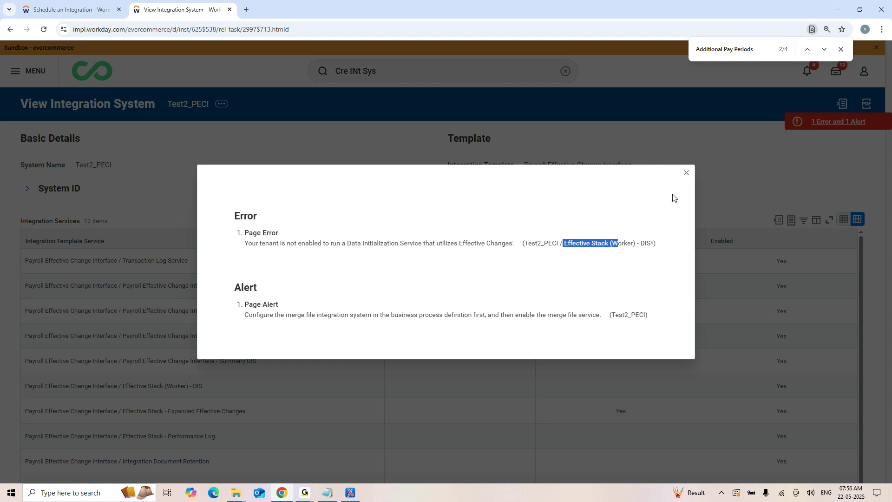
pyautogui.click(627, 264)
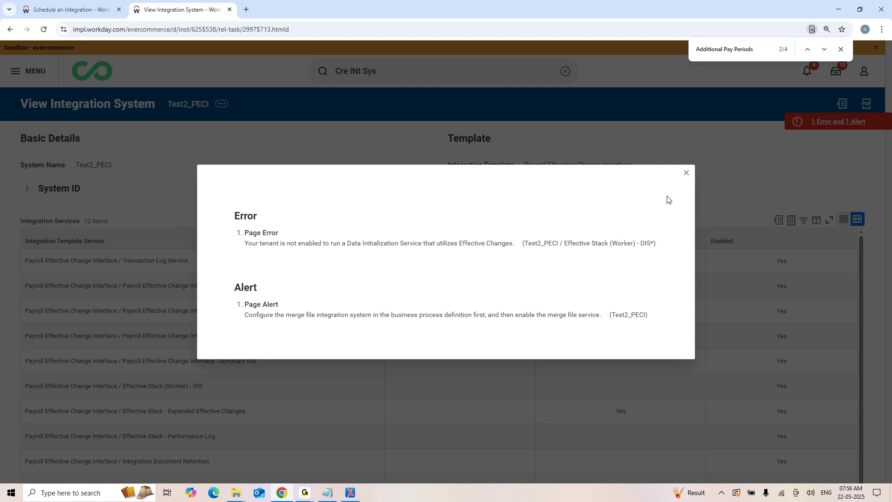
pyautogui.click(687, 172)
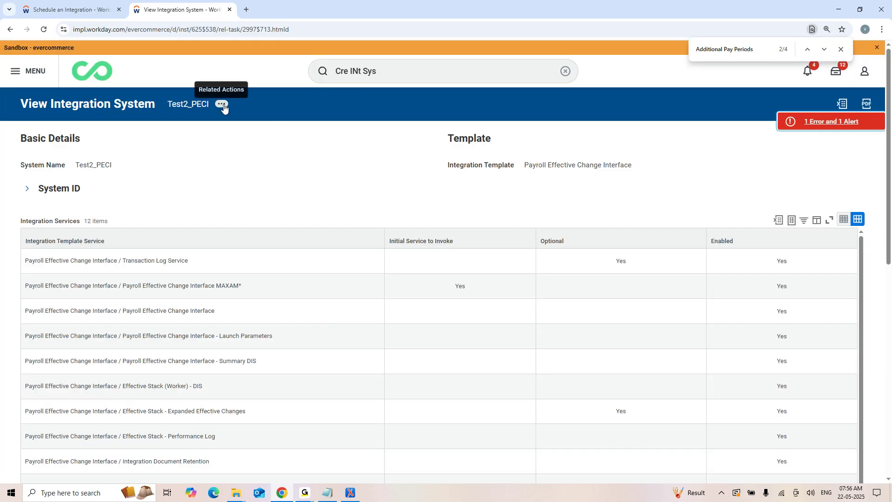
# Step: Disable the Effective Stack - Expanded Effective Changes service for Test2_PECI, save, and recheck the system's error and alert details
pyautogui.click(222, 104)
pyautogui.moveTo(267, 148)
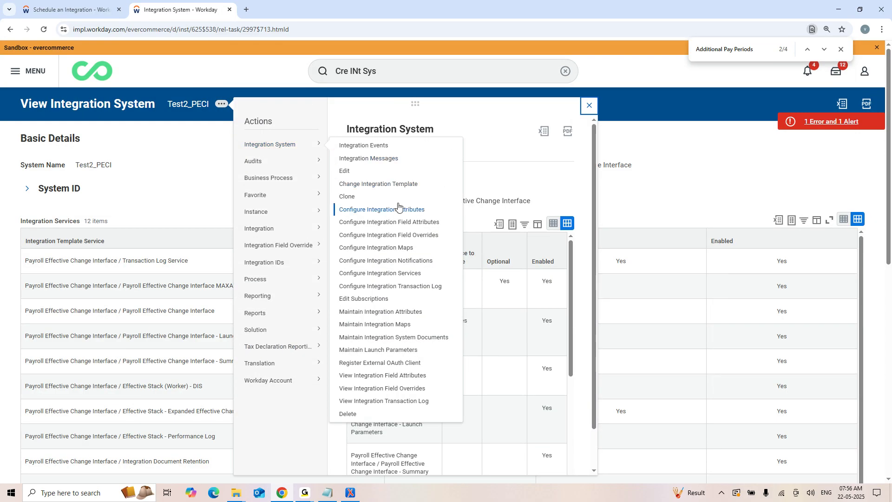
pyautogui.click(384, 274)
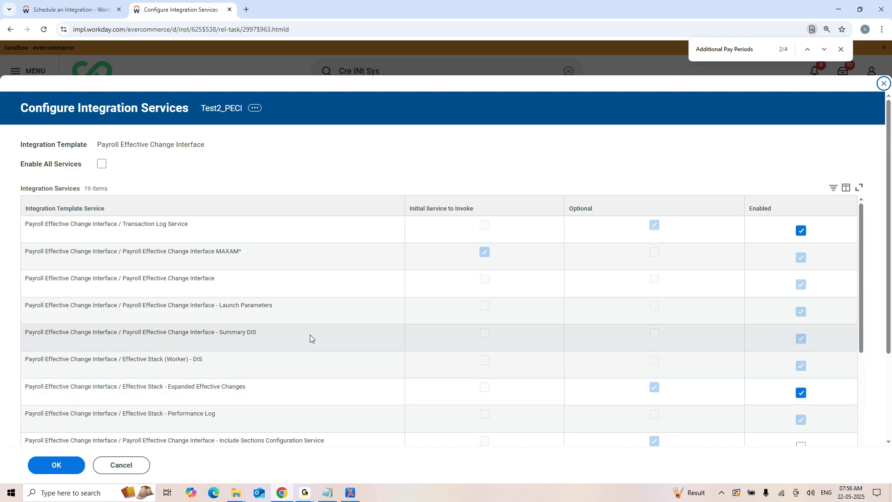
pyautogui.scroll(-4, 319, 336)
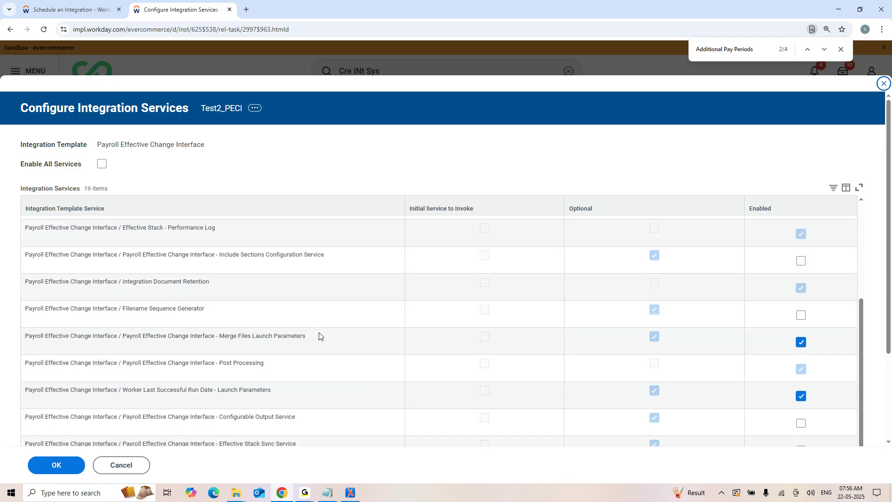
pyautogui.scroll(-2, 319, 335)
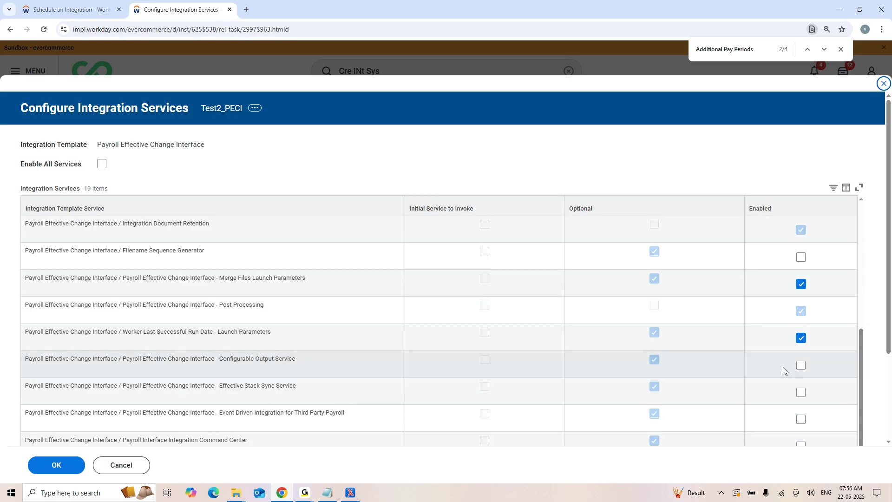
pyautogui.scroll(5, 651, 340)
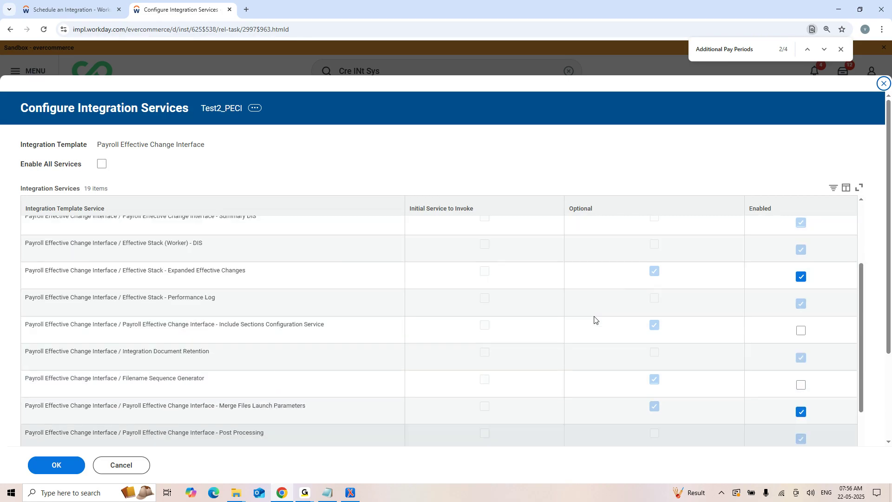
pyautogui.click(801, 381)
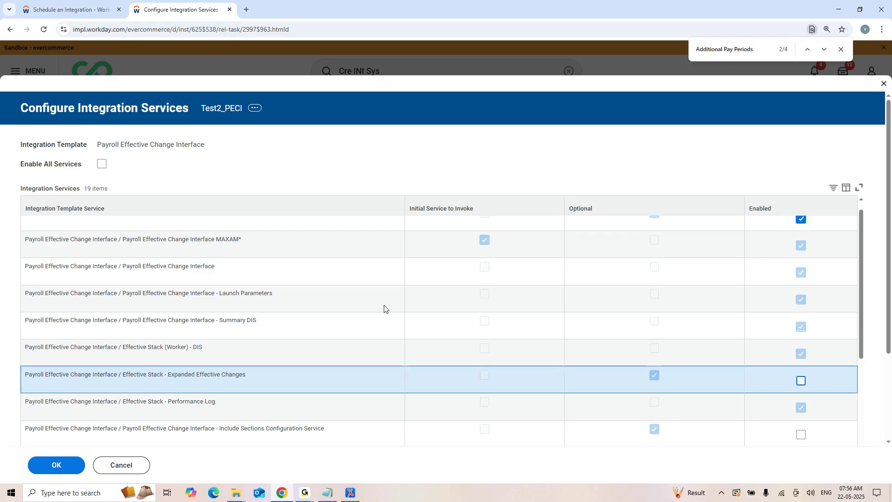
pyautogui.scroll(-10, 400, 312)
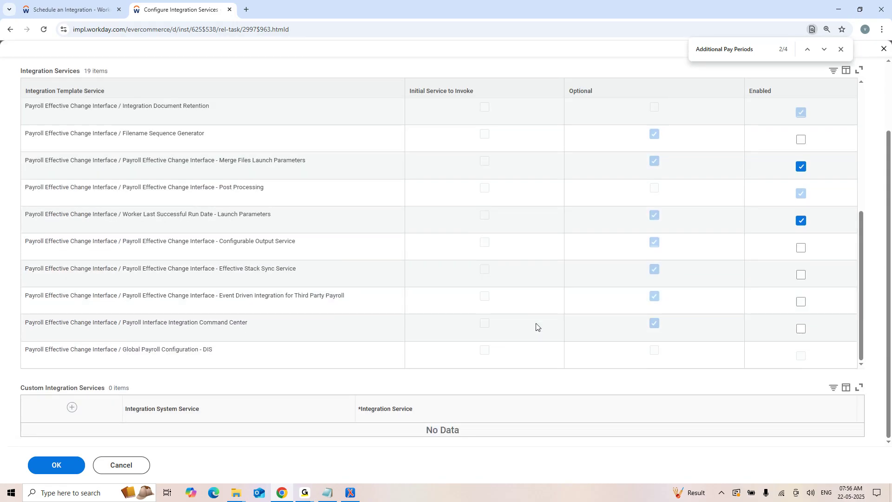
pyautogui.scroll(5, 536, 325)
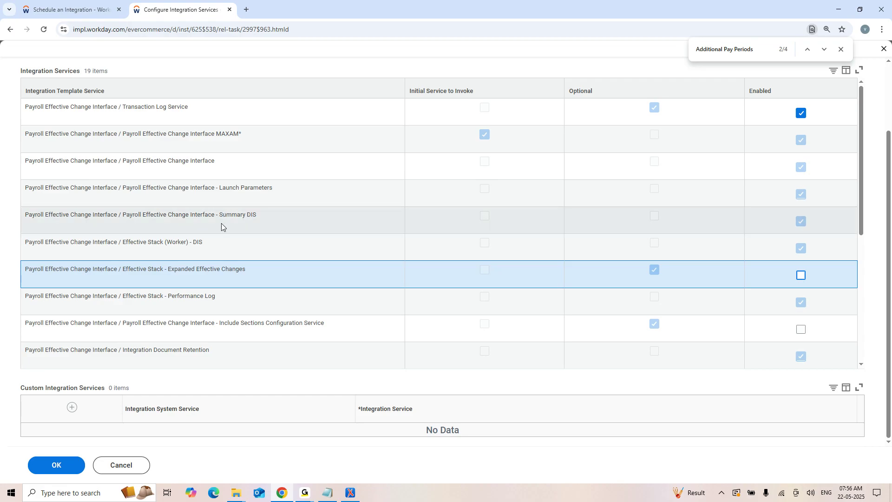
pyautogui.click(59, 465)
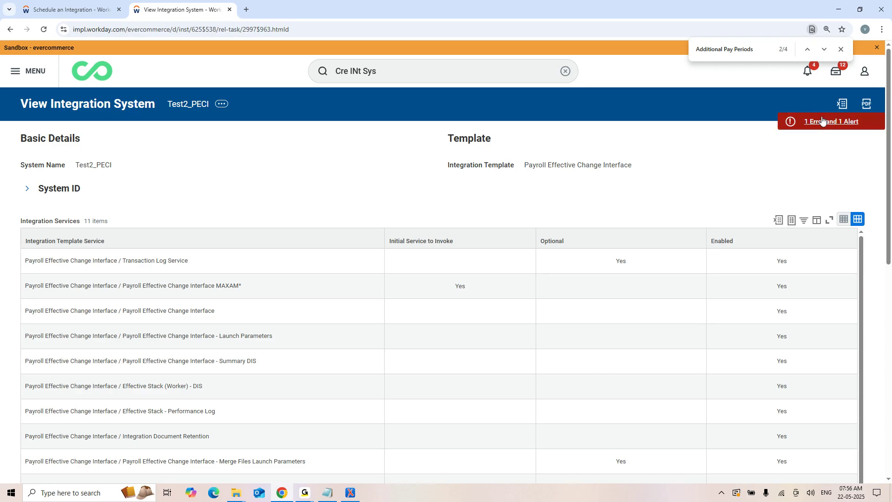
pyautogui.click(806, 121)
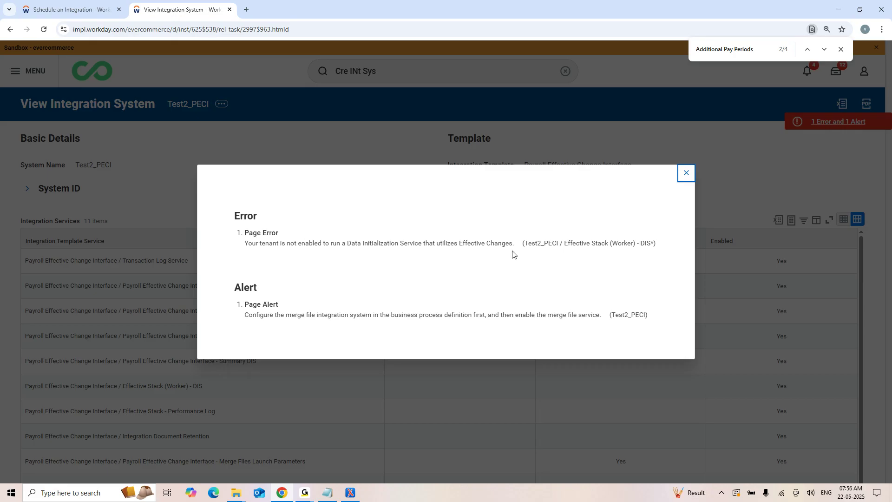
pyautogui.click(685, 174)
# Step: Open Configure Integration Field Attributes for Test2_PECI and look through the Pay Group Summary field configuration
pyautogui.click(222, 105)
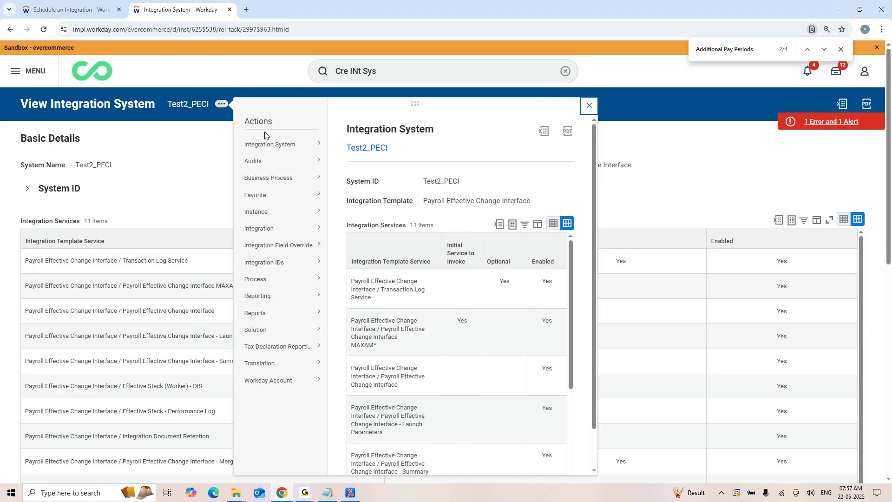
pyautogui.moveTo(279, 161)
pyautogui.moveTo(264, 145)
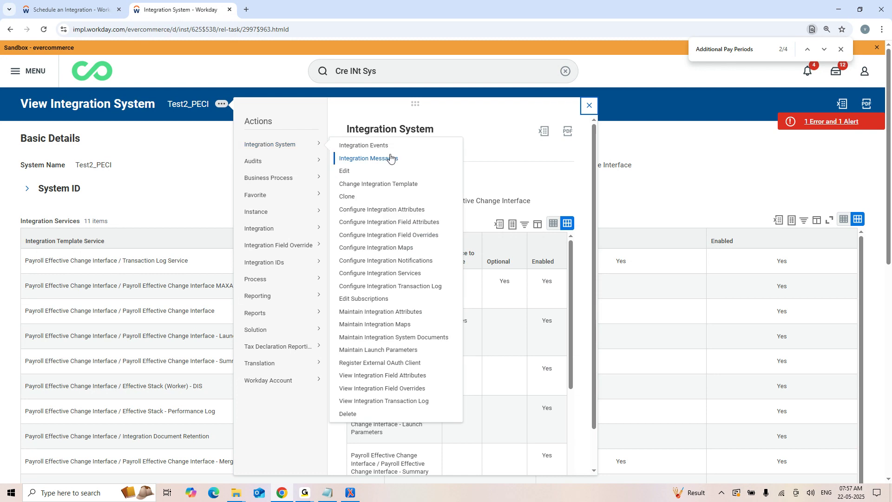
pyautogui.click(409, 223)
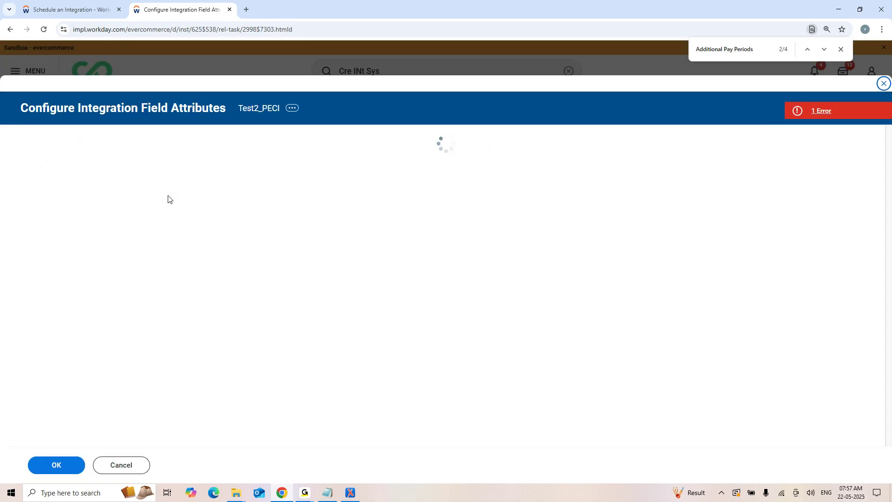
pyautogui.scroll(-2, 331, 240)
pyautogui.scroll(-2, 331, 240)
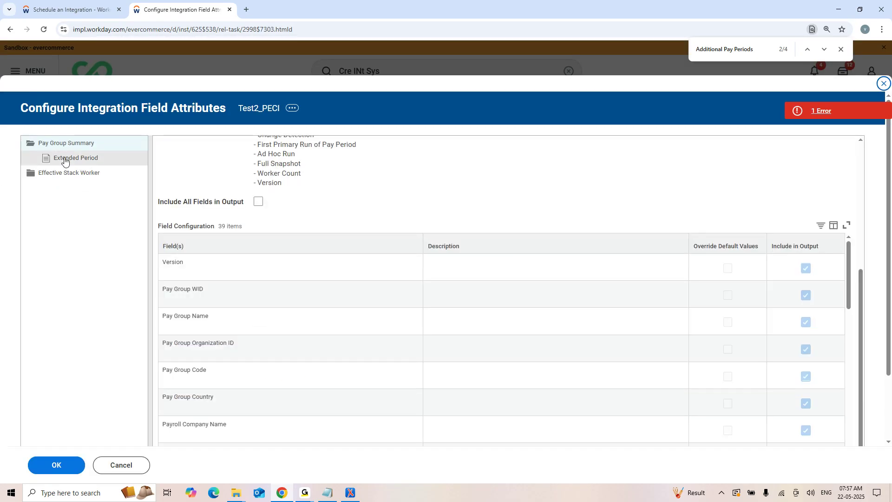
# Step: Look through the Effective Stack Worker data sections and their field configuration, and save the integration field attributes
pyautogui.click(65, 173)
pyautogui.scroll(-3, 74, 302)
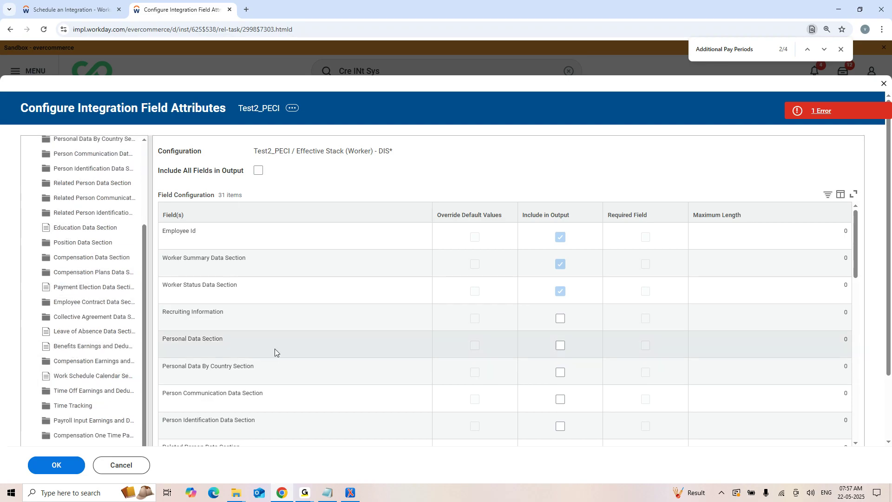
pyautogui.scroll(-8, 539, 357)
pyautogui.scroll(-4, 542, 355)
pyautogui.scroll(10, 542, 355)
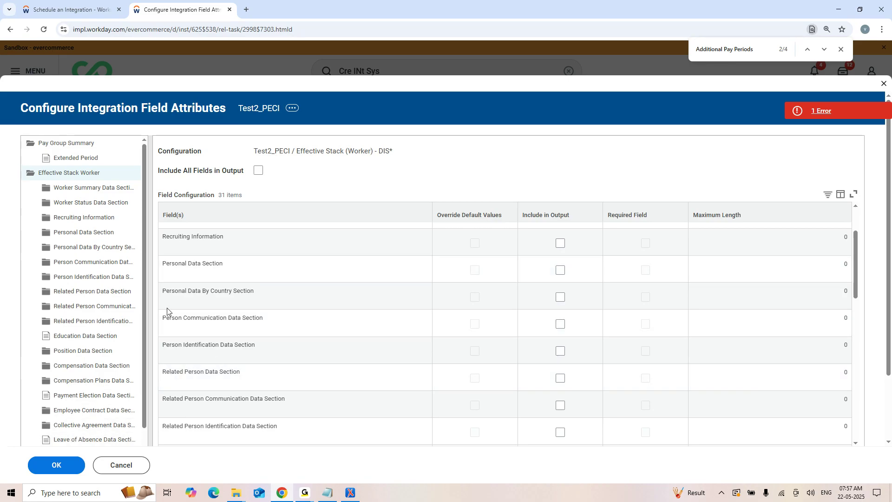
pyautogui.scroll(-1, 338, 310)
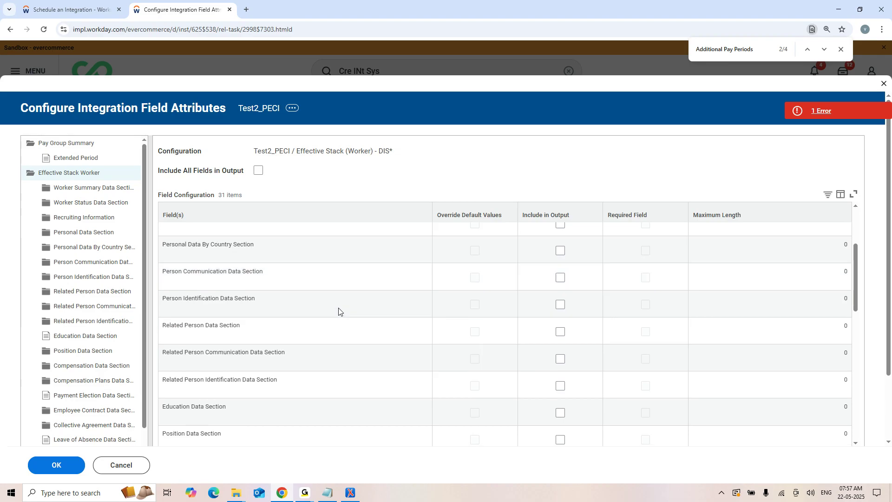
pyautogui.click(57, 465)
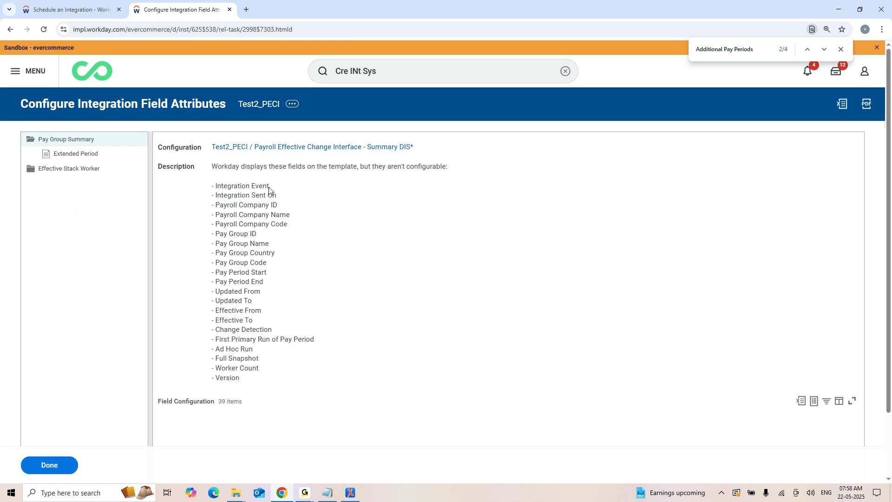
# Step: Try to launch the Test2_PECI integration with the Run Now frequency
pyautogui.click(293, 104)
pyautogui.moveTo(328, 221)
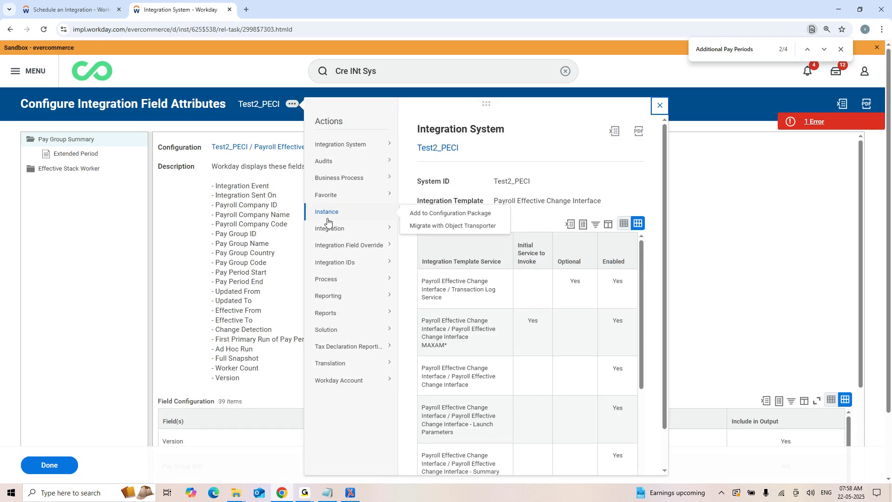
pyautogui.click(432, 231)
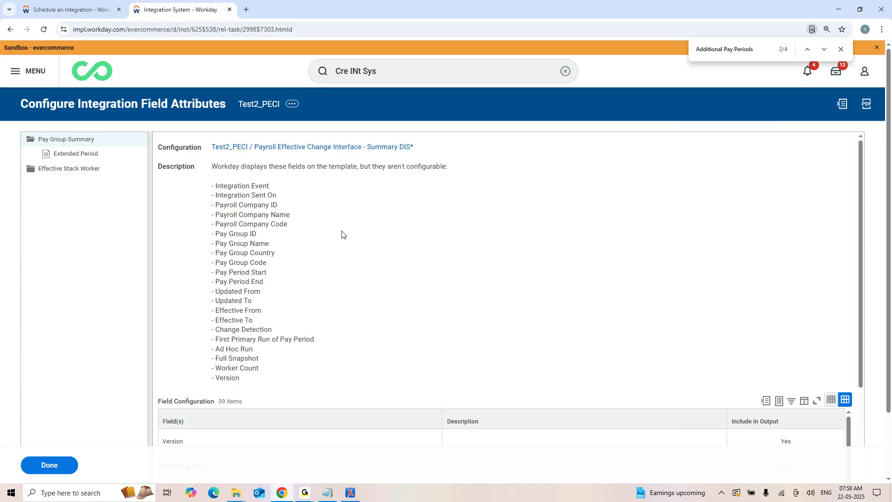
pyautogui.click(566, 270)
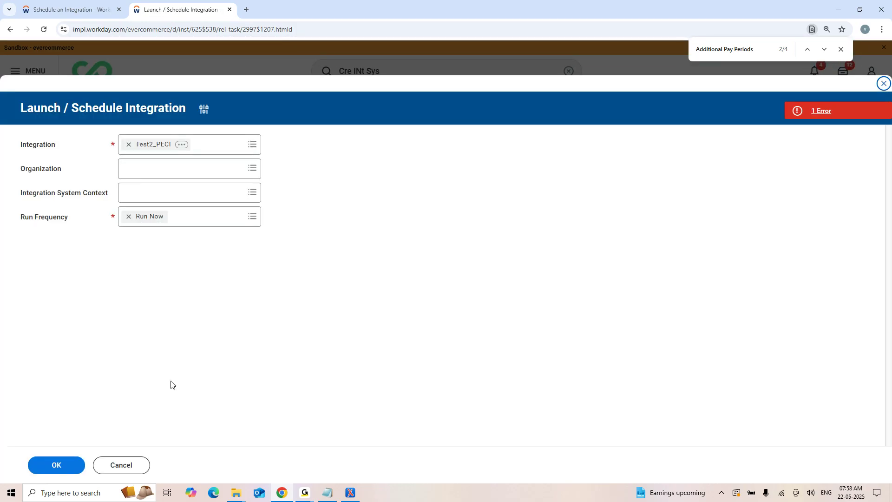
pyautogui.click(57, 465)
pyautogui.click(58, 465)
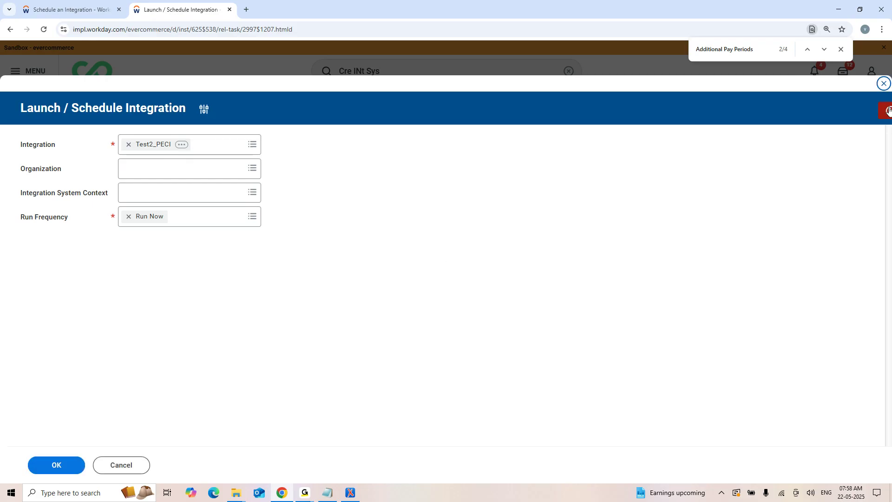
# Step: Read the launch error for Test2_PECI, highlighting the sentence about the Data Initialization Service, and close the message
pyautogui.click(848, 110)
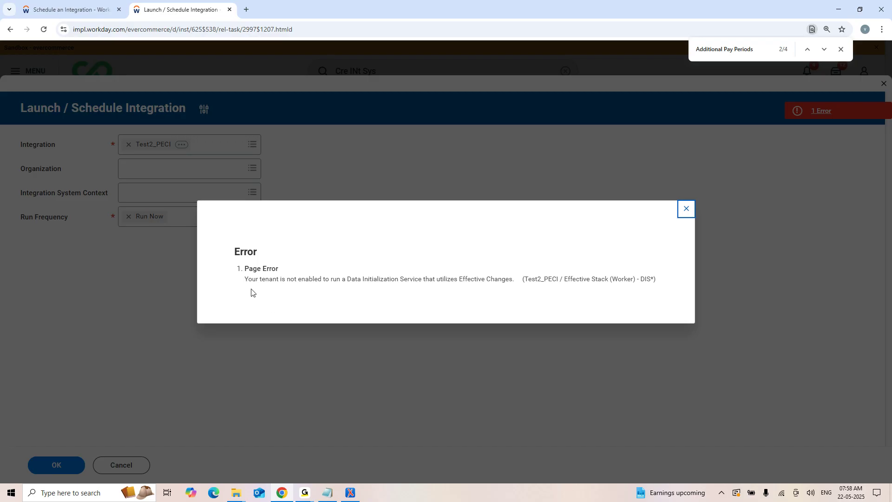
pyautogui.moveTo(245, 285); pyautogui.dragTo(528, 288)
pyautogui.click(340, 282)
pyautogui.moveTo(245, 279); pyautogui.dragTo(671, 275)
pyautogui.click(474, 255)
pyautogui.moveTo(245, 281); pyautogui.dragTo(514, 278)
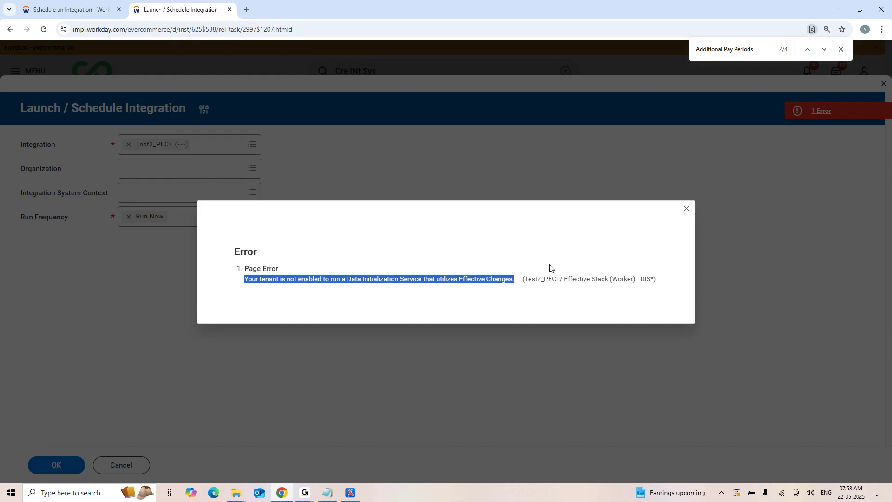
pyautogui.click(686, 209)
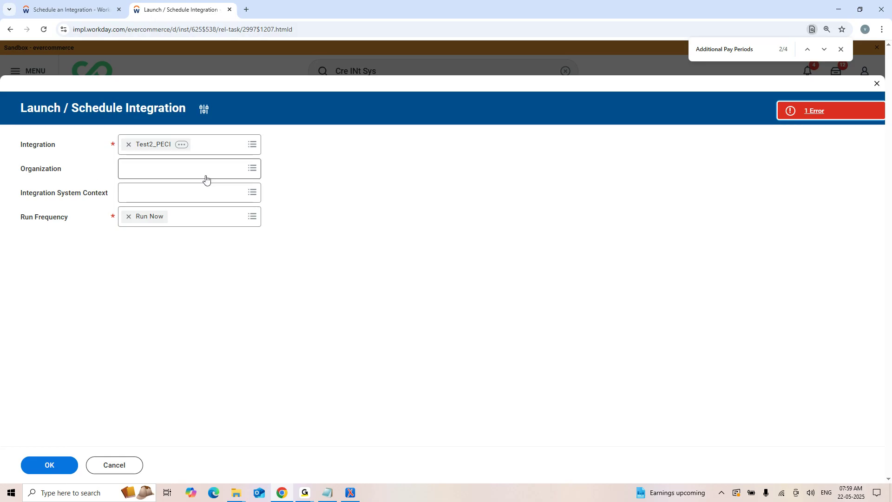
# Step: Switch to Oxygen XML Editor, examine the Summary and first Worker sections of the USA- Biweekly output file, and return to Workday
pyautogui.click(352, 496)
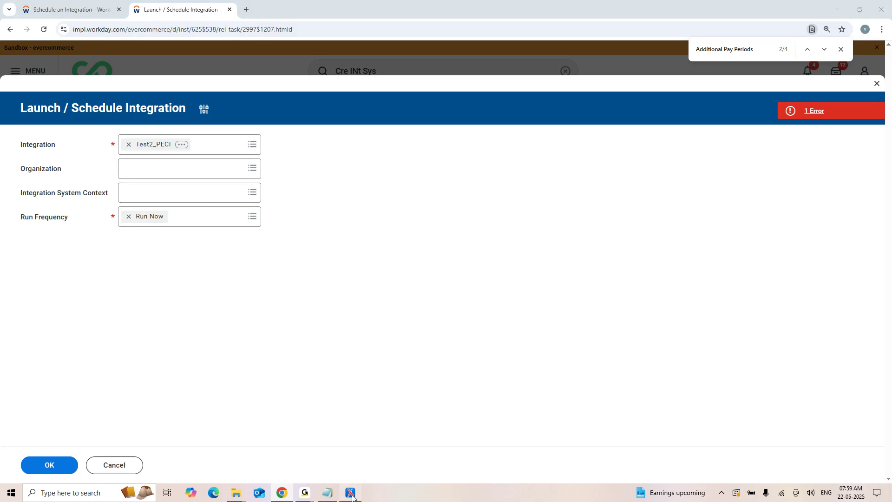
pyautogui.scroll(-3, 242, 252)
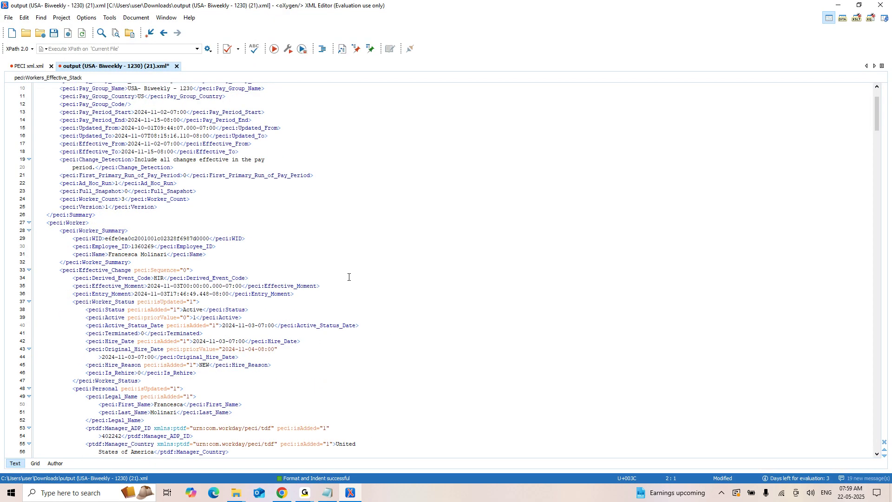
pyautogui.moveTo(877, 100)
pyautogui.mouseDown()
pyautogui.moveTo(878, 239)
pyautogui.moveTo(874, 95)
pyautogui.mouseUp()
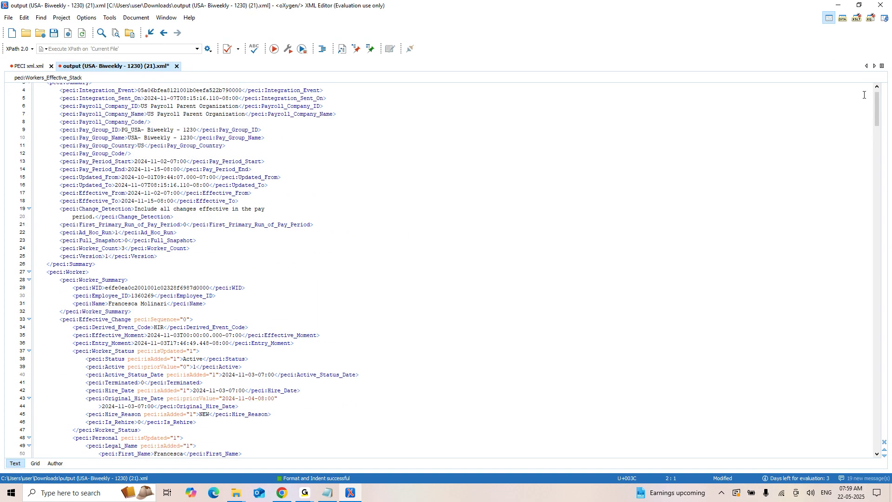
pyautogui.scroll(1, 214, 318)
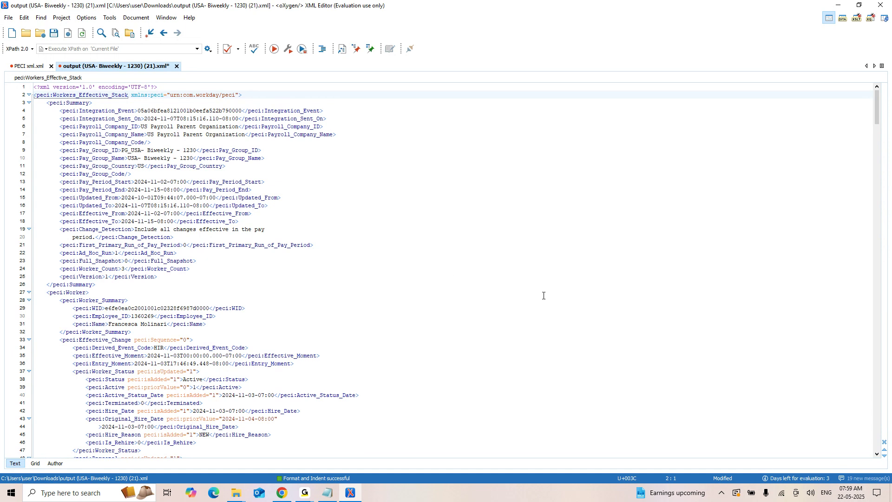
pyautogui.click(840, 9)
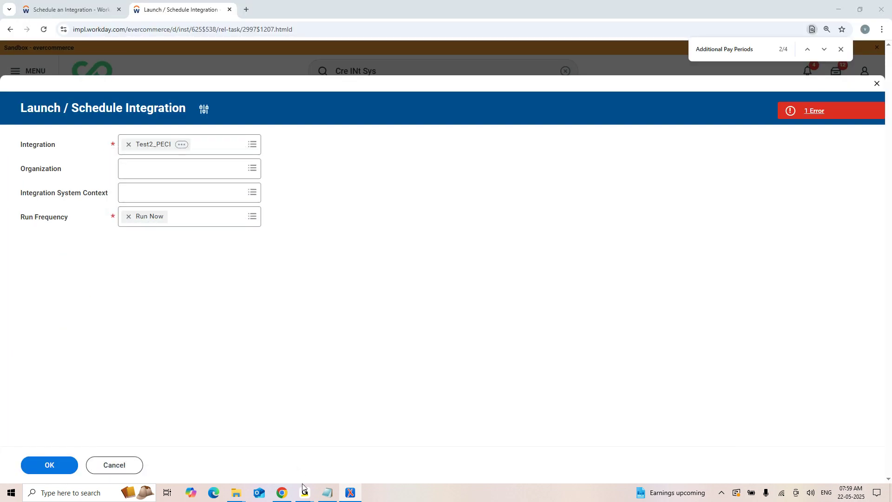